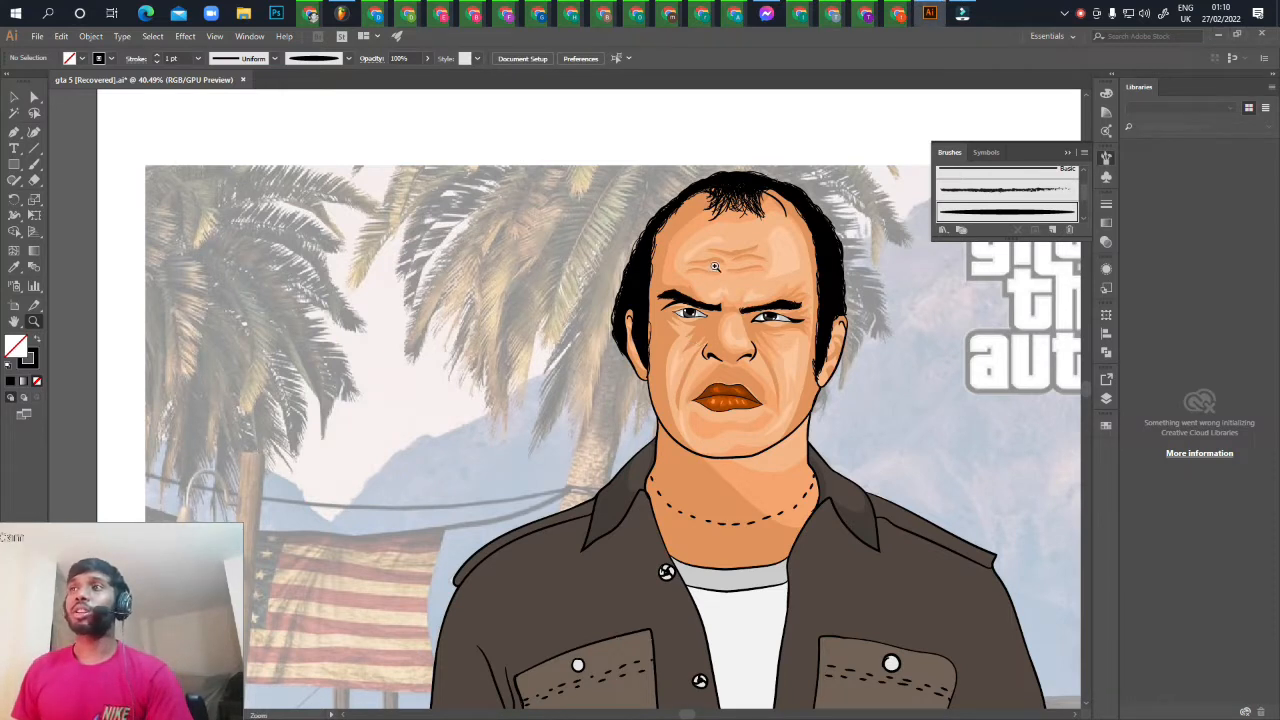
Examine the portrait's face, neck, collar and jacket to see which areas are already shaded
drag(760, 284, 706, 240)
scroll(706, 240, down, 5)
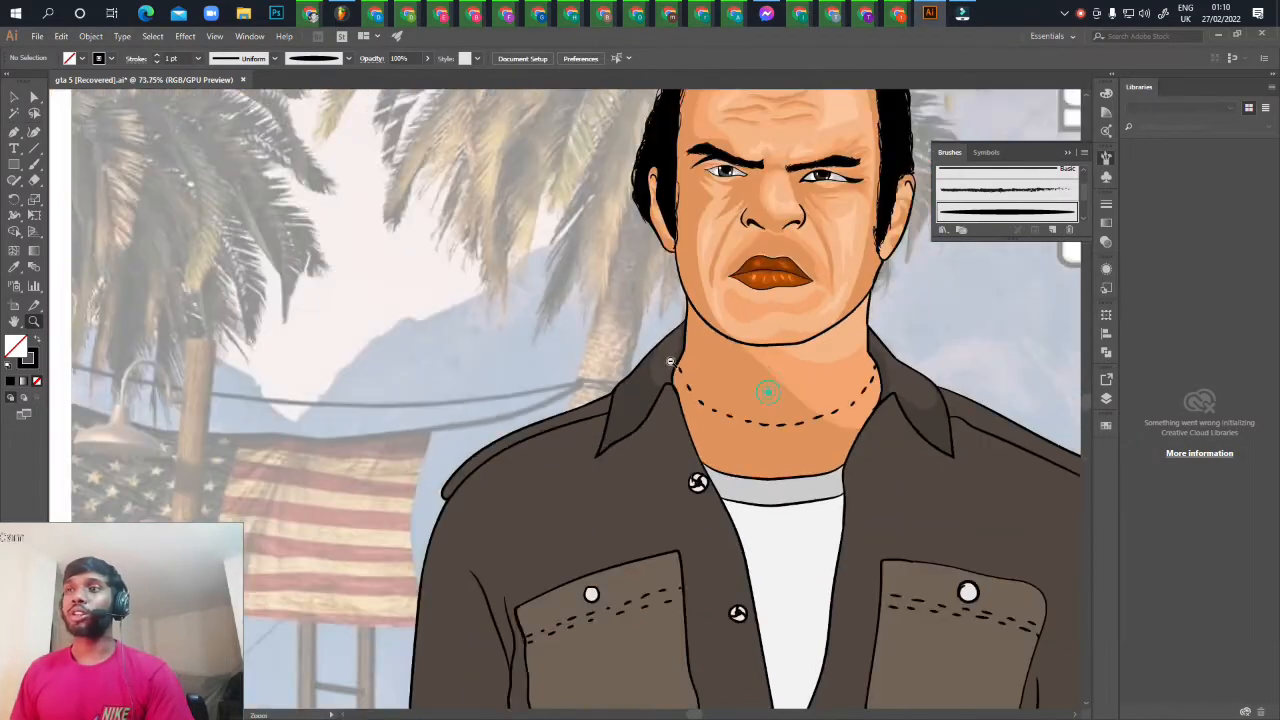
scroll(670, 400, right, 2)
scroll(660, 423, up, 3)
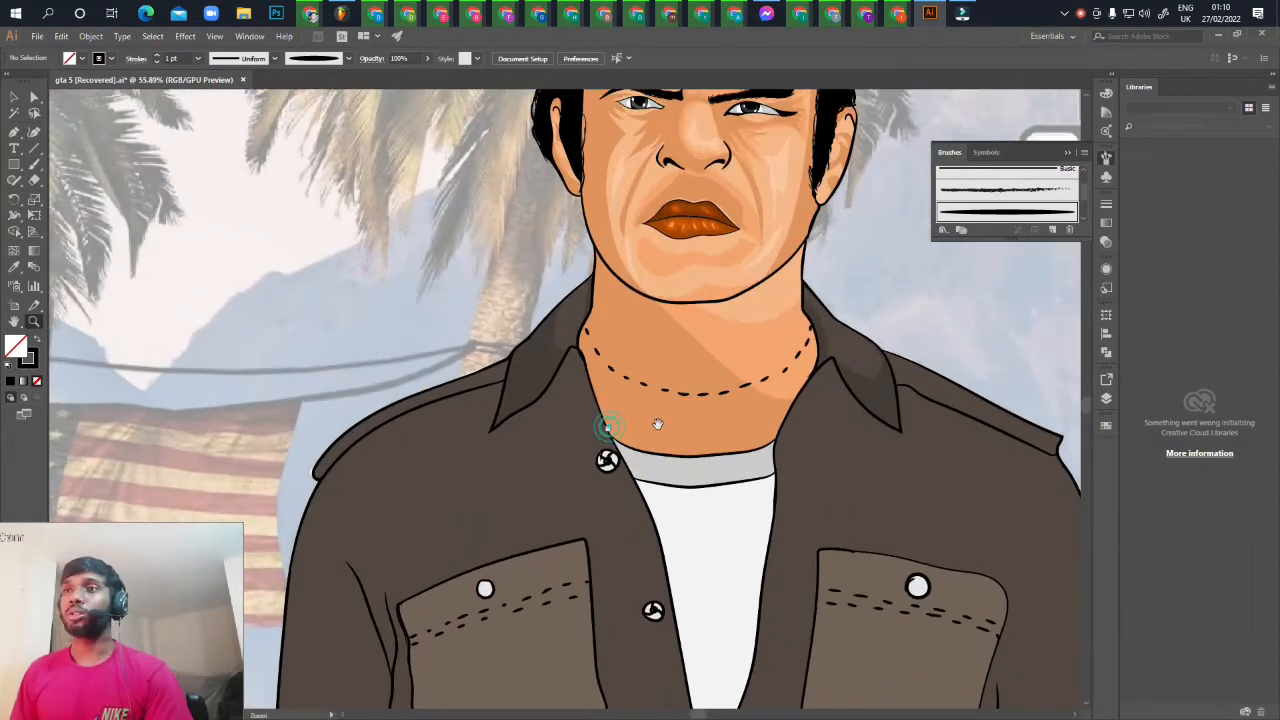
scroll(672, 400, up, 6)
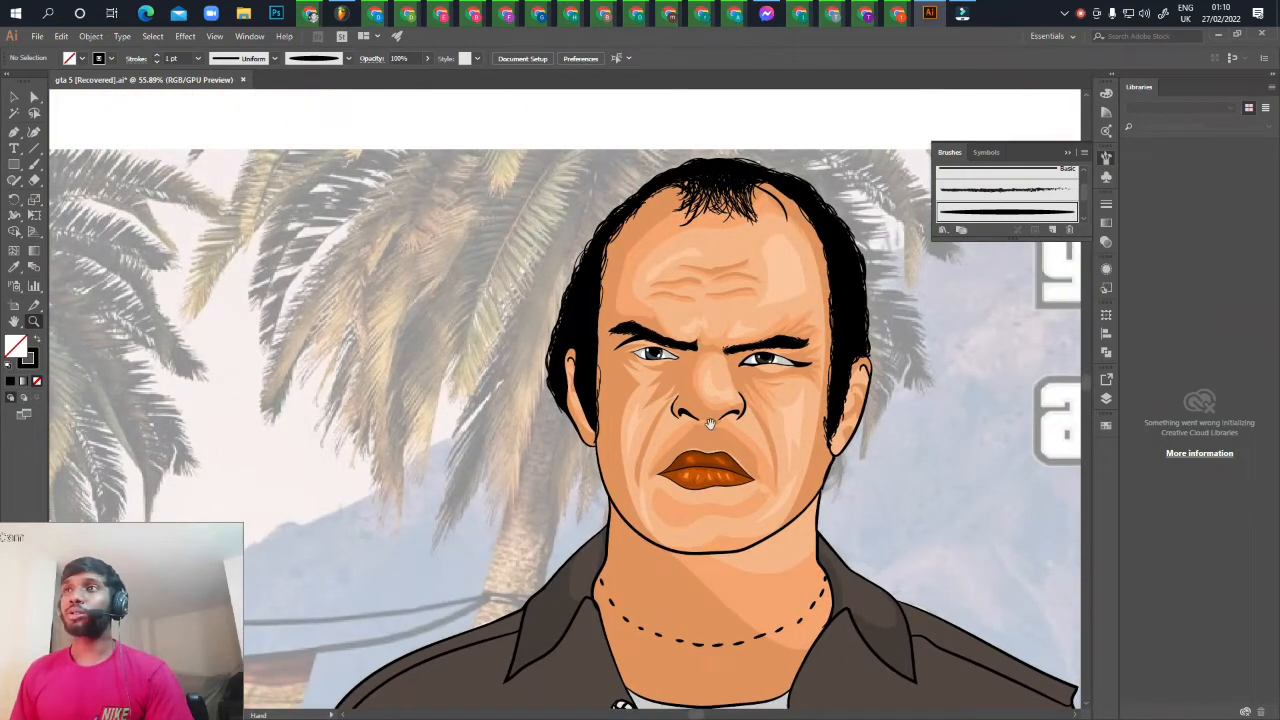
drag(710, 424, 714, 368)
scroll(738, 397, down, 1)
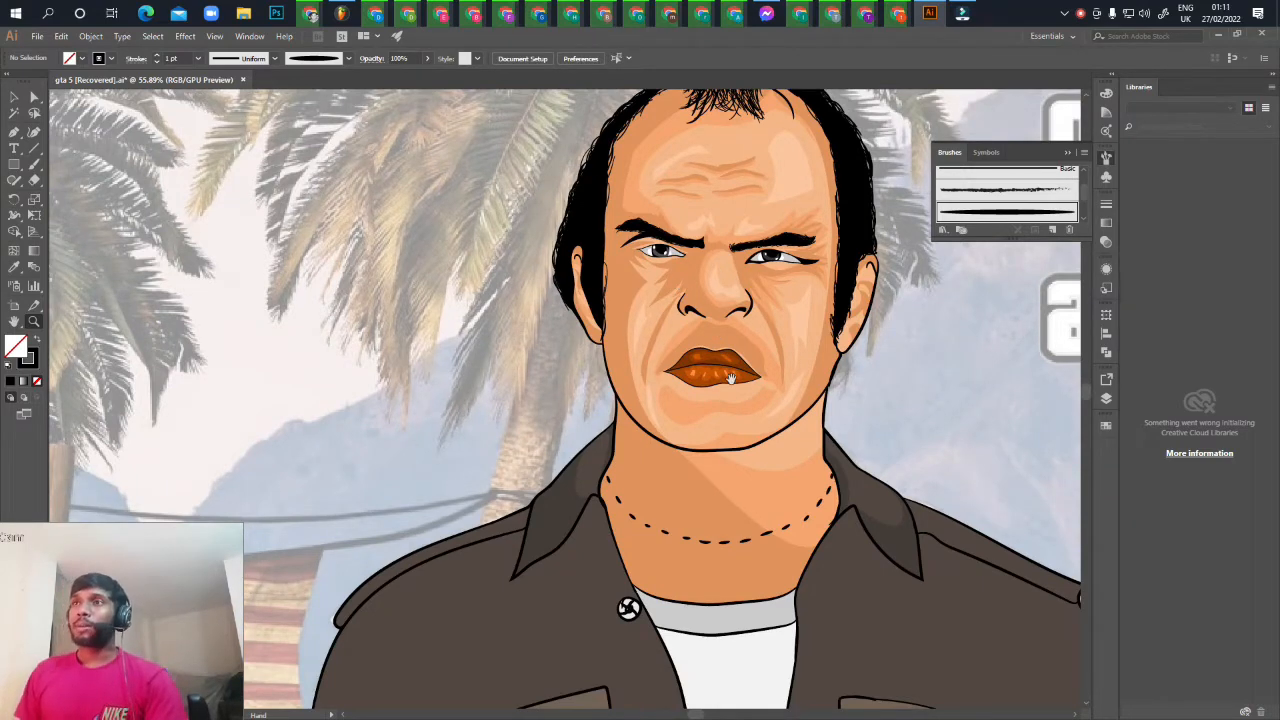
drag(728, 378, 731, 333)
drag(718, 289, 729, 362)
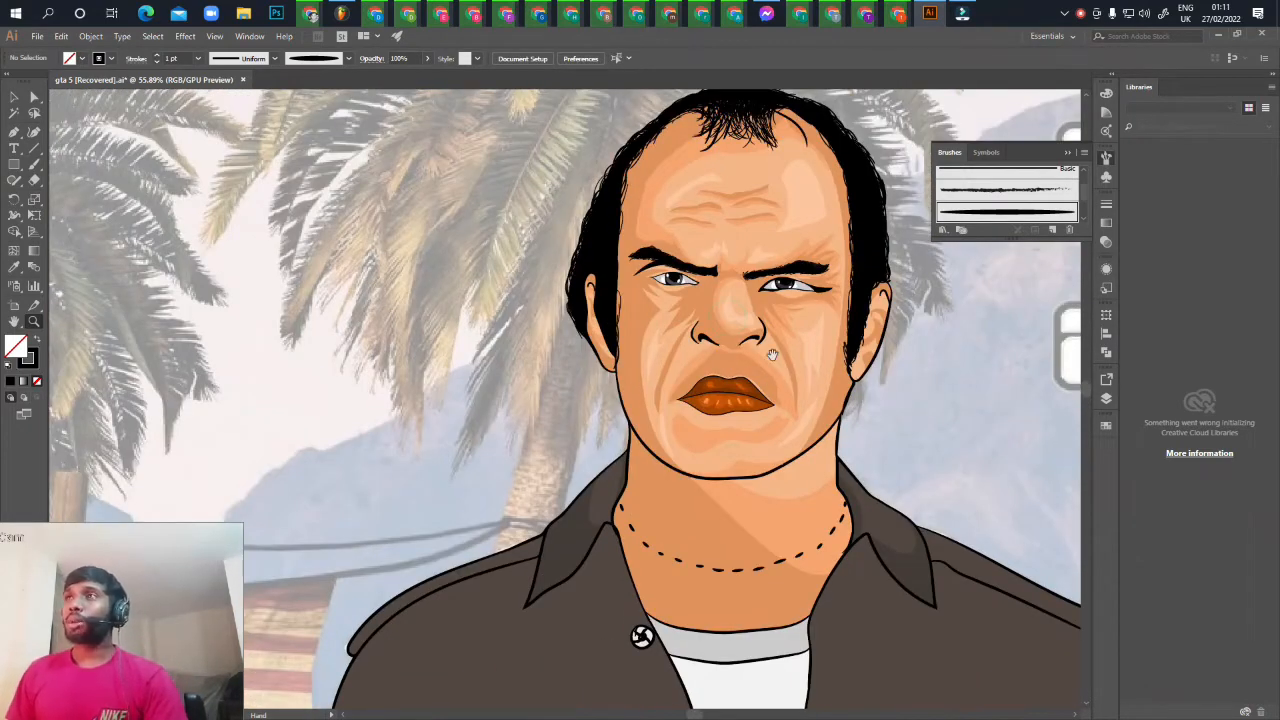
key(space)
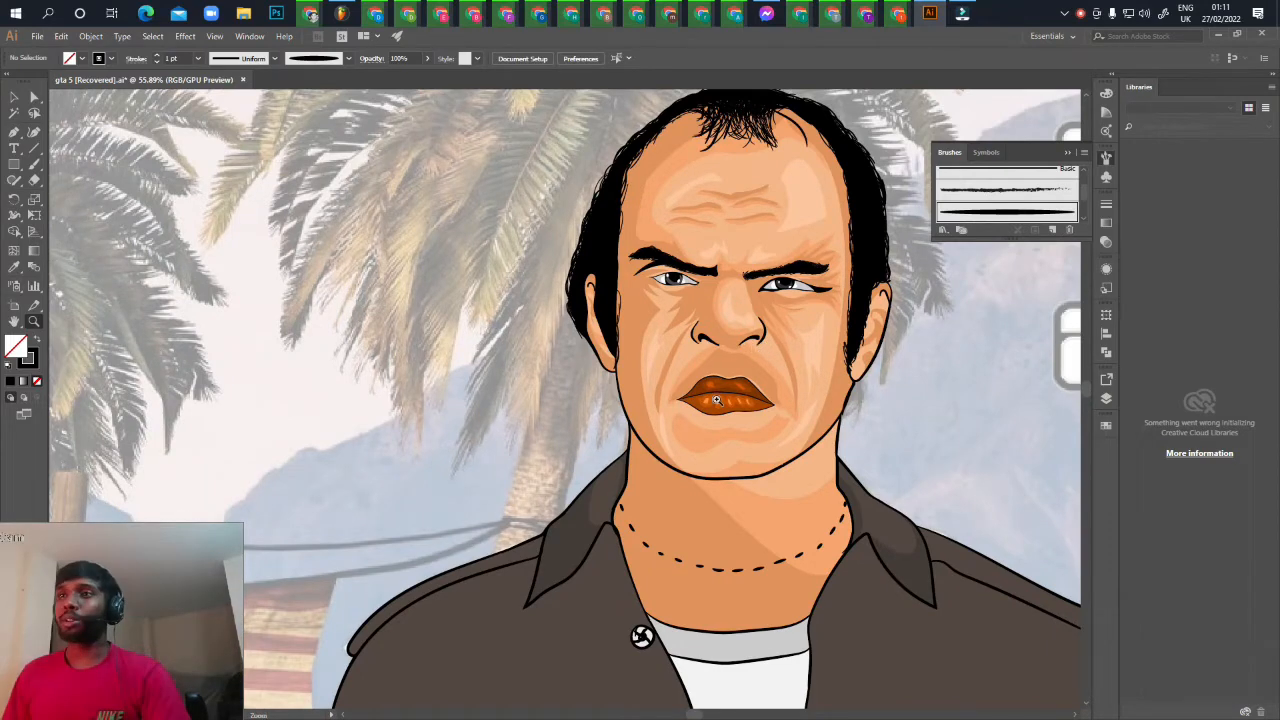
drag(727, 410, 738, 358)
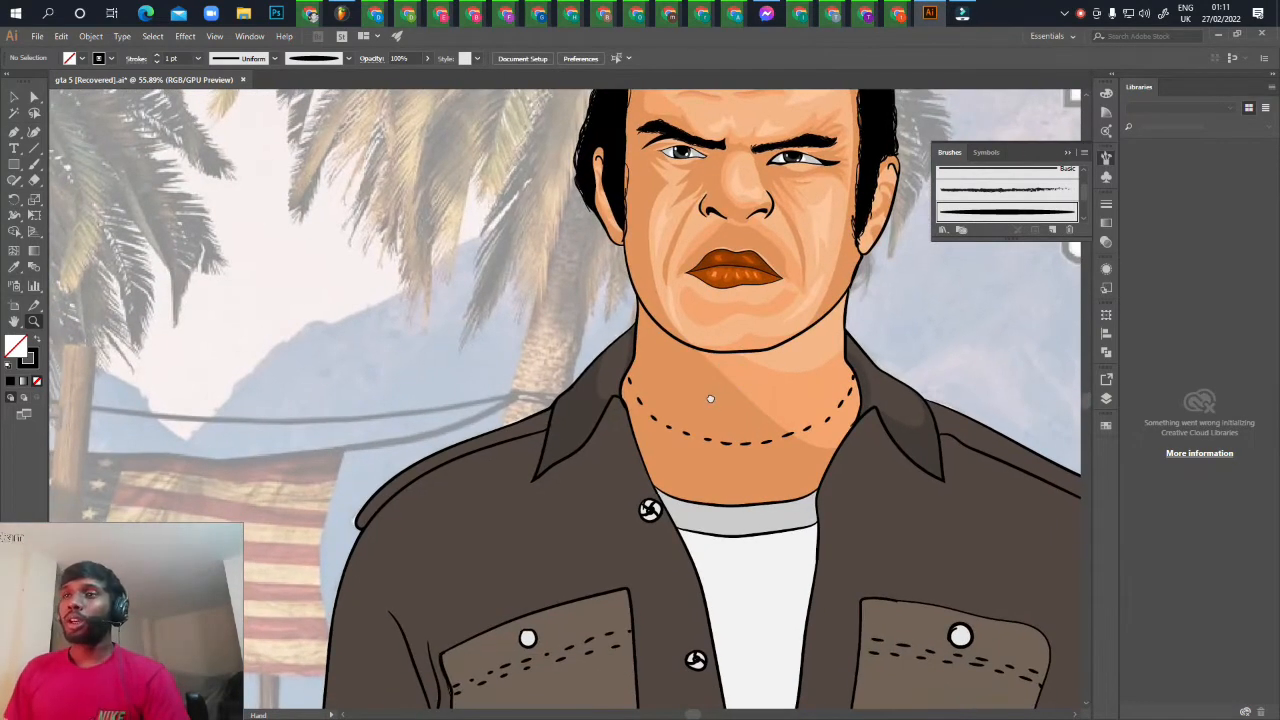
drag(710, 399, 729, 443)
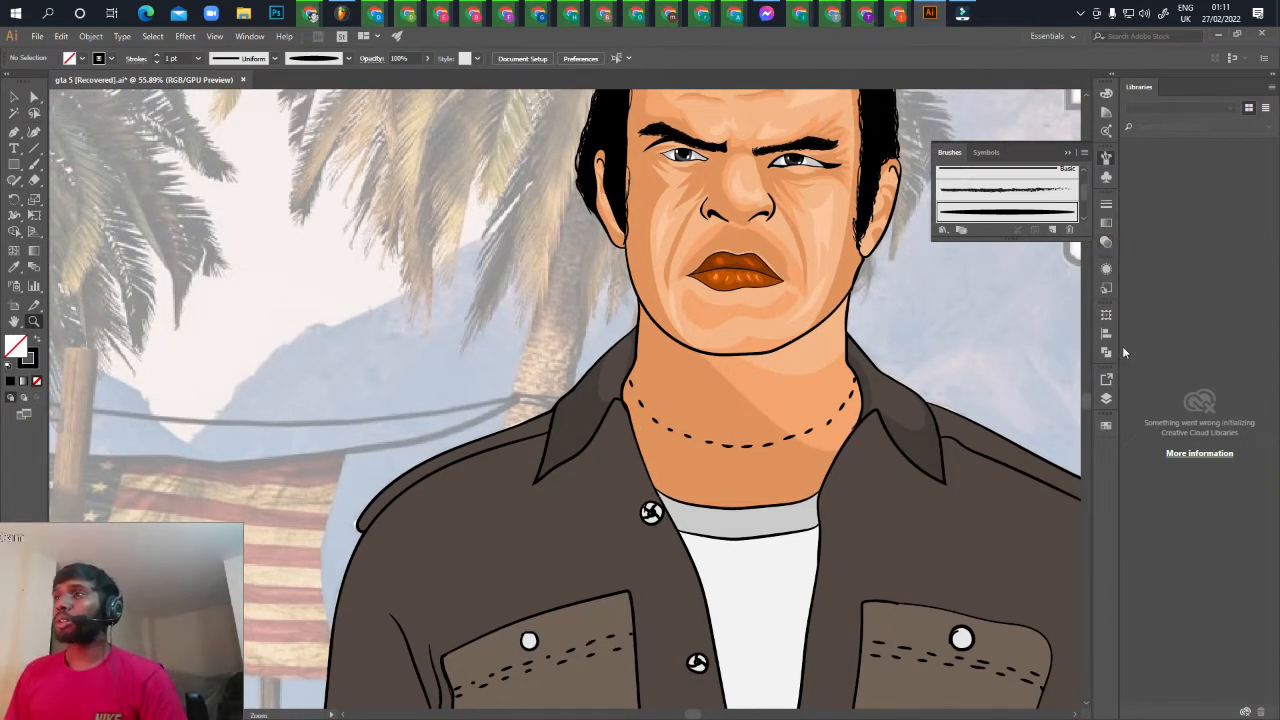
Unlock the "shadow" layer and make it the active layer
click(1107, 398)
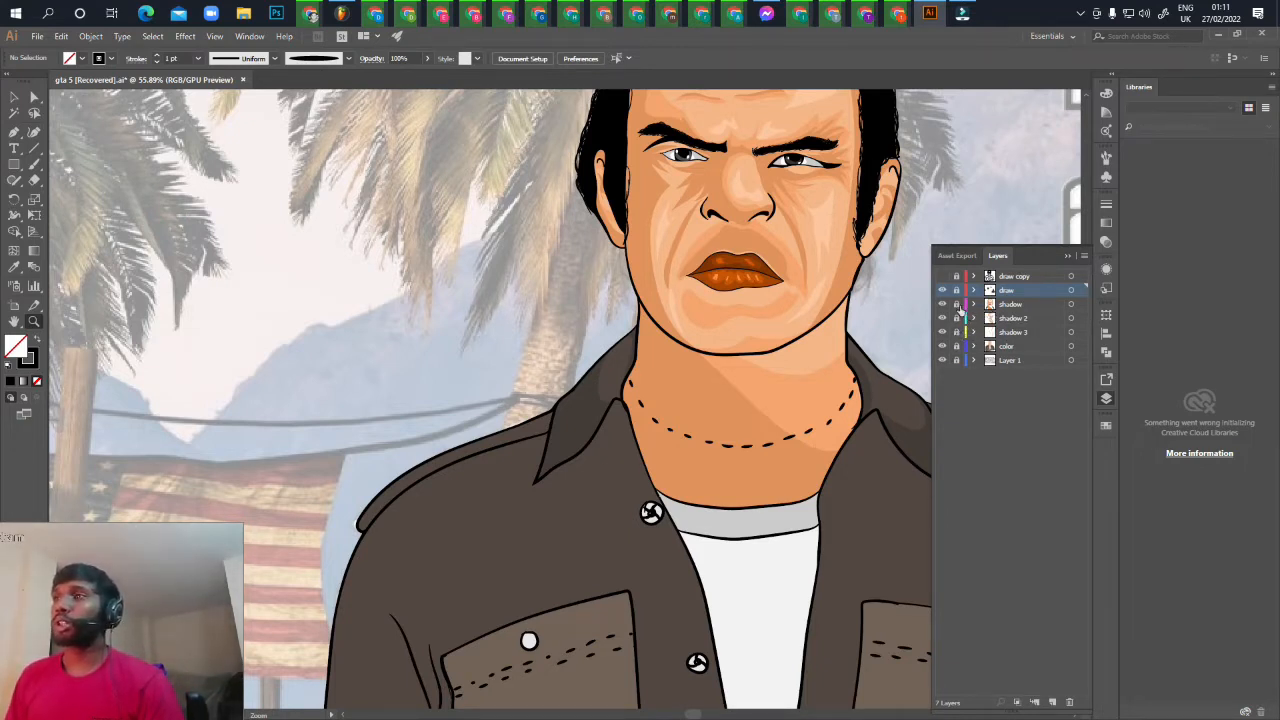
click(1008, 304)
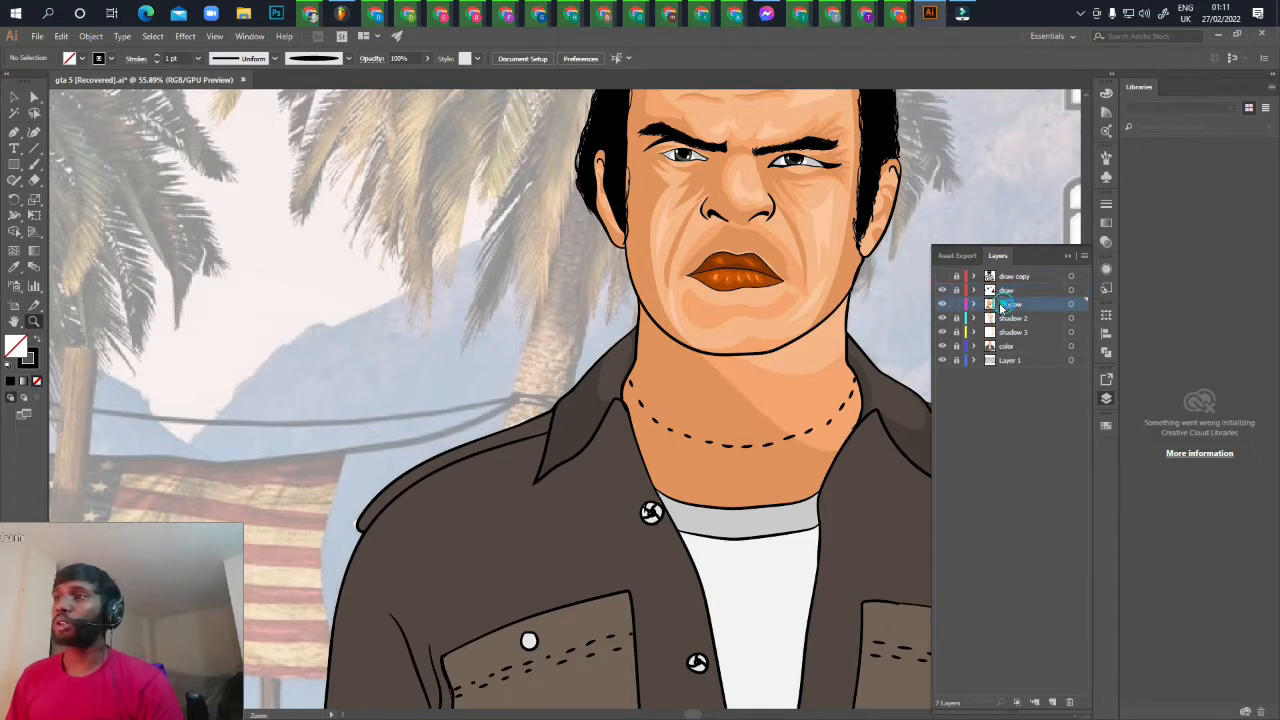
Choose the Pencil tool and accept its options, with new strokes filled and paths closing within 15 pixels
drag(608, 444, 677, 484)
drag(720, 437, 712, 478)
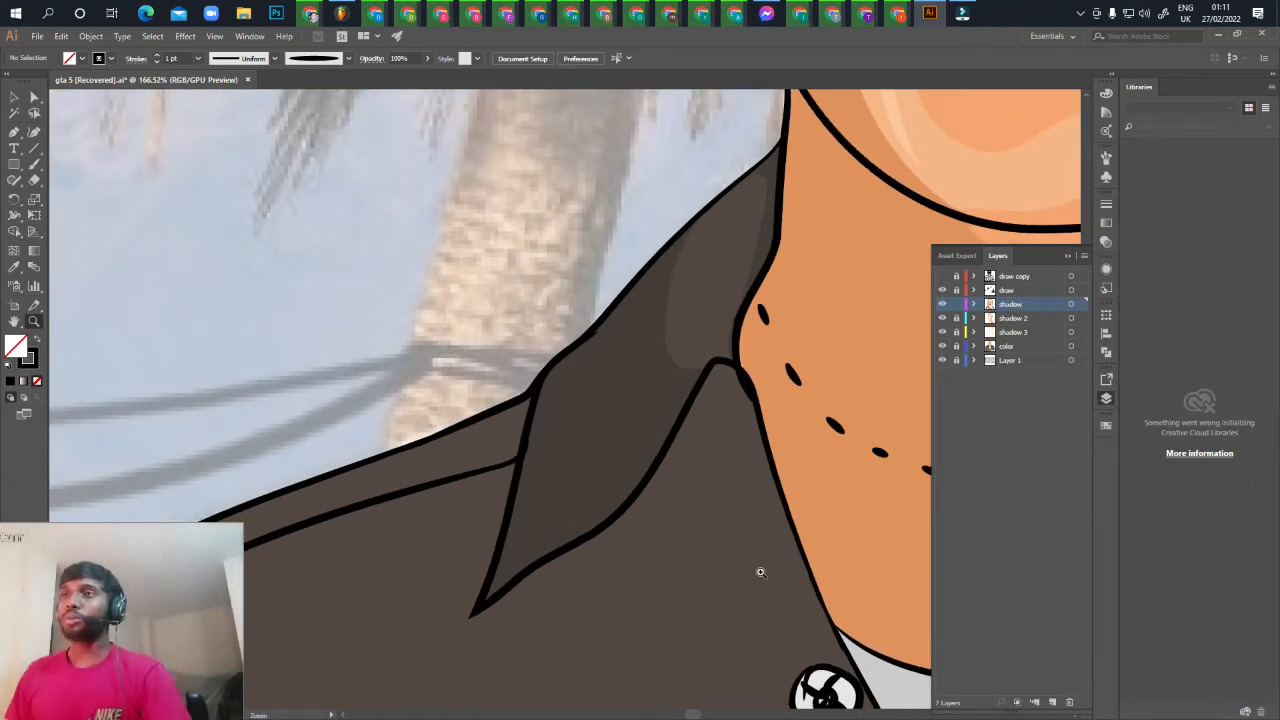
drag(733, 495, 590, 513)
drag(591, 513, 595, 531)
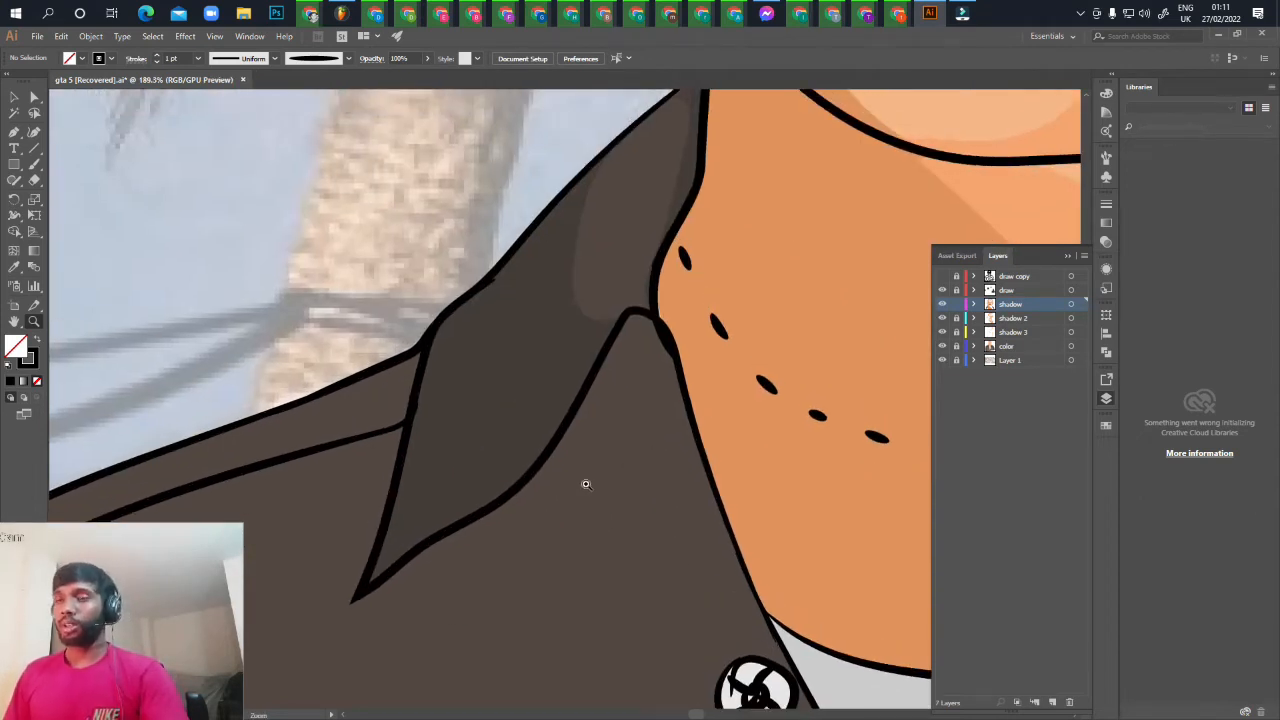
key(n)
drag(471, 537, 496, 494)
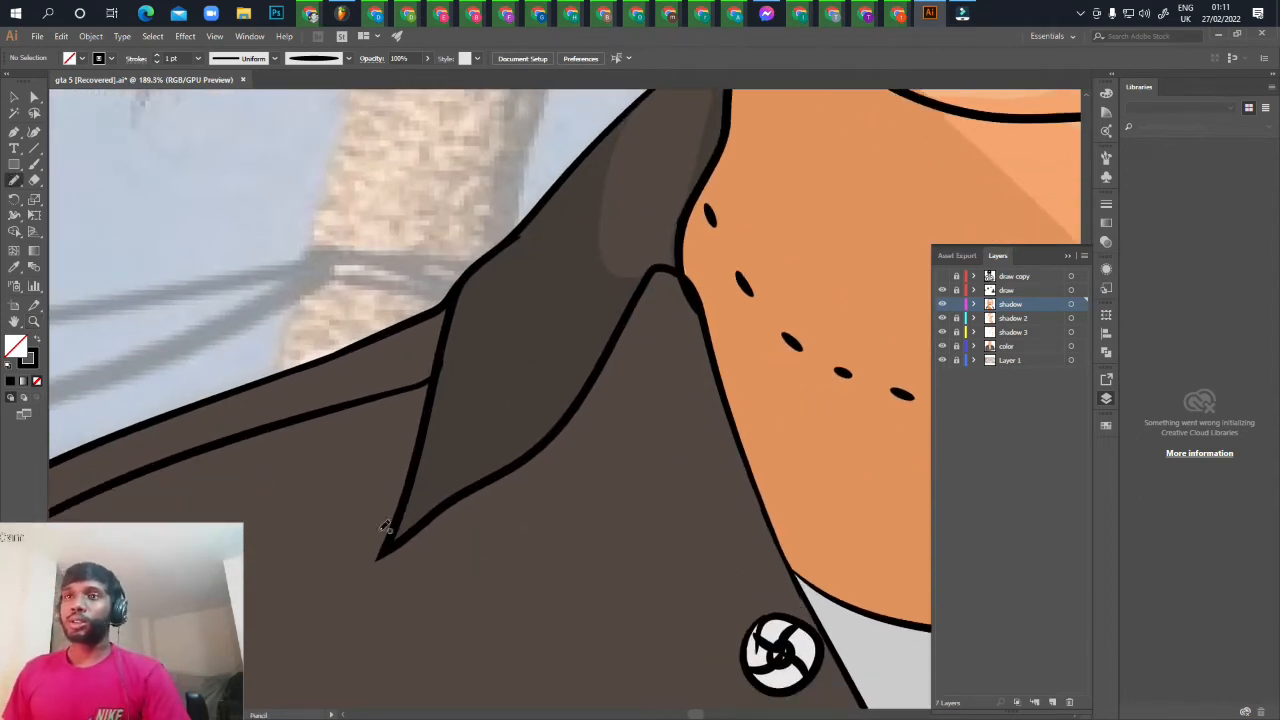
double_click(14, 182)
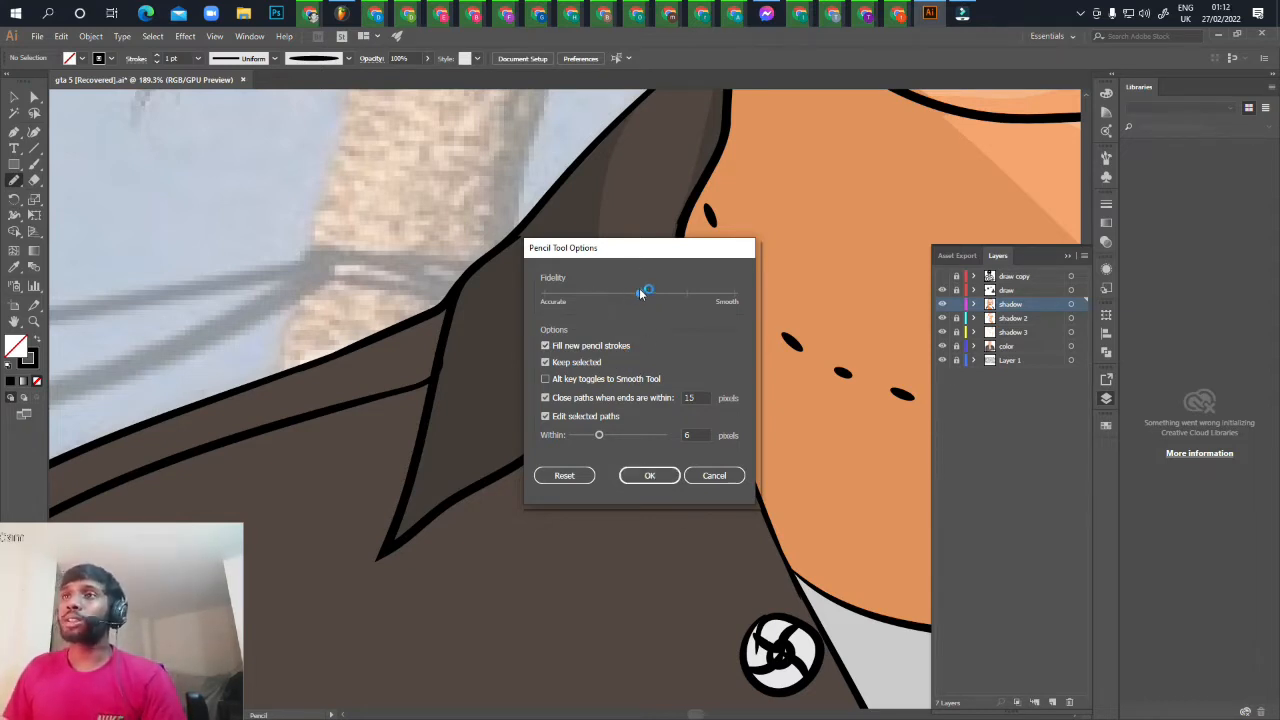
click(650, 475)
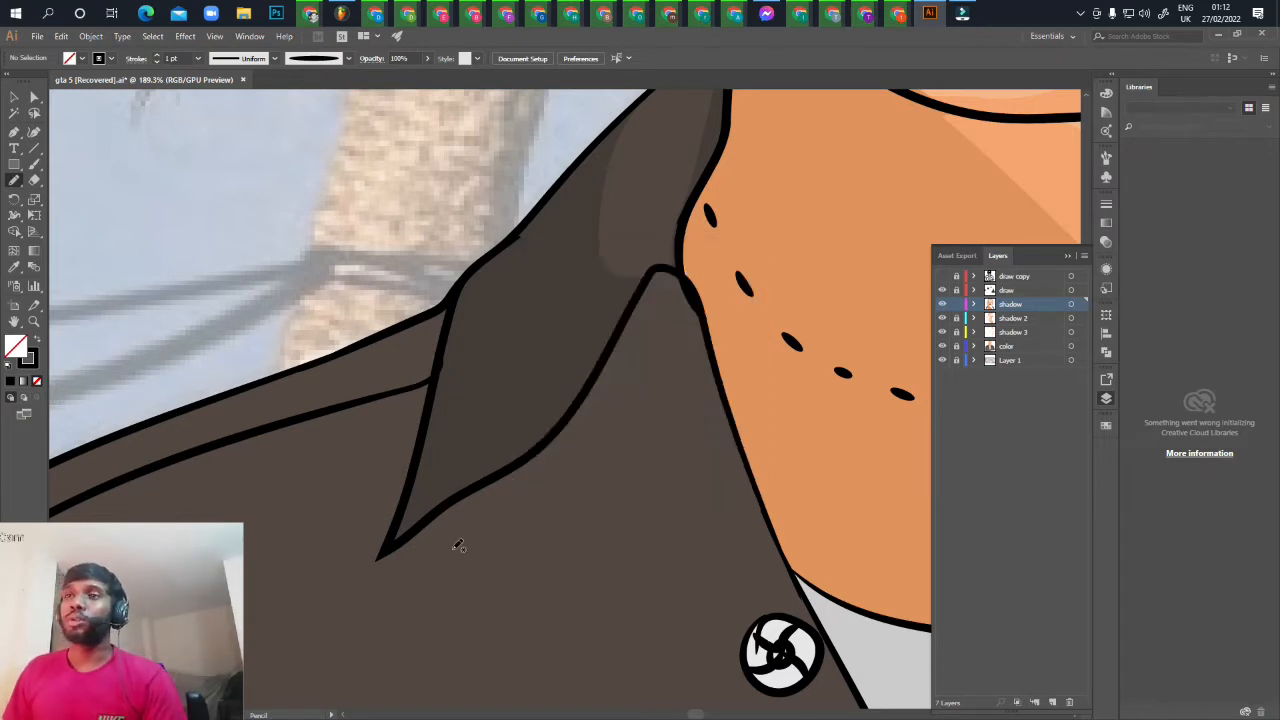
Draw a closed shadow shape about 266 by 229 px under the left collar flap and swap its stroke and fill
scroll(450, 547, down, 1)
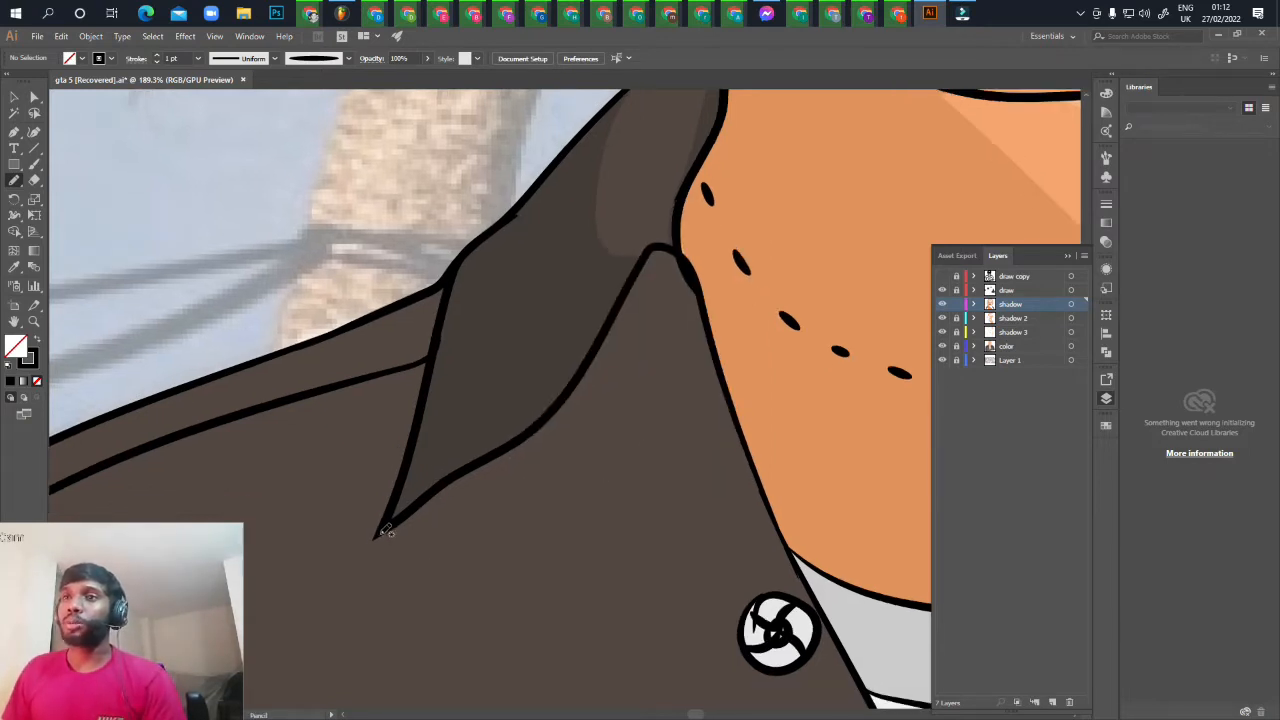
mouse_move(382, 532)
mouse_down()
mouse_move(558, 406)
mouse_move(641, 266)
mouse_move(678, 256)
mouse_move(710, 326)
mouse_move(680, 364)
mouse_move(497, 491)
mouse_move(377, 538)
mouse_up()
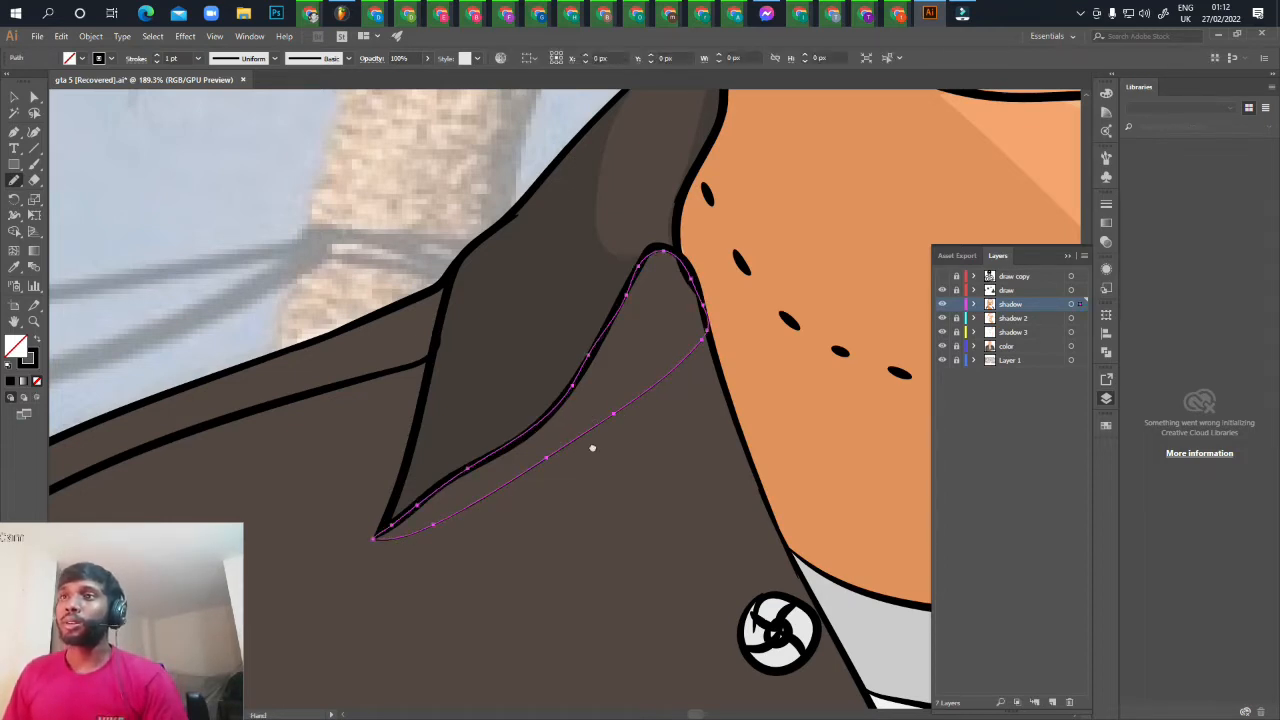
drag(592, 445, 569, 485)
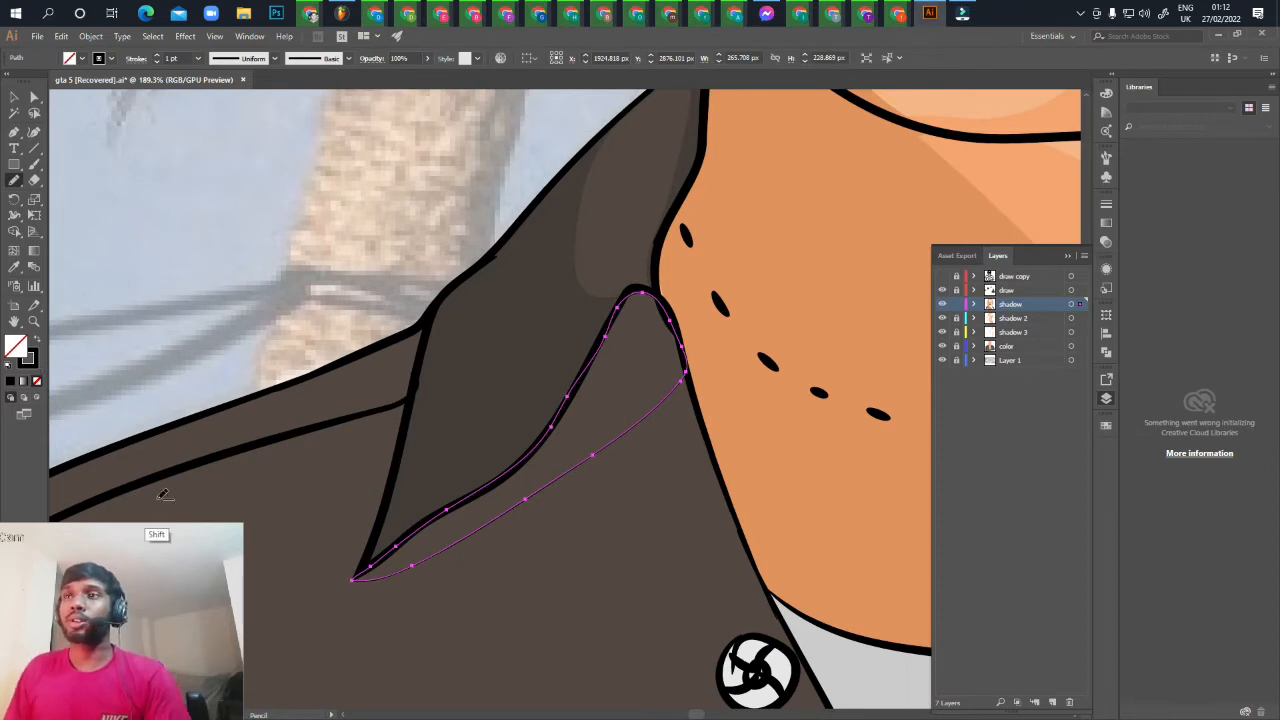
key(shift+x)
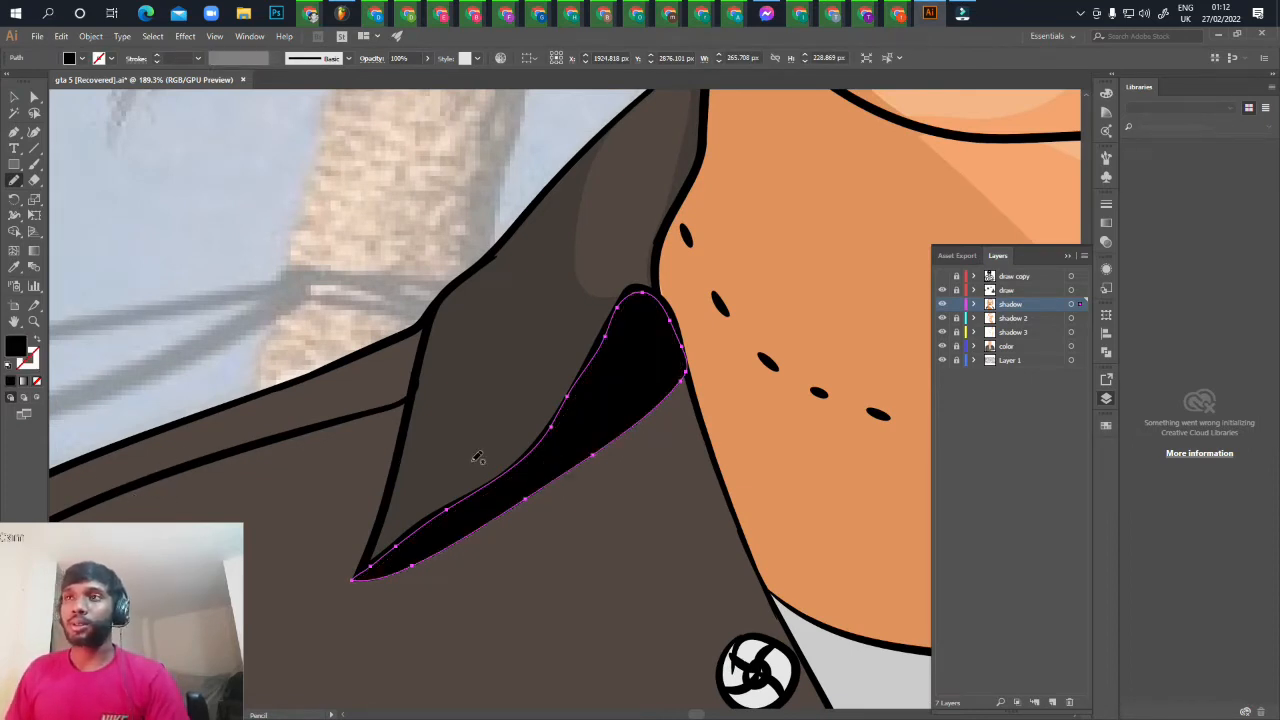
Fill the left collar shadow with the collar's sampled brown, darken it to a near-black grey, and deselect the shape
scroll(580, 503, down, 2)
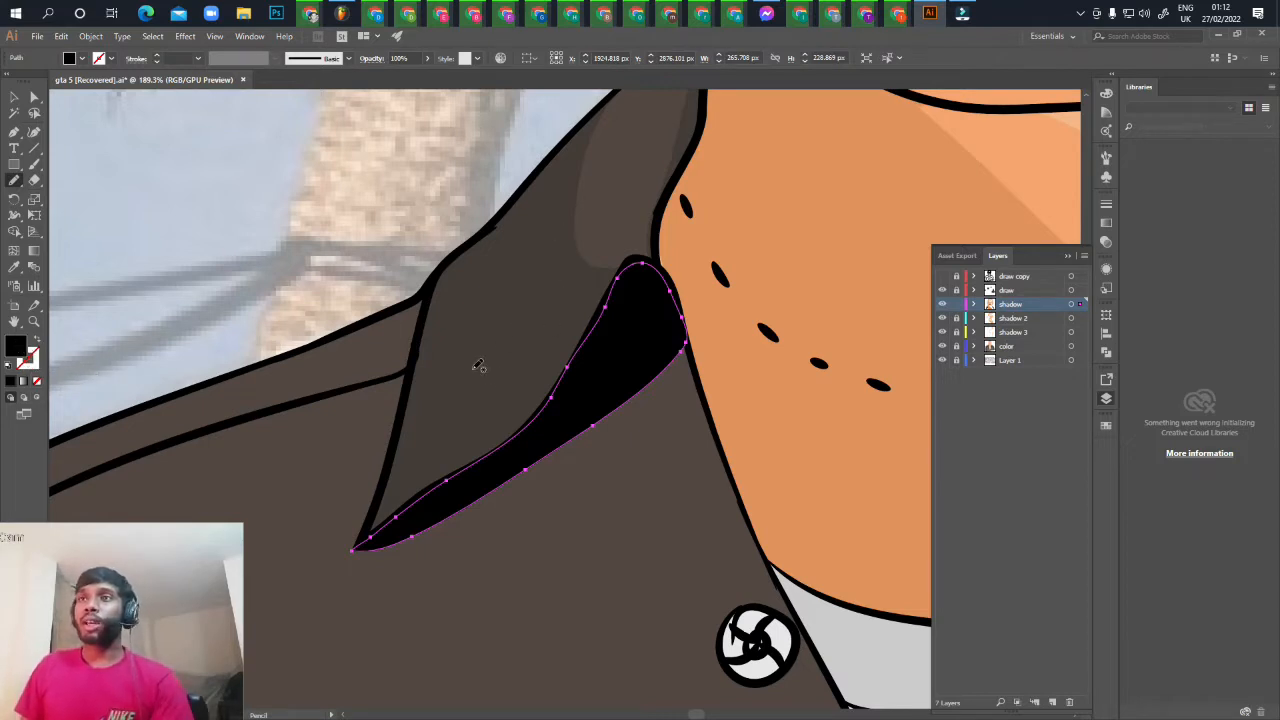
click(16, 269)
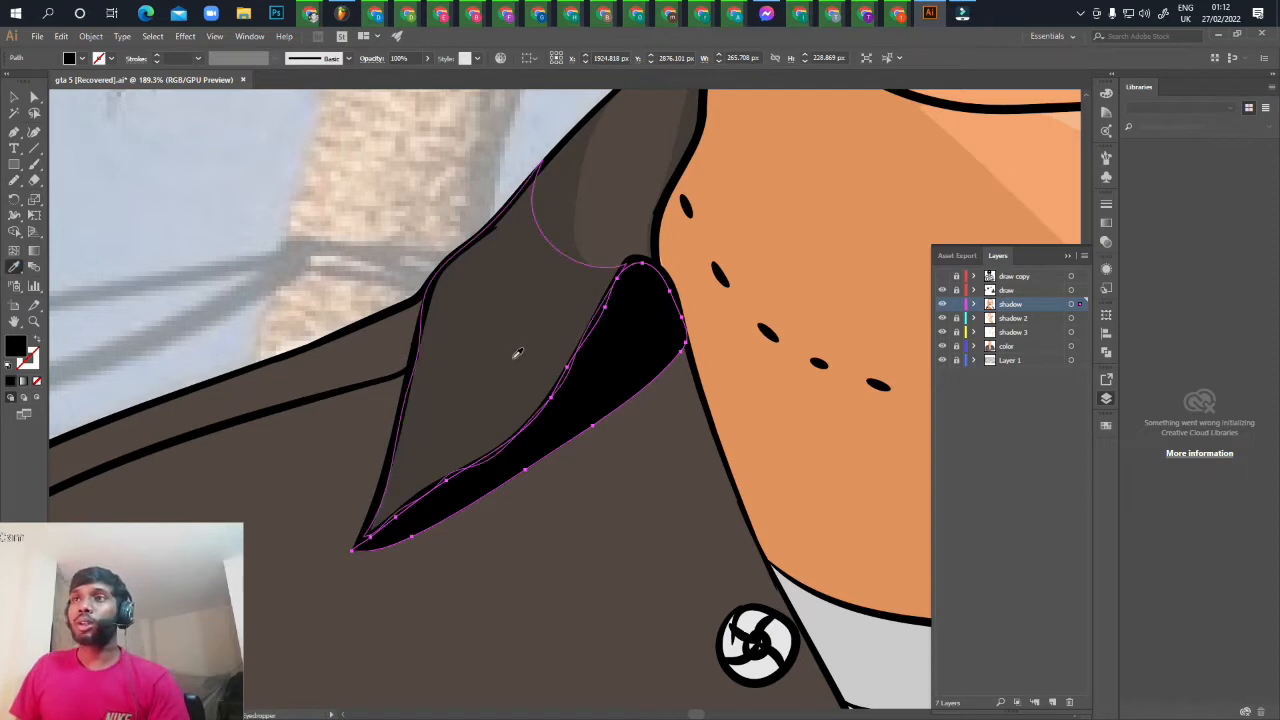
click(516, 354)
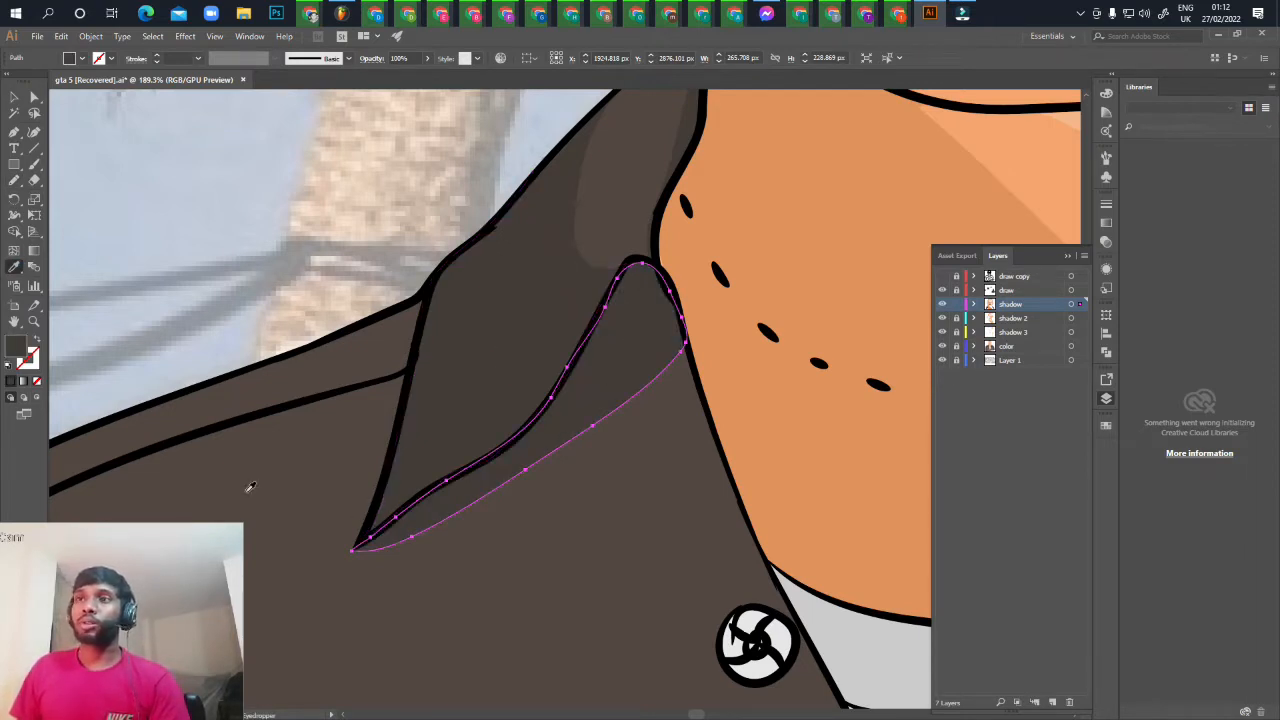
double_click(16, 347)
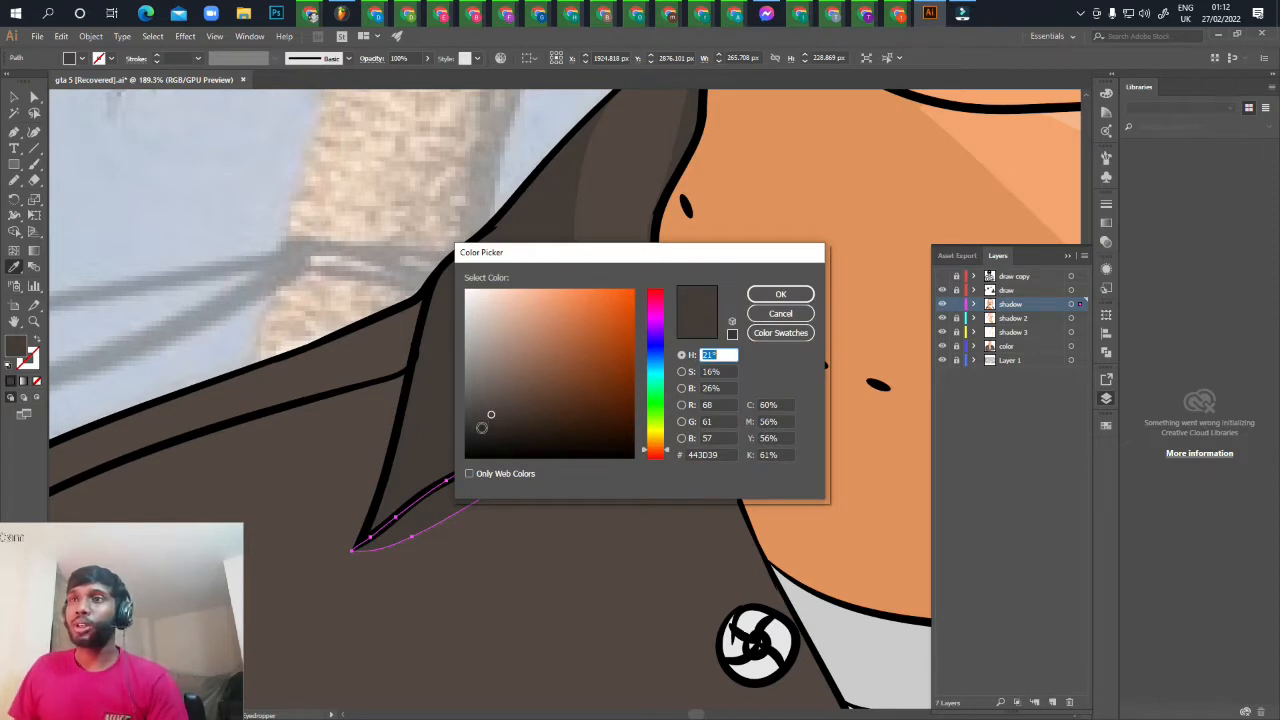
click(772, 293)
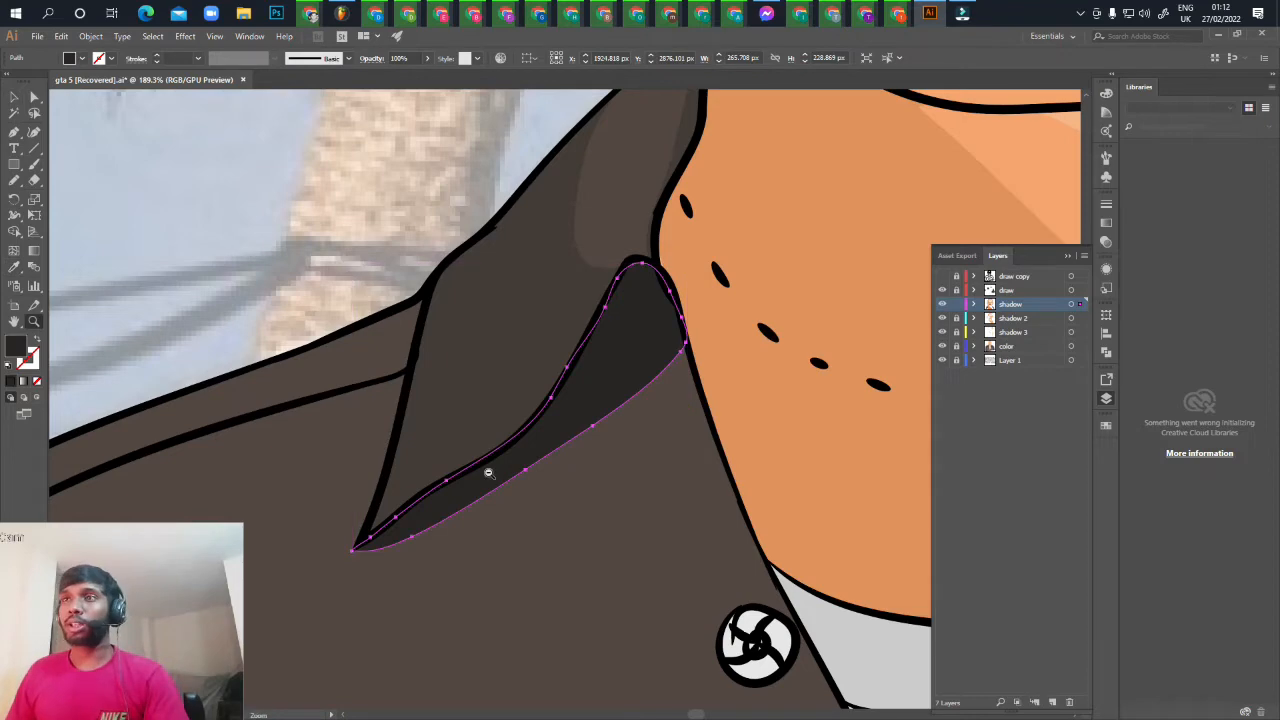
key(ctrl+0)
key(v)
click(519, 417)
Examine the left collar shadow against the rest of the neck and jacket
drag(696, 544, 577, 505)
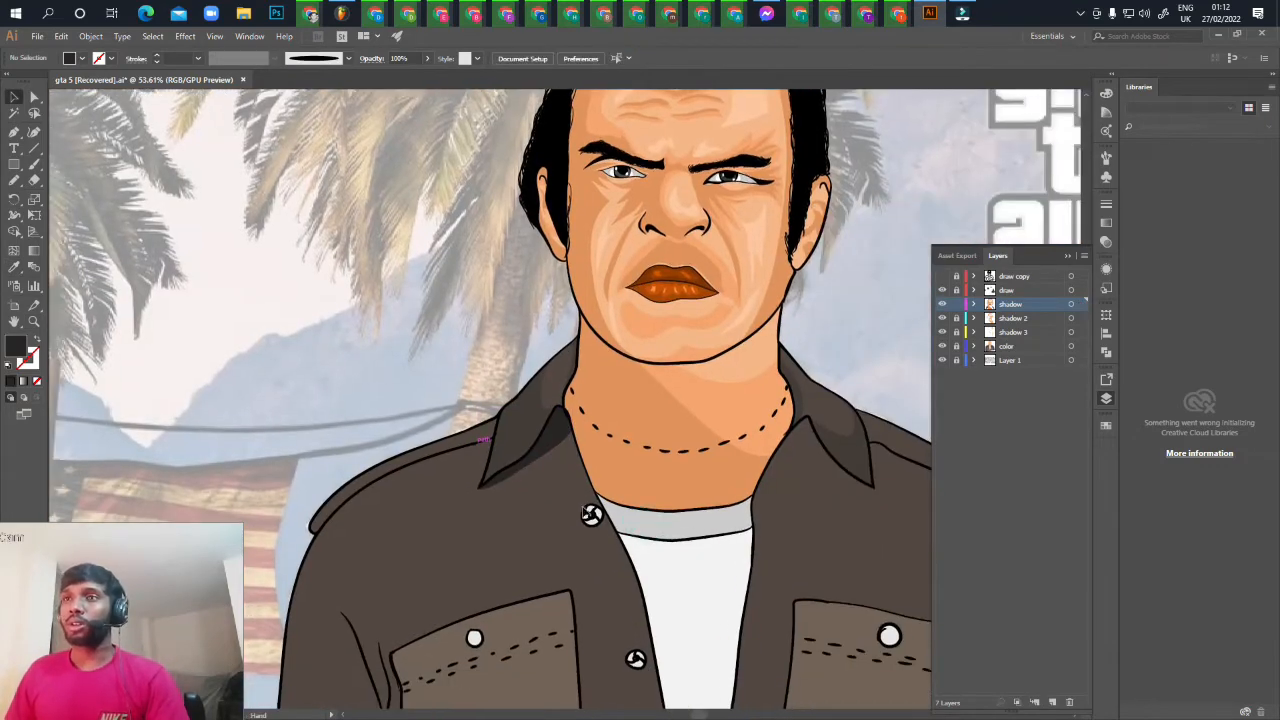
drag(677, 489, 635, 495)
key(z)
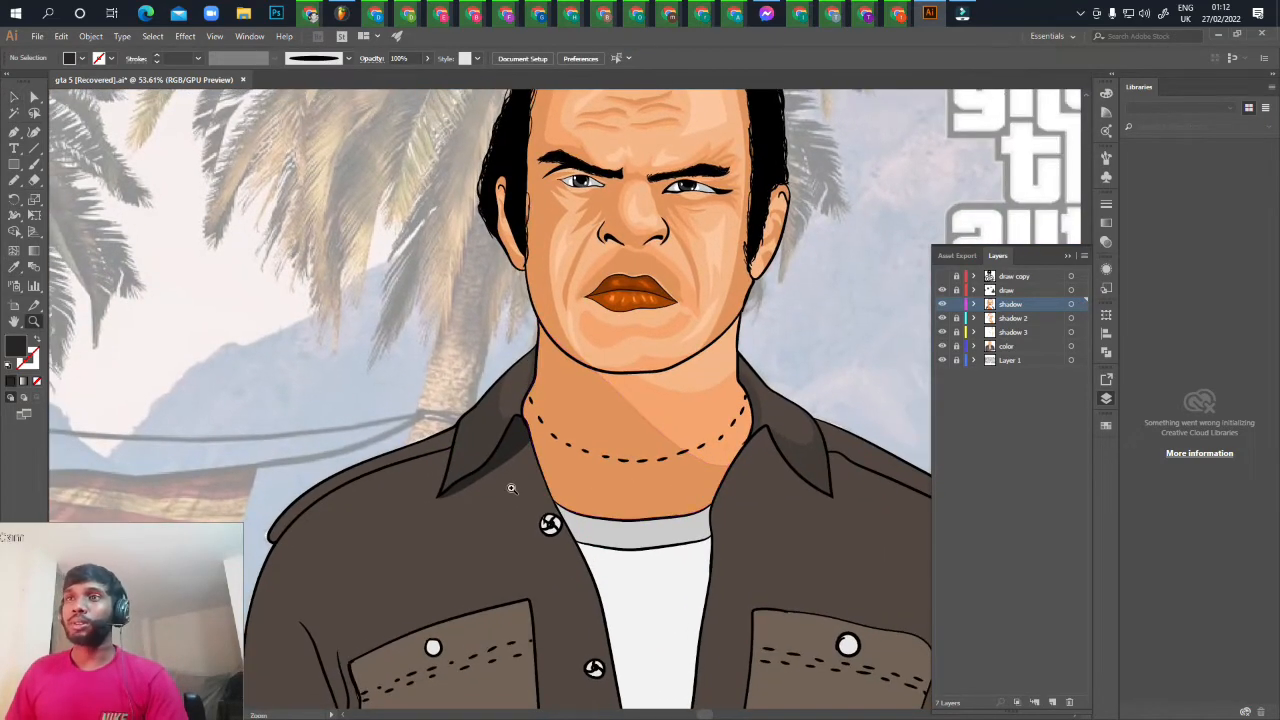
drag(504, 488, 694, 477)
drag(571, 456, 632, 494)
drag(519, 504, 628, 518)
drag(555, 514, 490, 512)
drag(545, 508, 466, 459)
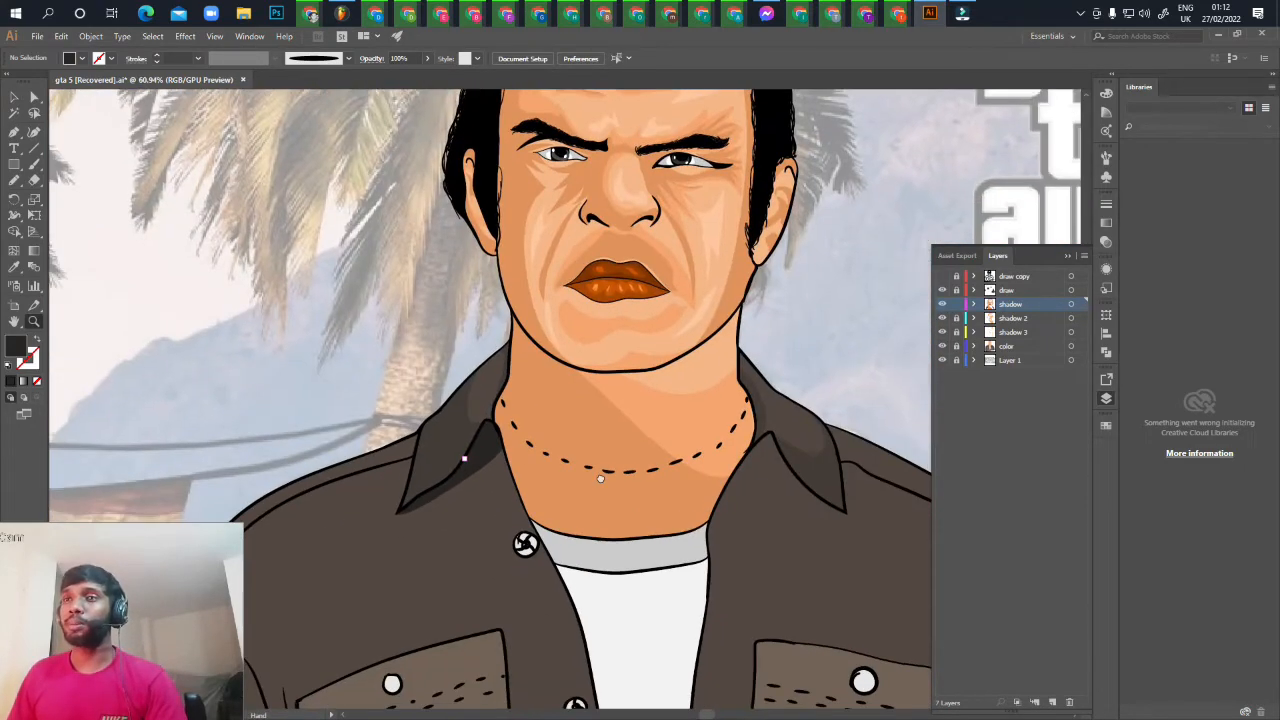
Draw a matching dark shadow shape about 279 by 203 px under the right collar flap with the Pencil tool
drag(599, 558, 624, 453)
drag(778, 360, 751, 523)
drag(830, 509, 734, 495)
drag(631, 507, 669, 447)
mouse_move(654, 466)
mouse_down()
mouse_move(697, 489)
mouse_move(695, 464)
mouse_up()
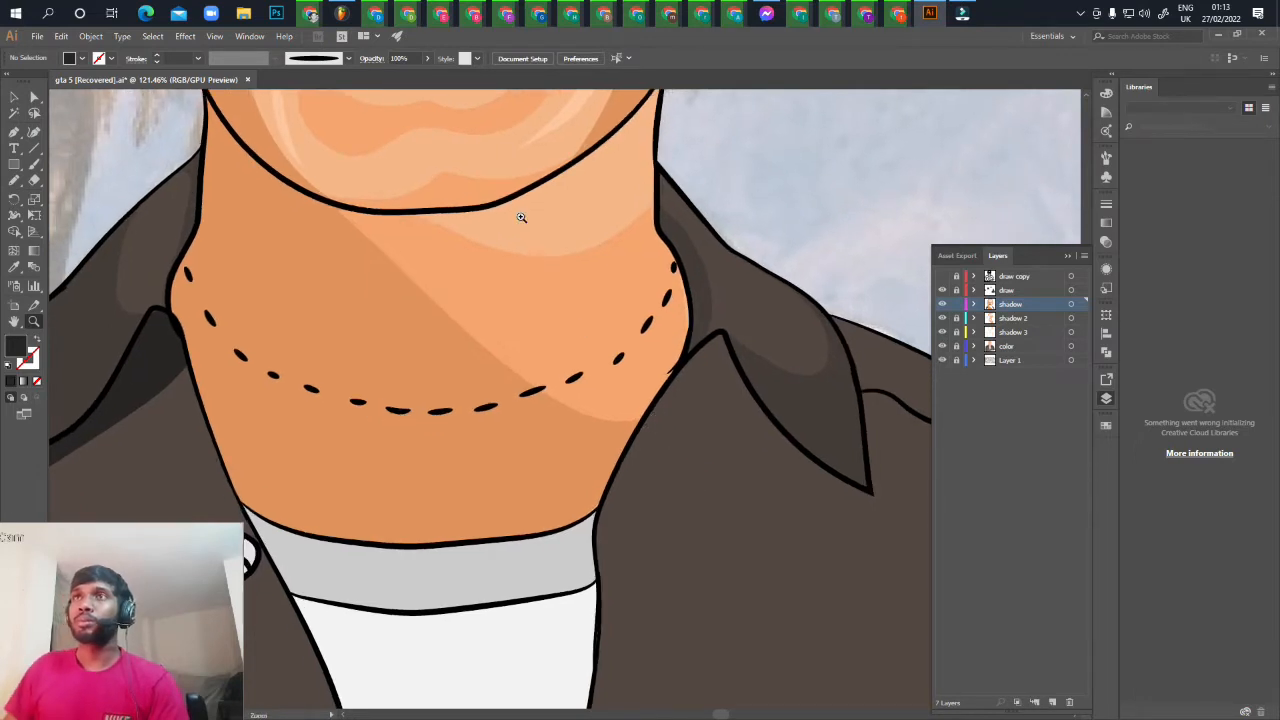
drag(732, 397, 634, 376)
key(n)
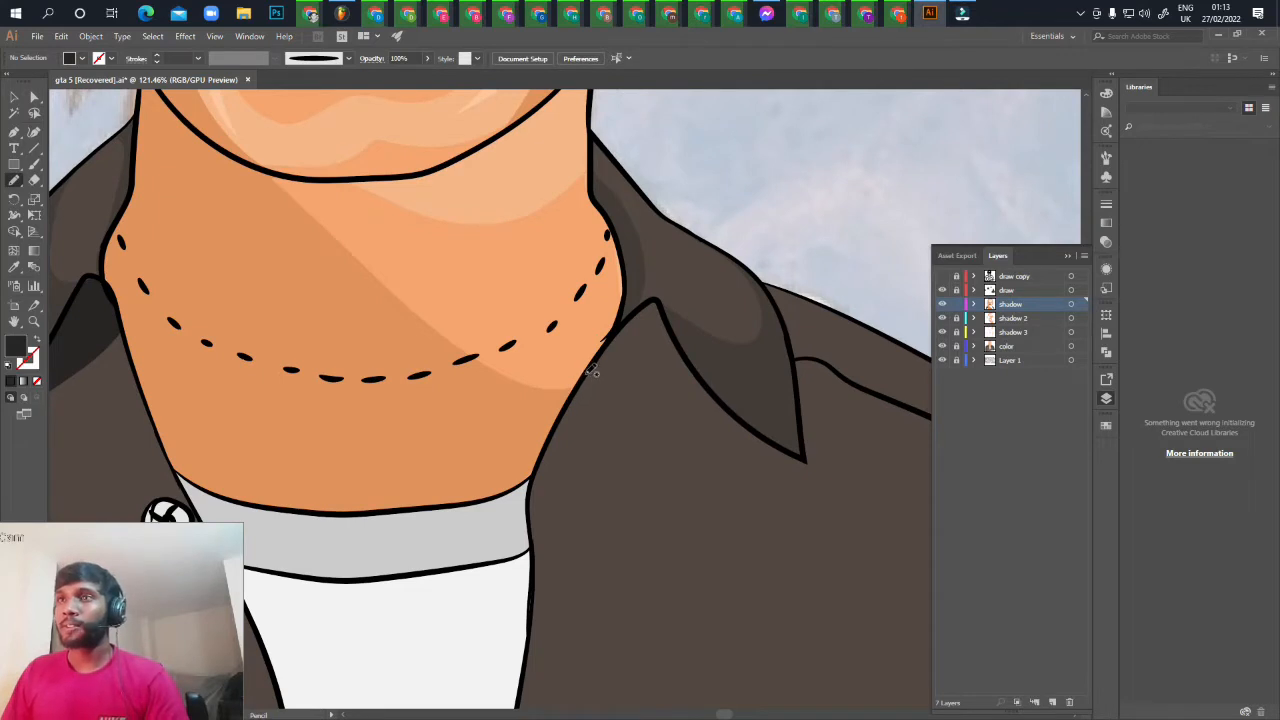
mouse_move(586, 377)
mouse_down()
mouse_move(627, 370)
mouse_move(717, 444)
mouse_move(805, 464)
mouse_move(720, 401)
mouse_move(655, 300)
mouse_move(579, 384)
mouse_up()
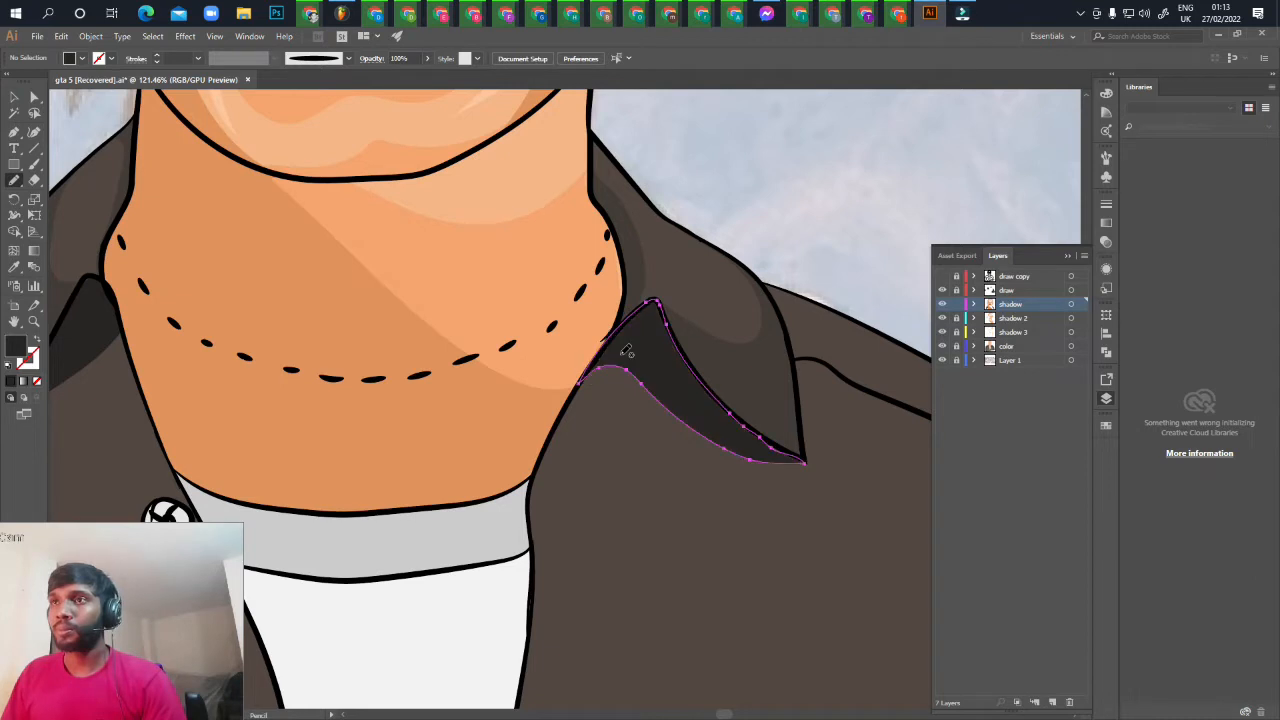
Examine both collar shadows together with the jacket front and pockets, and deselect the right shadow
key(space)
drag(635, 415, 640, 468)
drag(620, 517, 689, 467)
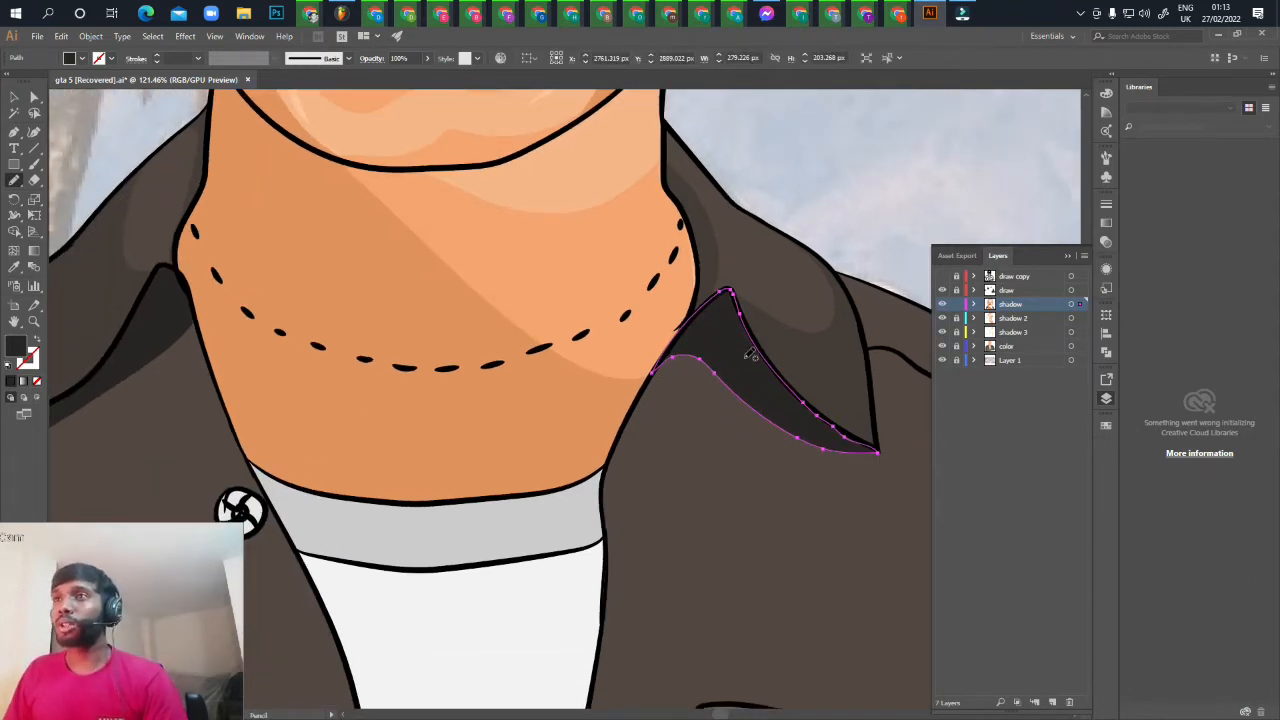
key(space)
mouse_move(663, 471)
mouse_down()
mouse_move(708, 414)
mouse_move(721, 417)
mouse_move(646, 491)
mouse_move(651, 377)
mouse_up()
drag(636, 438, 651, 346)
scroll(651, 346, down, 4)
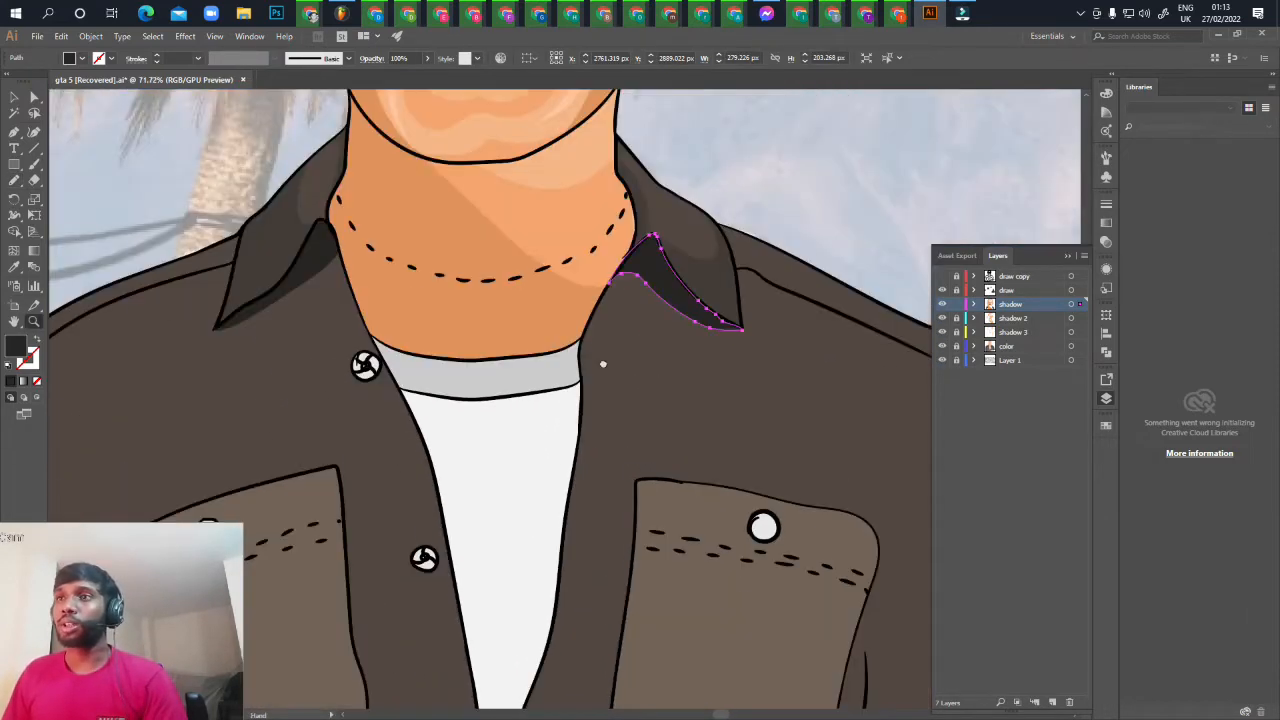
drag(611, 497, 628, 444)
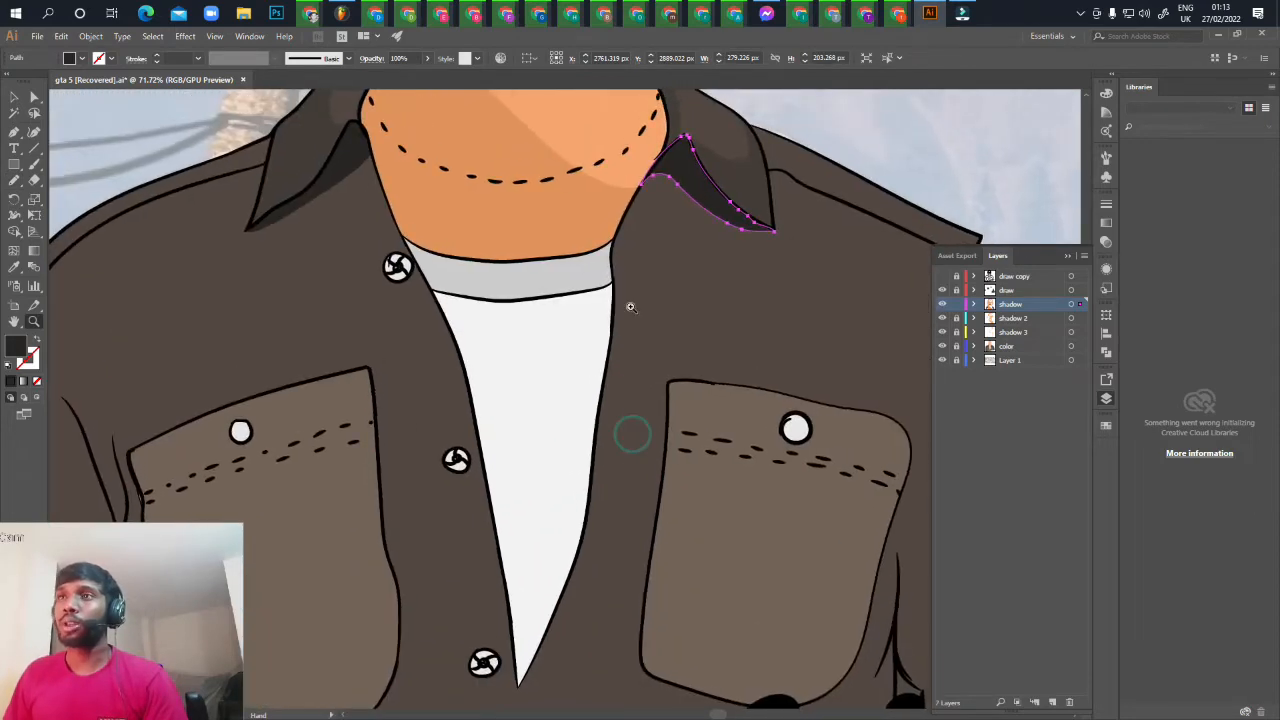
key(v)
click(658, 208)
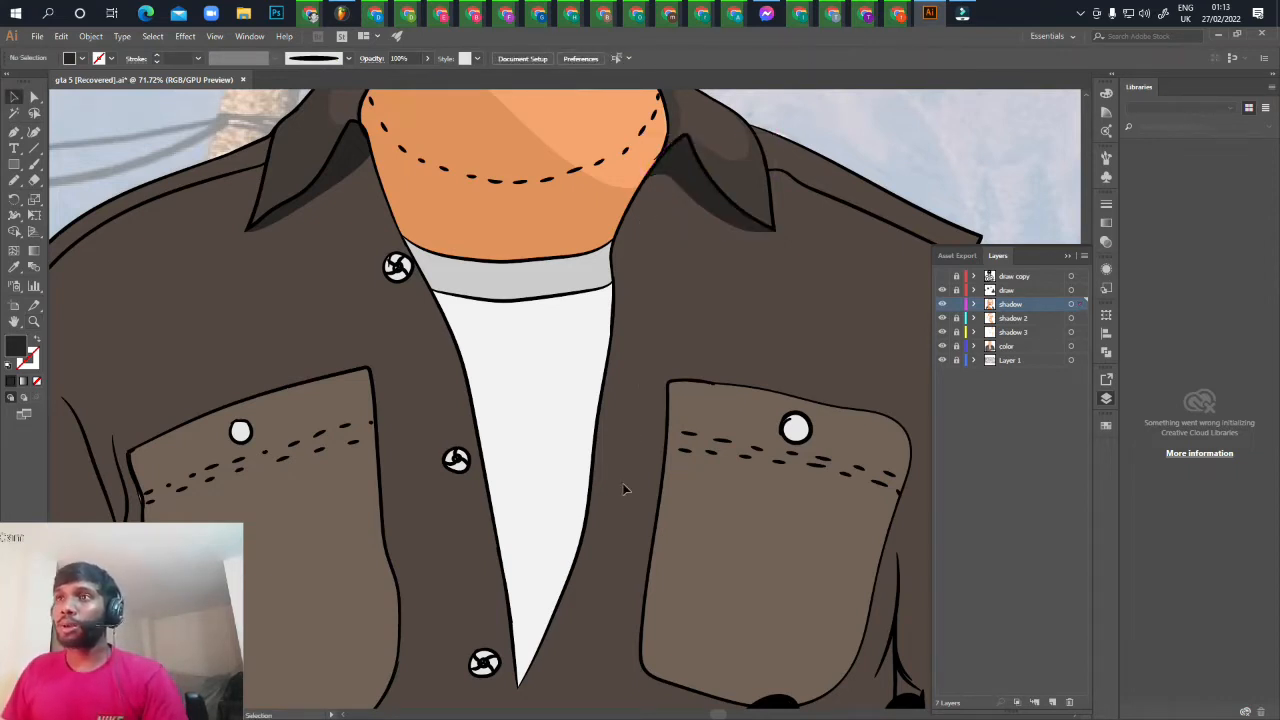
Paint thin black placket lines along both sides of the jacket opening with the Paintbrush, running down toward the jacket's lower front
mouse_move(627, 509)
mouse_down()
mouse_move(606, 540)
mouse_move(609, 524)
mouse_up()
key(b)
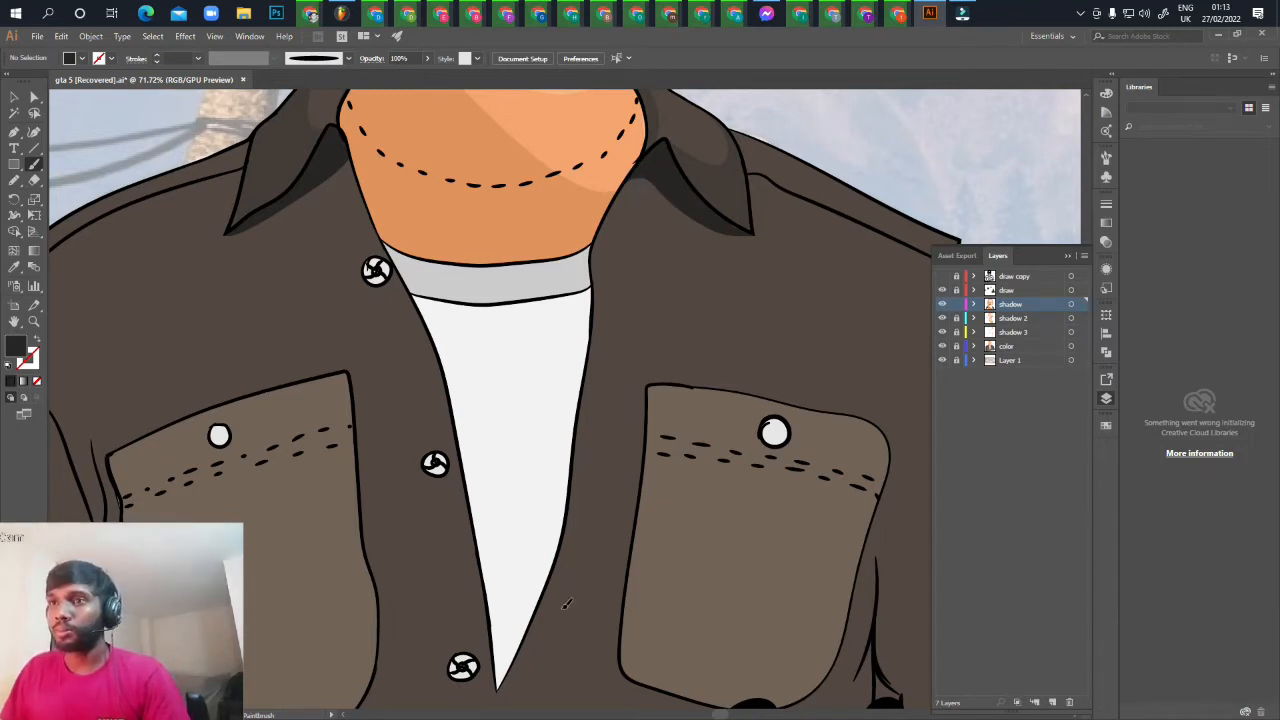
drag(522, 694, 640, 185)
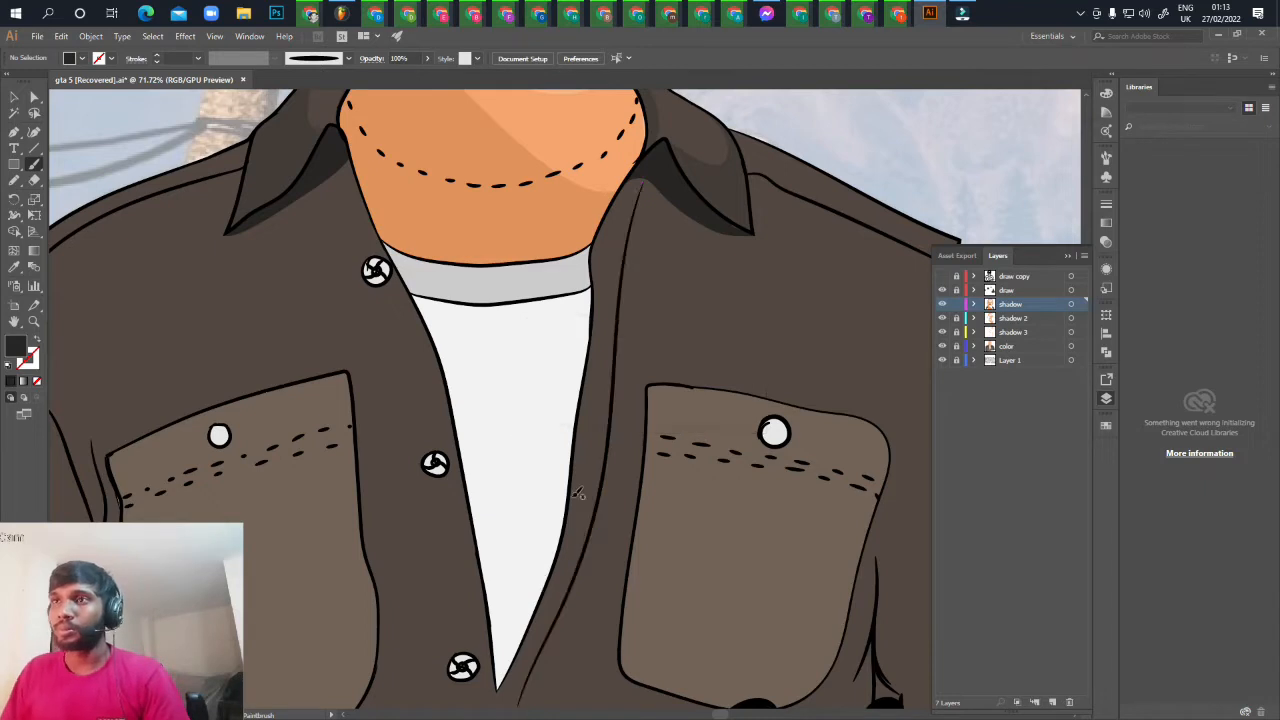
mouse_move(621, 512)
mouse_down()
mouse_move(671, 474)
mouse_move(679, 506)
mouse_up()
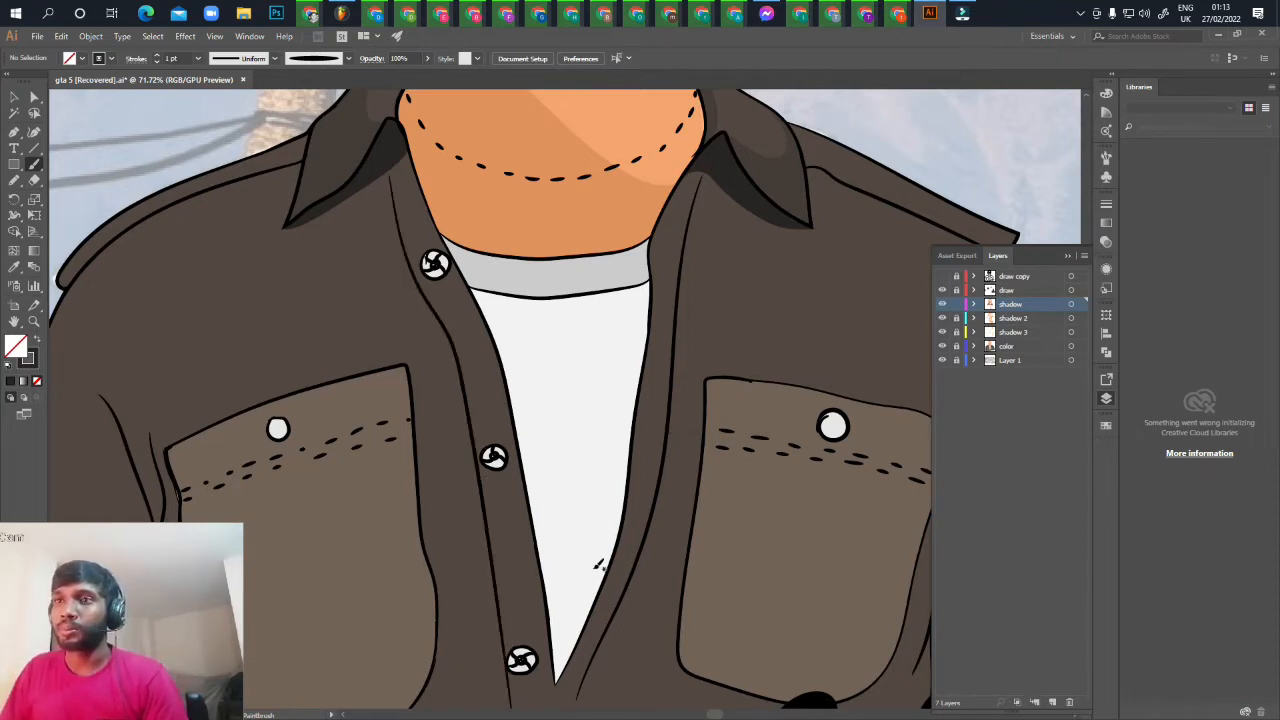
drag(596, 590, 657, 498)
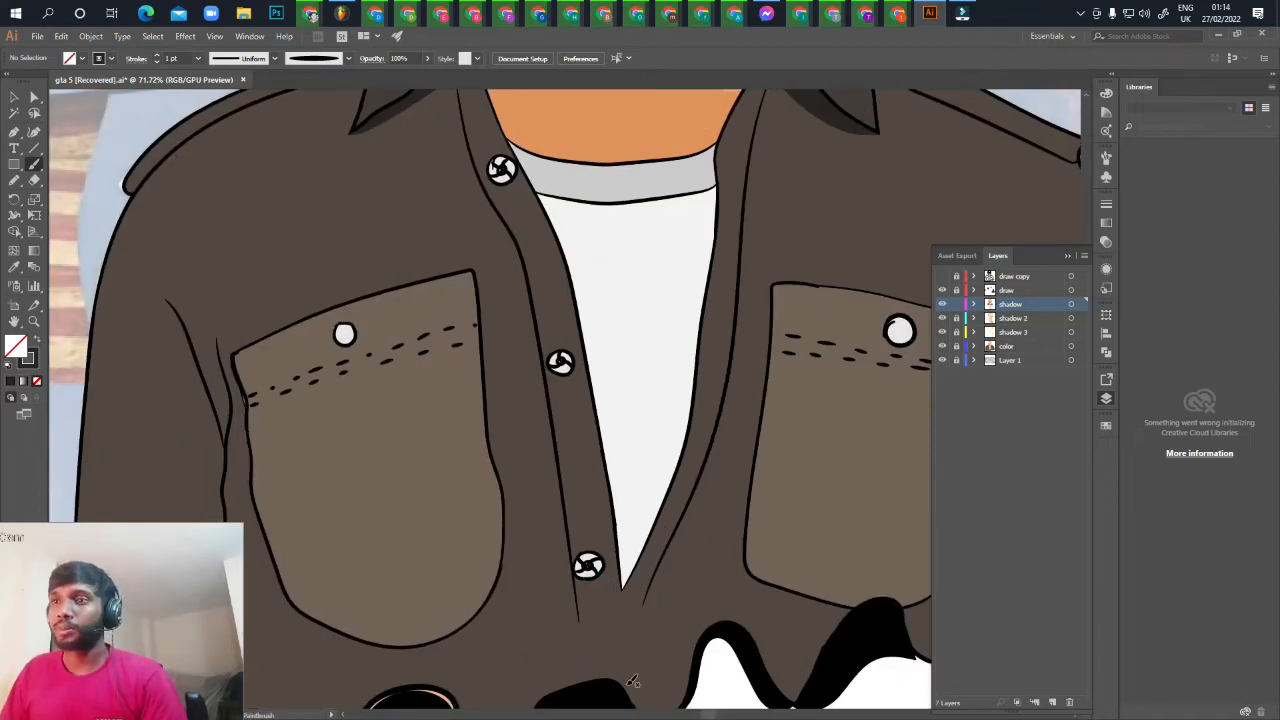
mouse_move(664, 558)
mouse_down()
mouse_move(622, 588)
mouse_move(577, 586)
mouse_move(587, 682)
mouse_move(596, 626)
mouse_up()
Extend the placket line on the lapel beside the right pocket up to the collar flap with a short brush stroke
scroll(619, 555, up, 5)
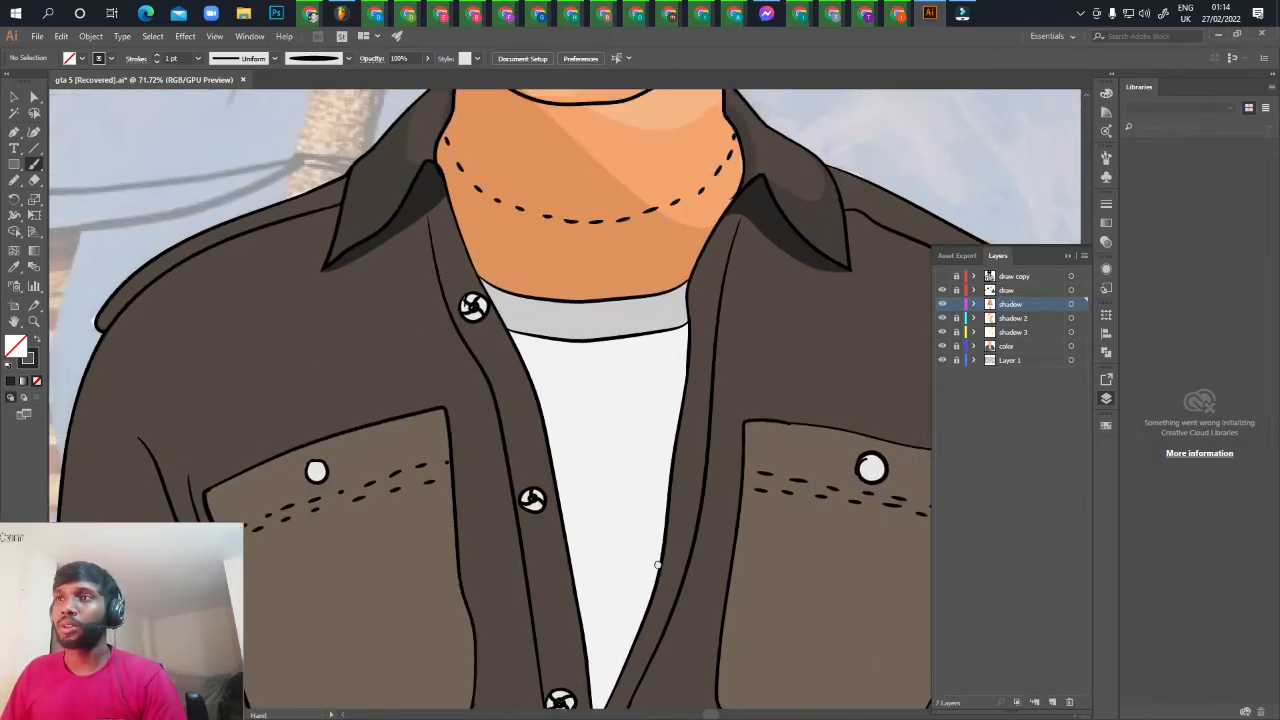
scroll(660, 520, up, 4)
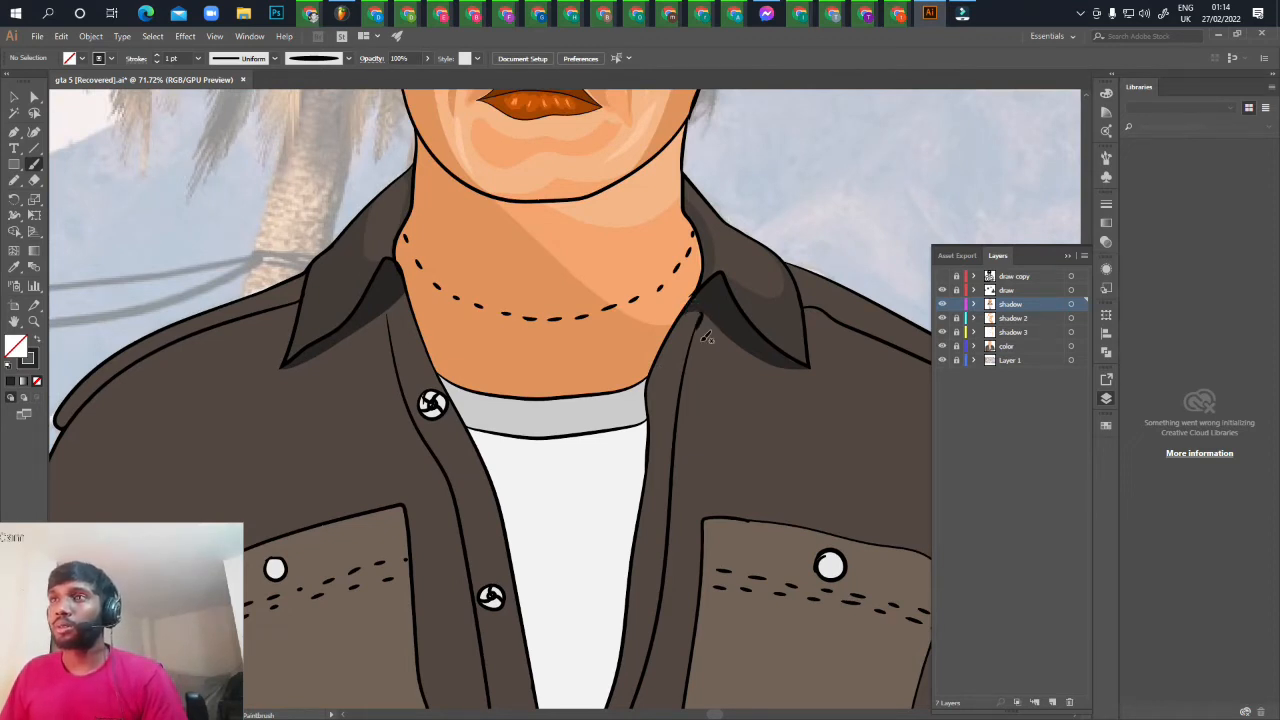
scroll(692, 390, down, 3)
scroll(690, 382, up, 1)
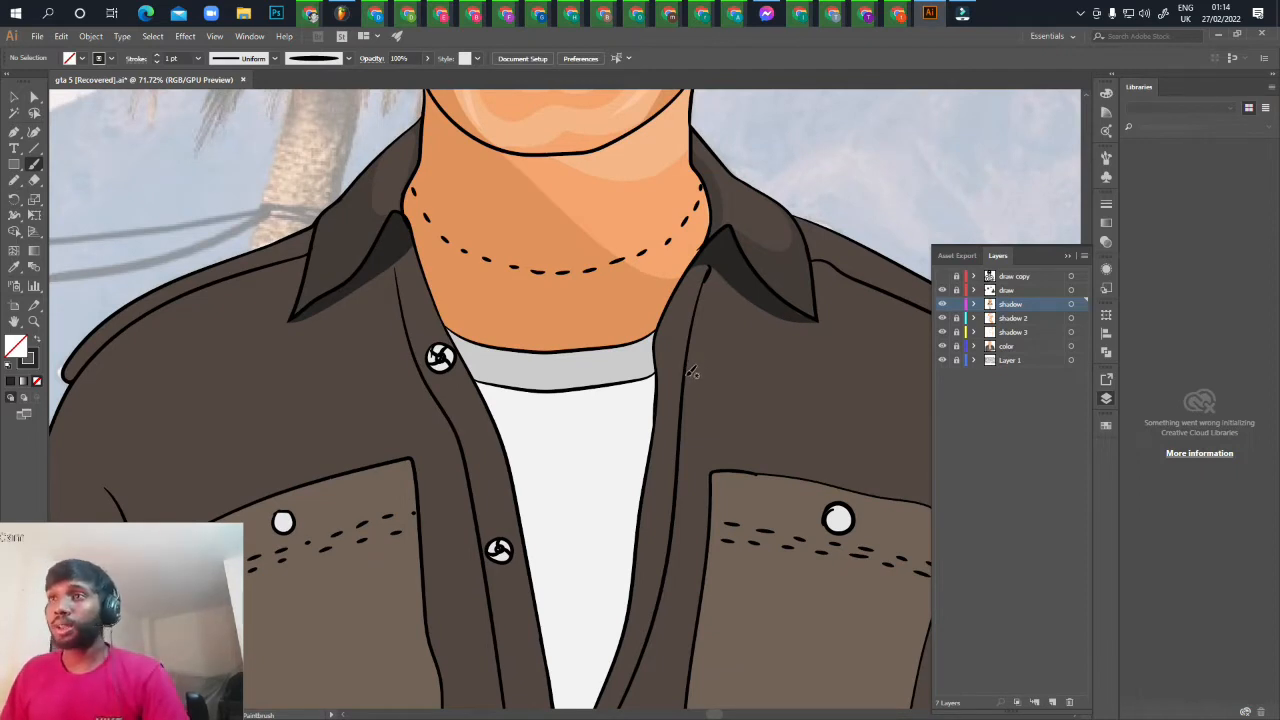
Select all the placket line strokes and move them in place from the shadow layer to the unlocked draw layer
key(v)
click(684, 377)
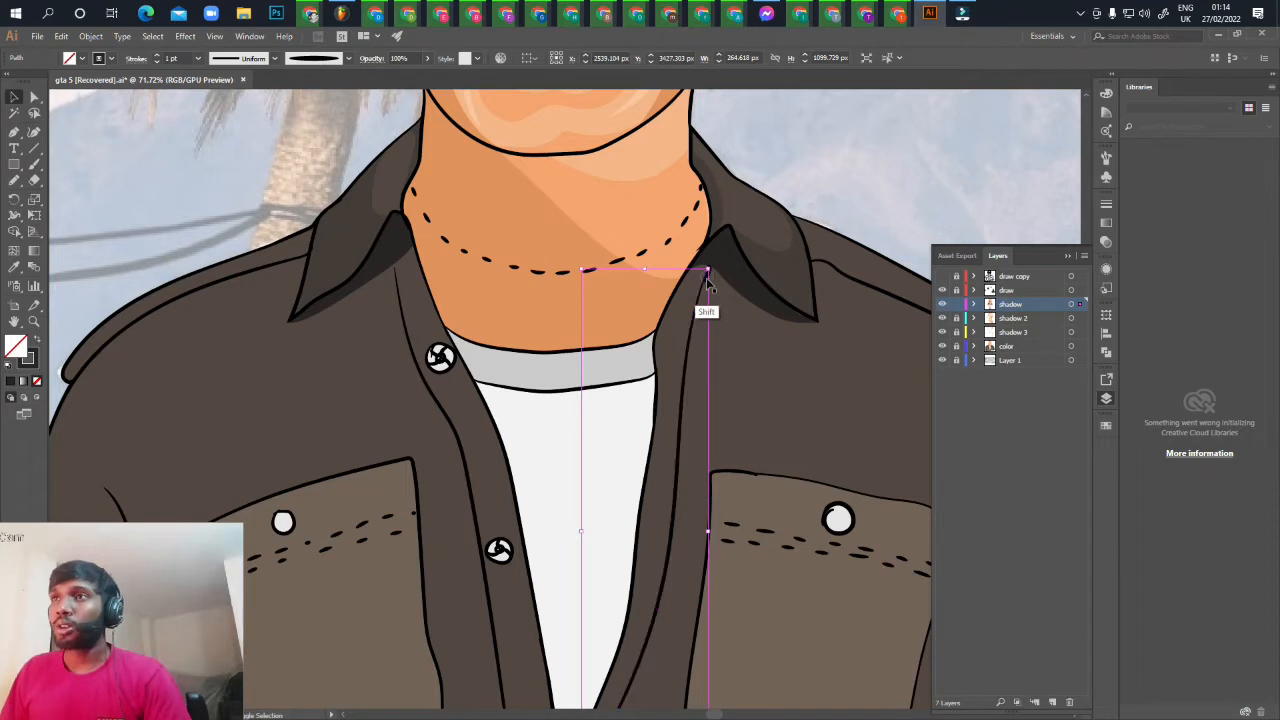
shift+click(708, 282)
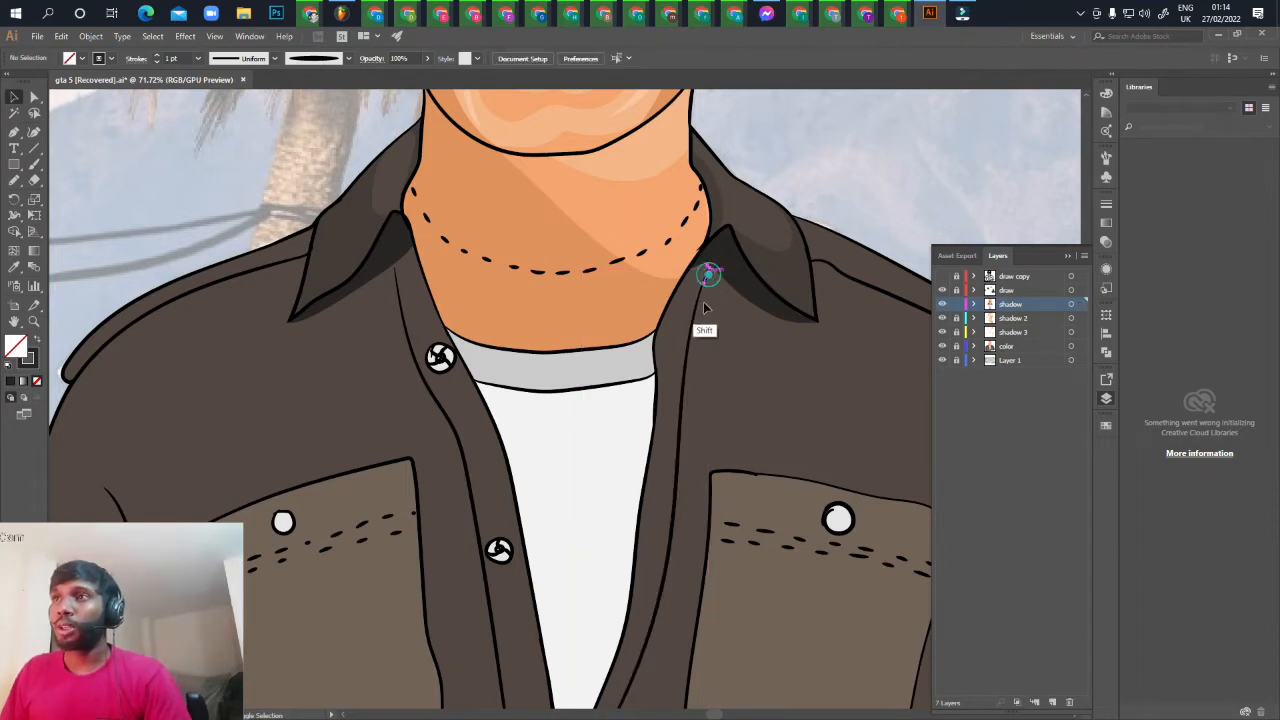
shift+click(706, 276)
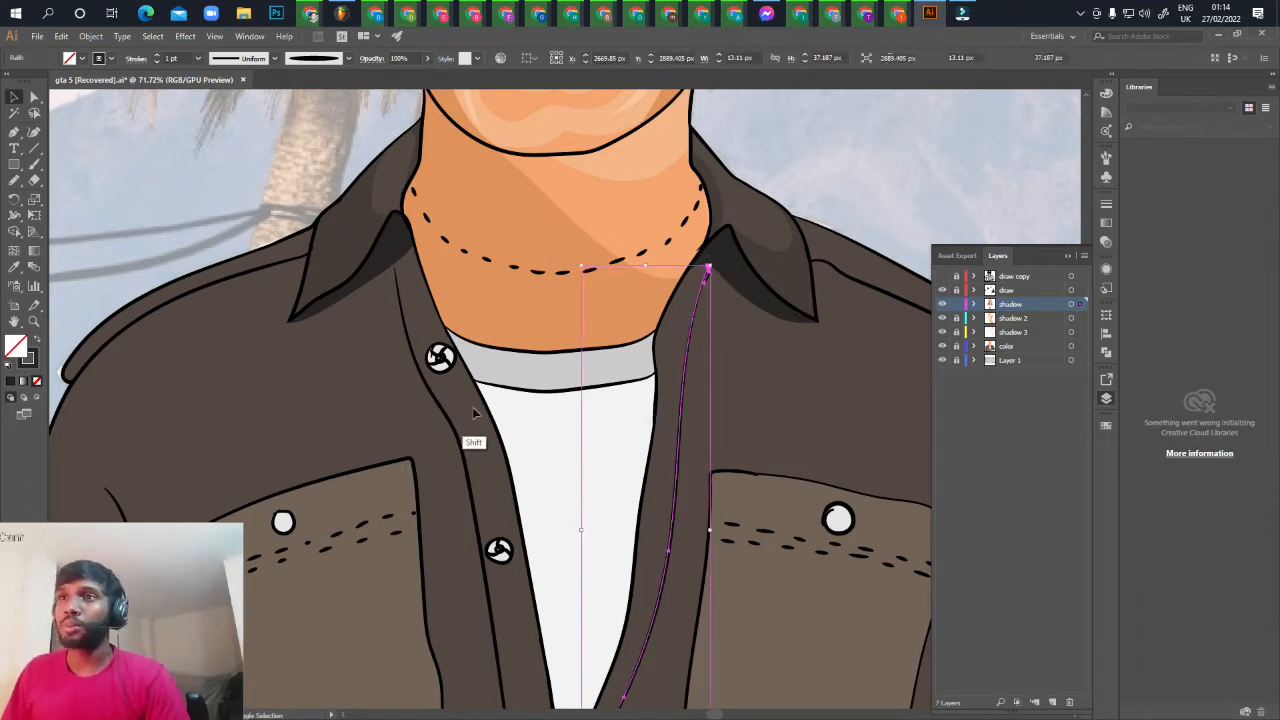
shift+click(451, 445)
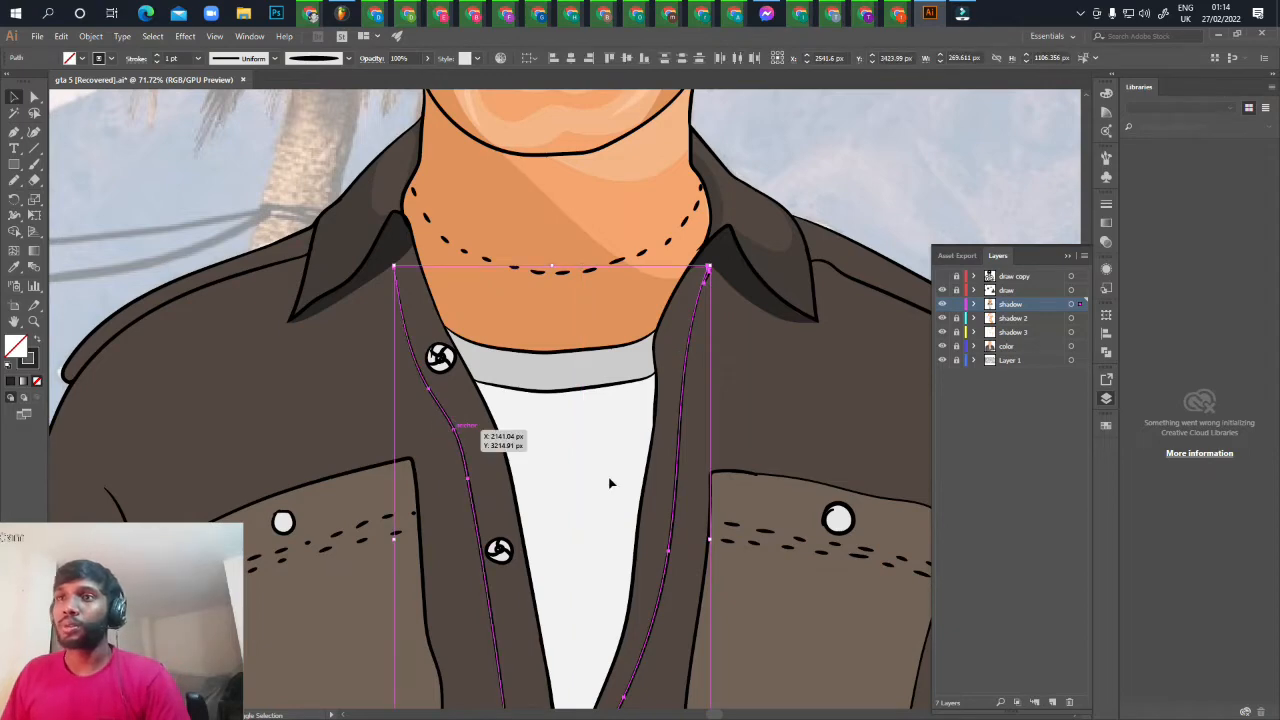
drag(599, 511, 613, 393)
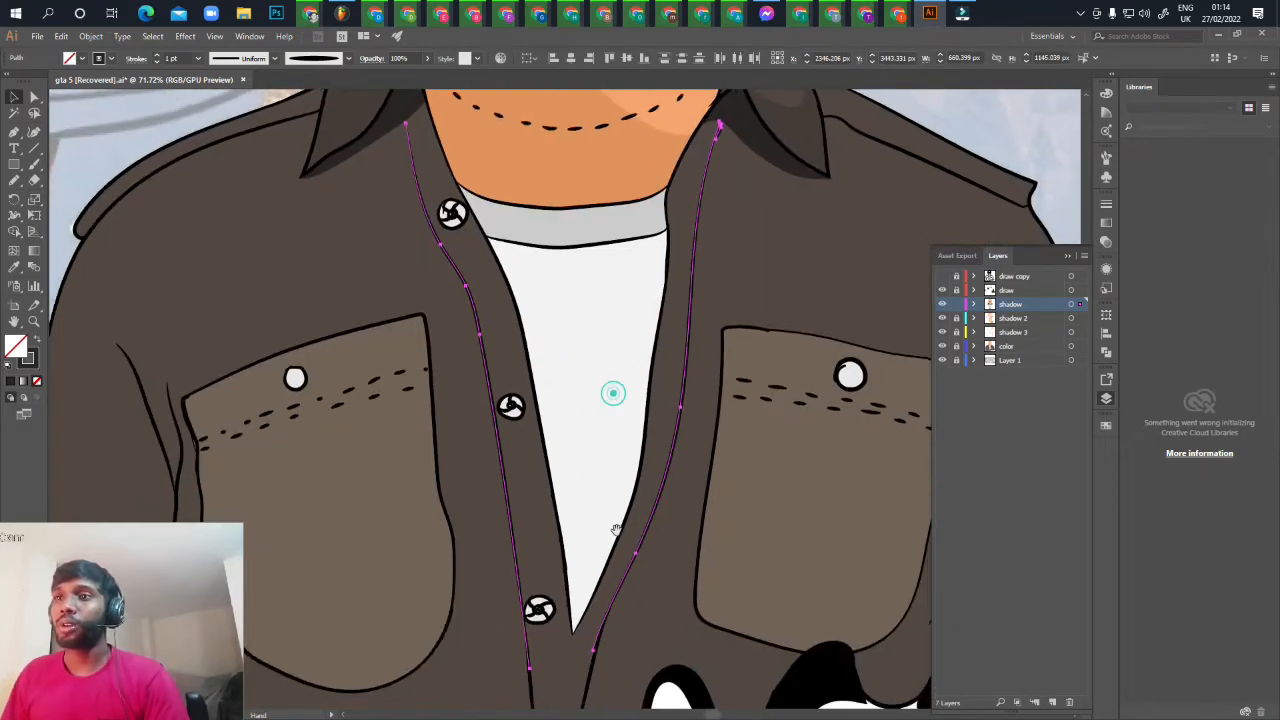
shift+click(595, 663)
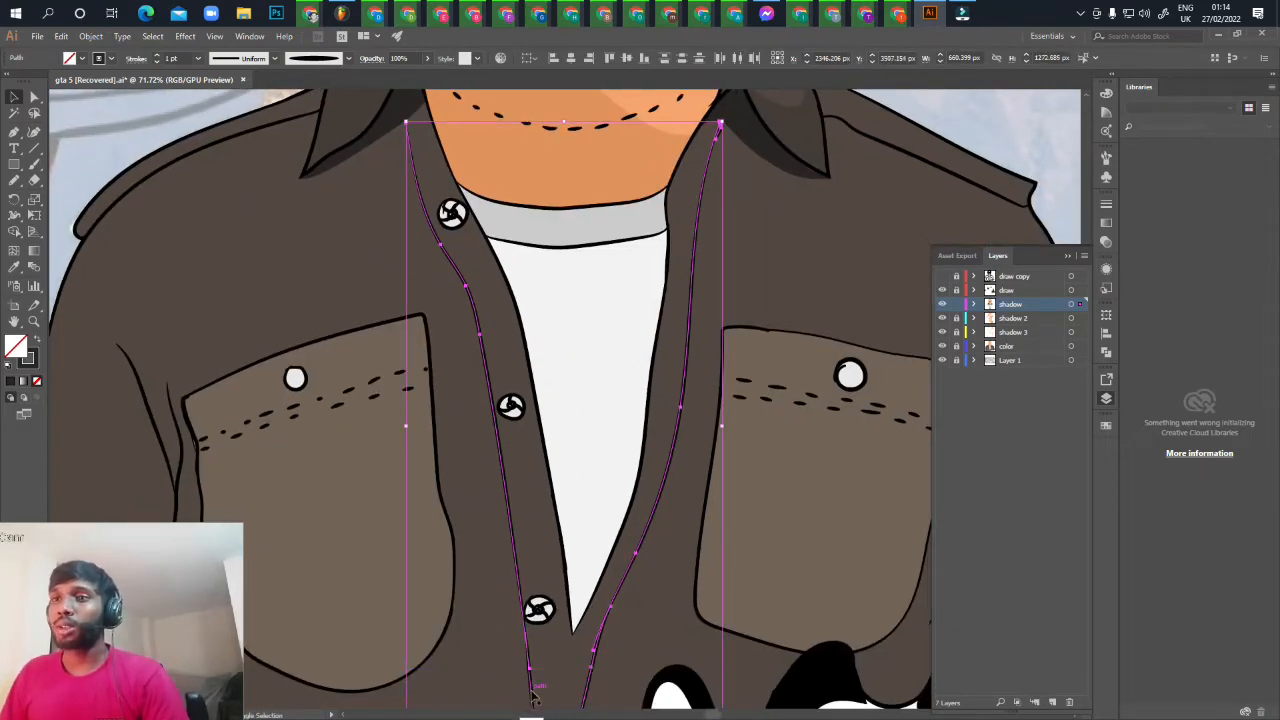
drag(637, 535, 669, 500)
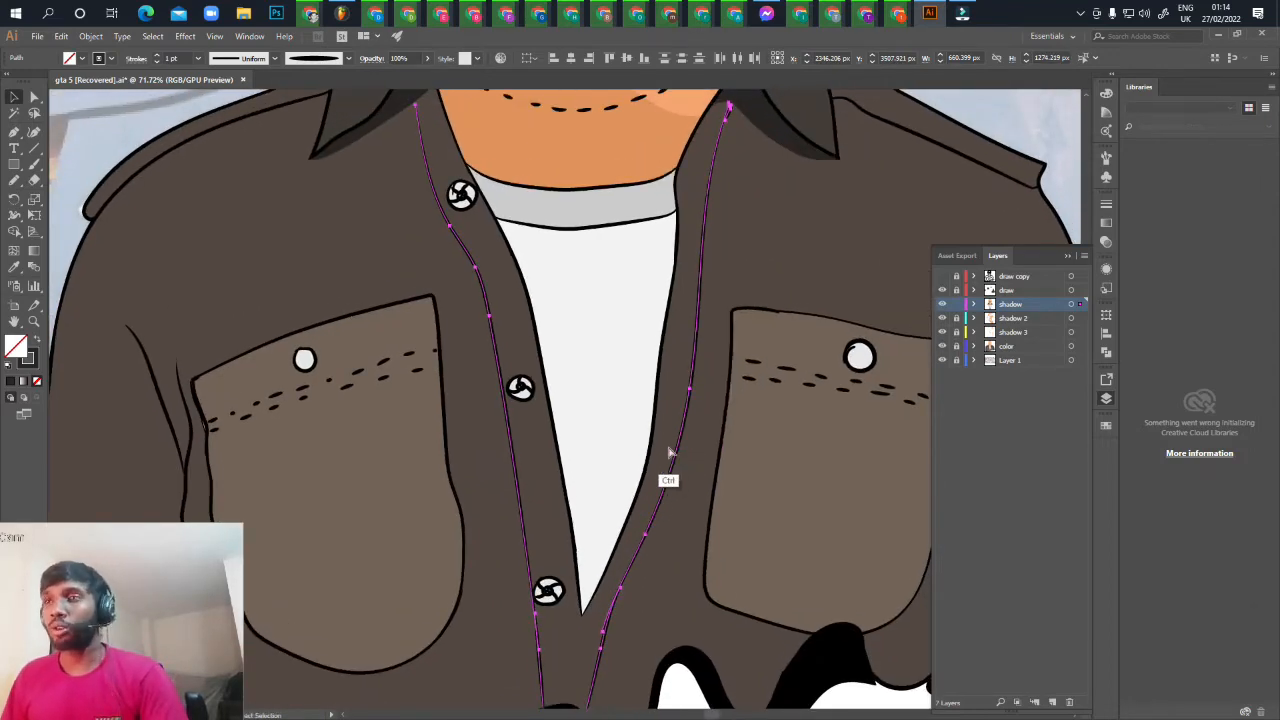
ctrl+click(669, 450)
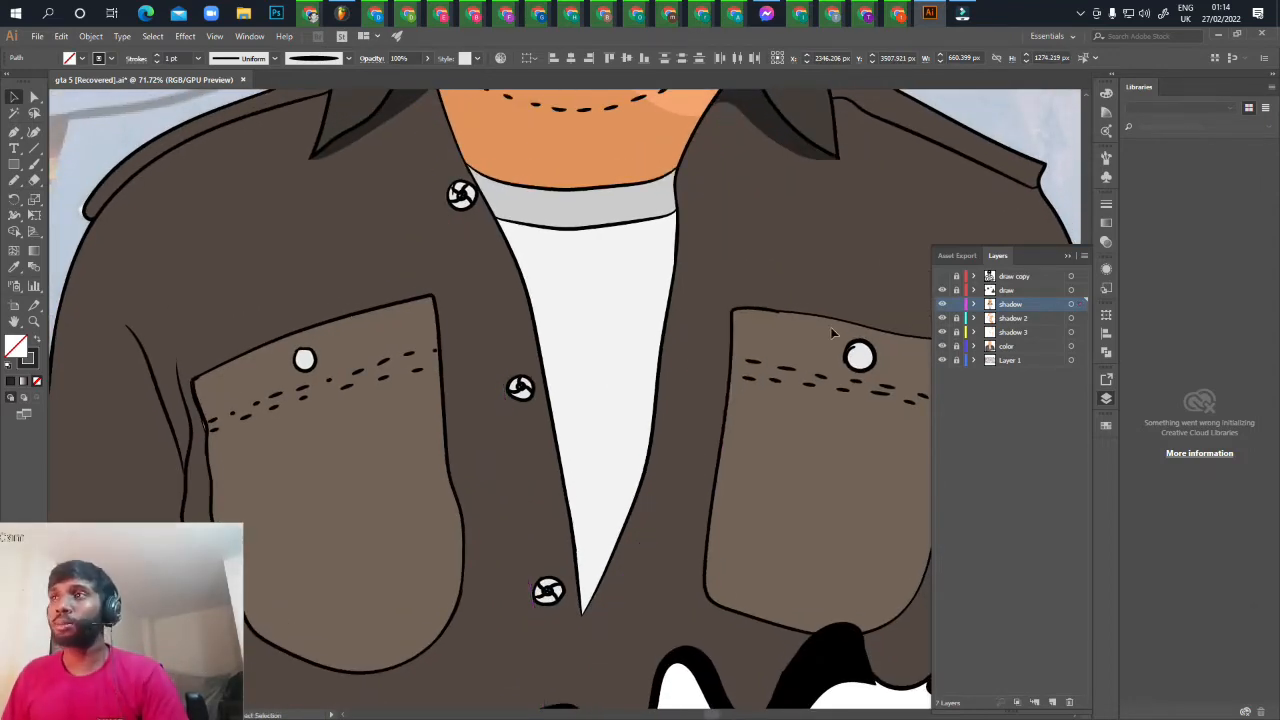
click(955, 290)
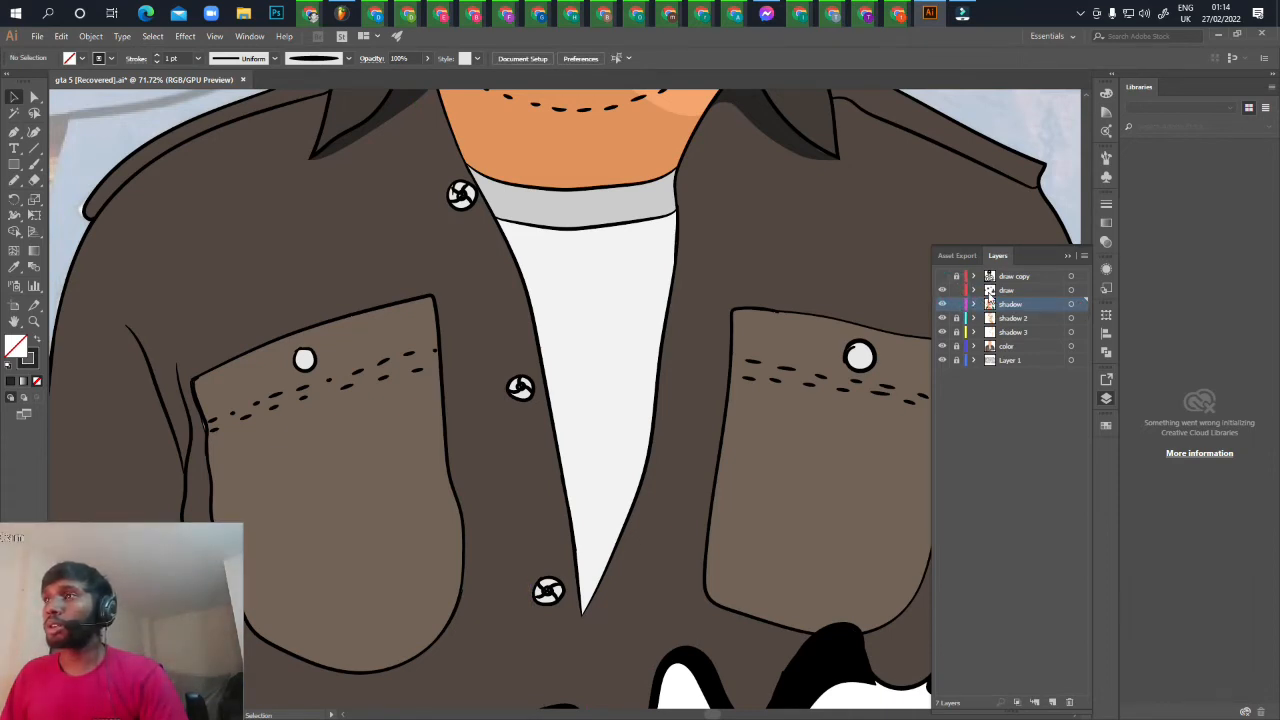
click(1004, 291)
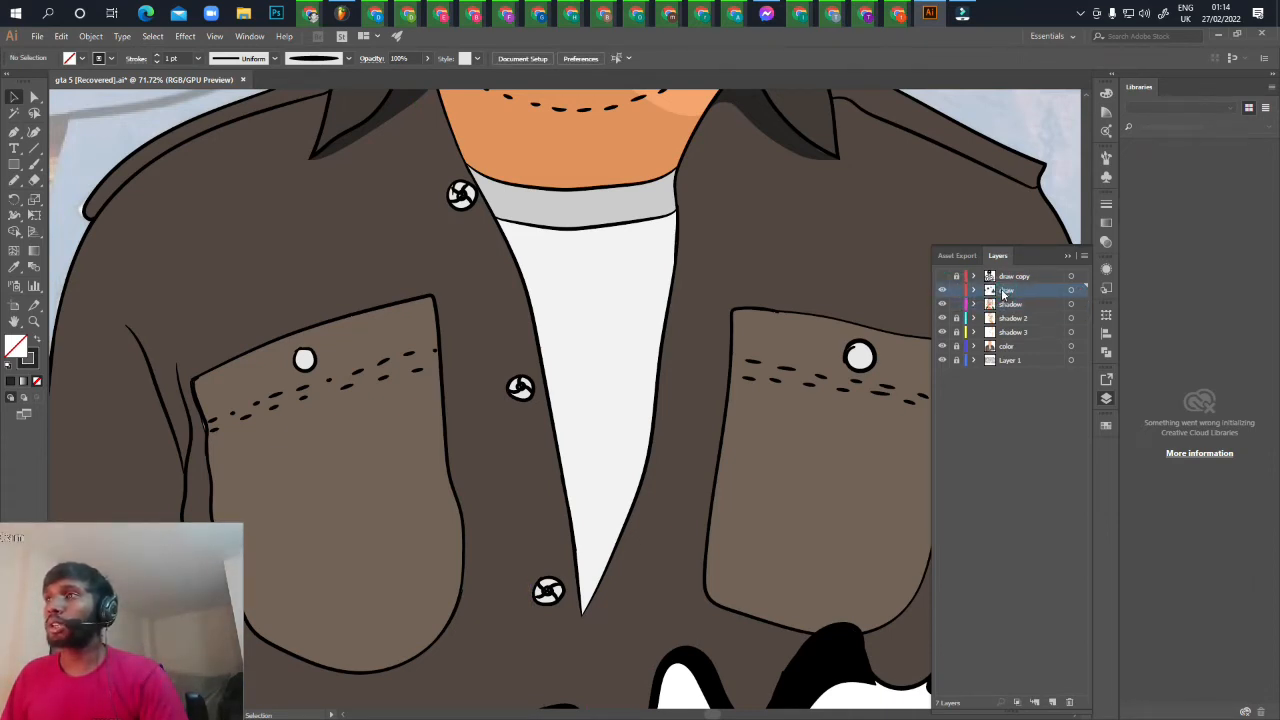
click(545, 420)
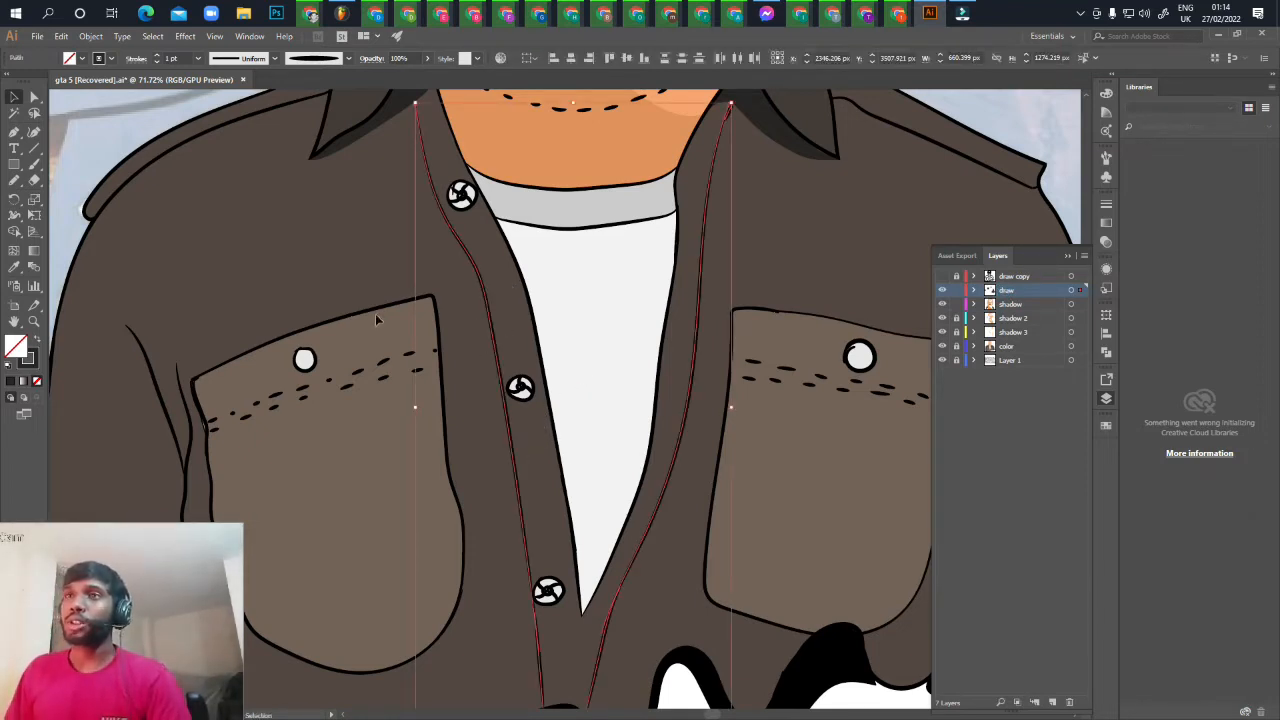
Expand the appearance of the placket lines, deselect them, and lock the draw layer
click(90, 37)
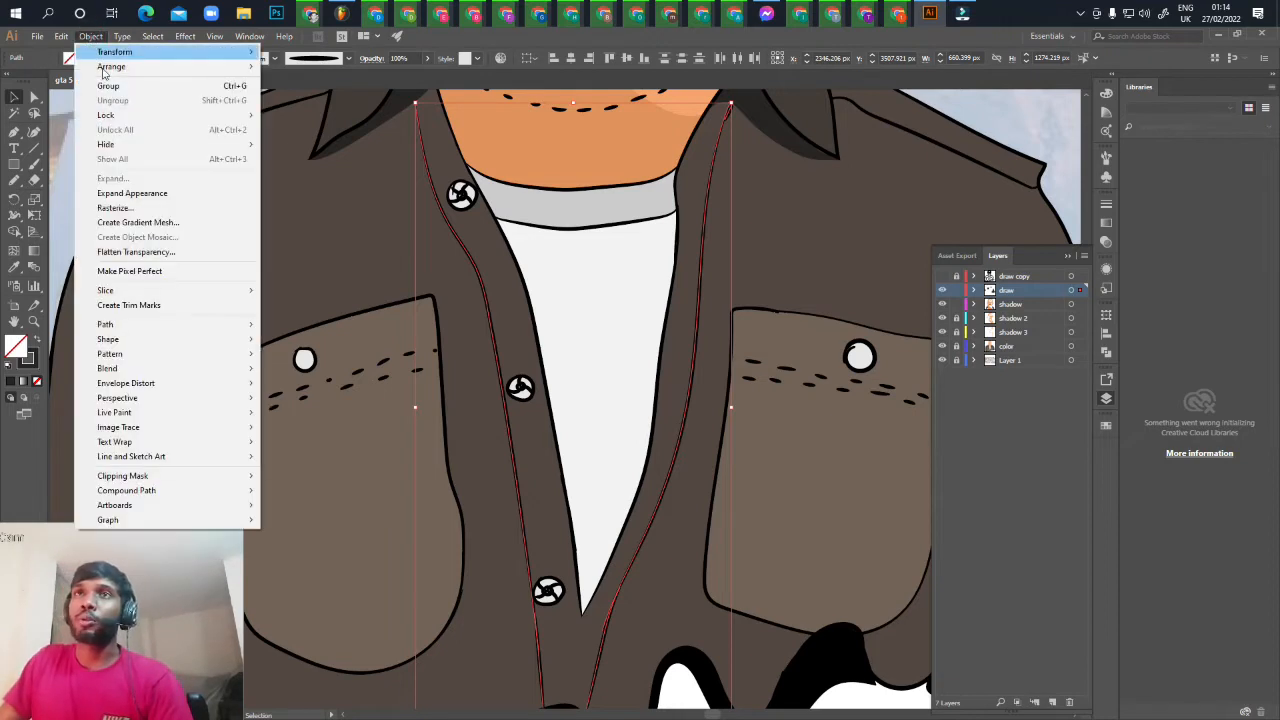
click(144, 195)
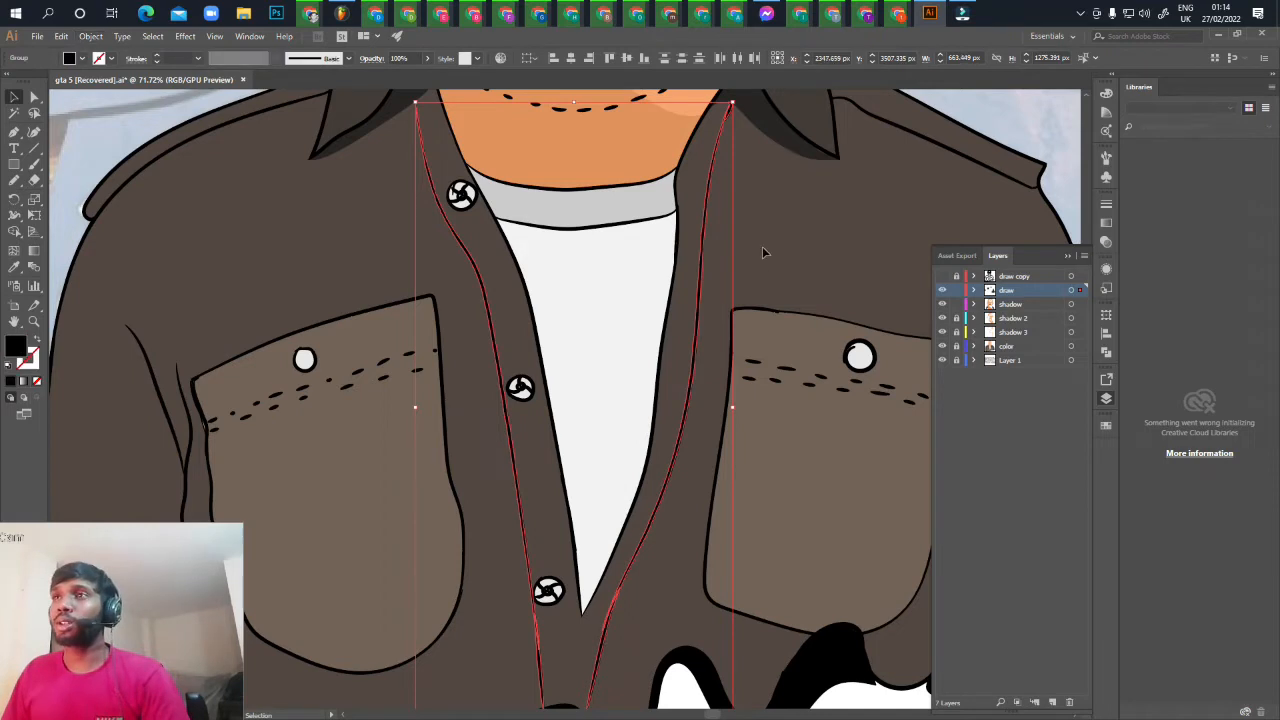
key(ctrl+shift+a)
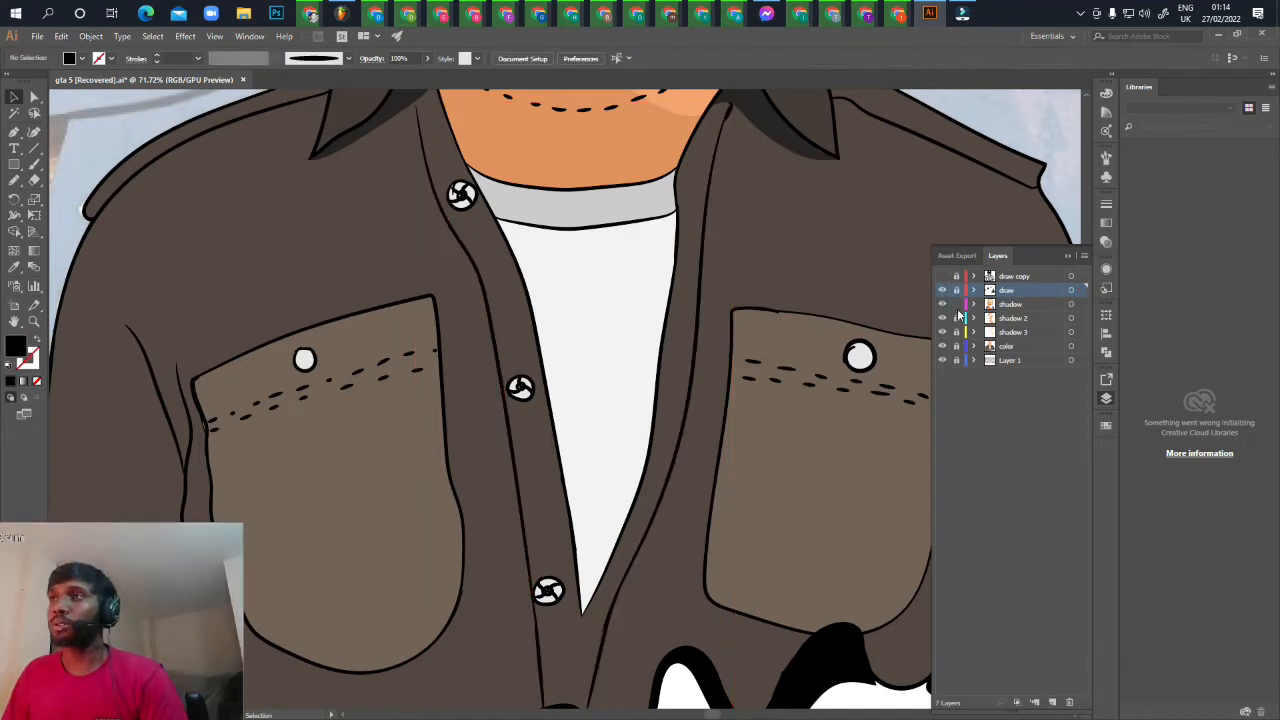
On the shadow layer, start a Pencil shape under the left collar flap, tracing about 525 px down the placket line
click(1008, 303)
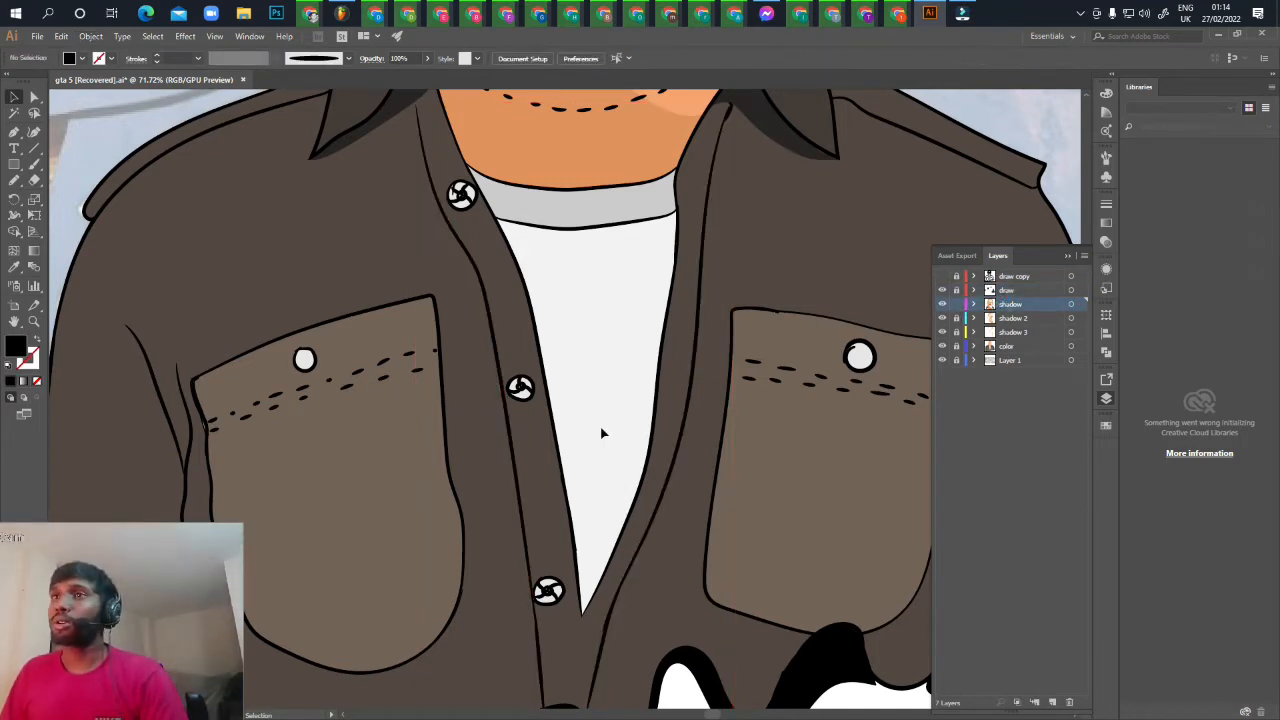
mouse_move(630, 270)
mouse_down()
mouse_move(566, 403)
mouse_move(576, 385)
mouse_move(730, 393)
mouse_up()
drag(520, 374, 649, 419)
drag(651, 431, 606, 464)
drag(600, 412, 601, 451)
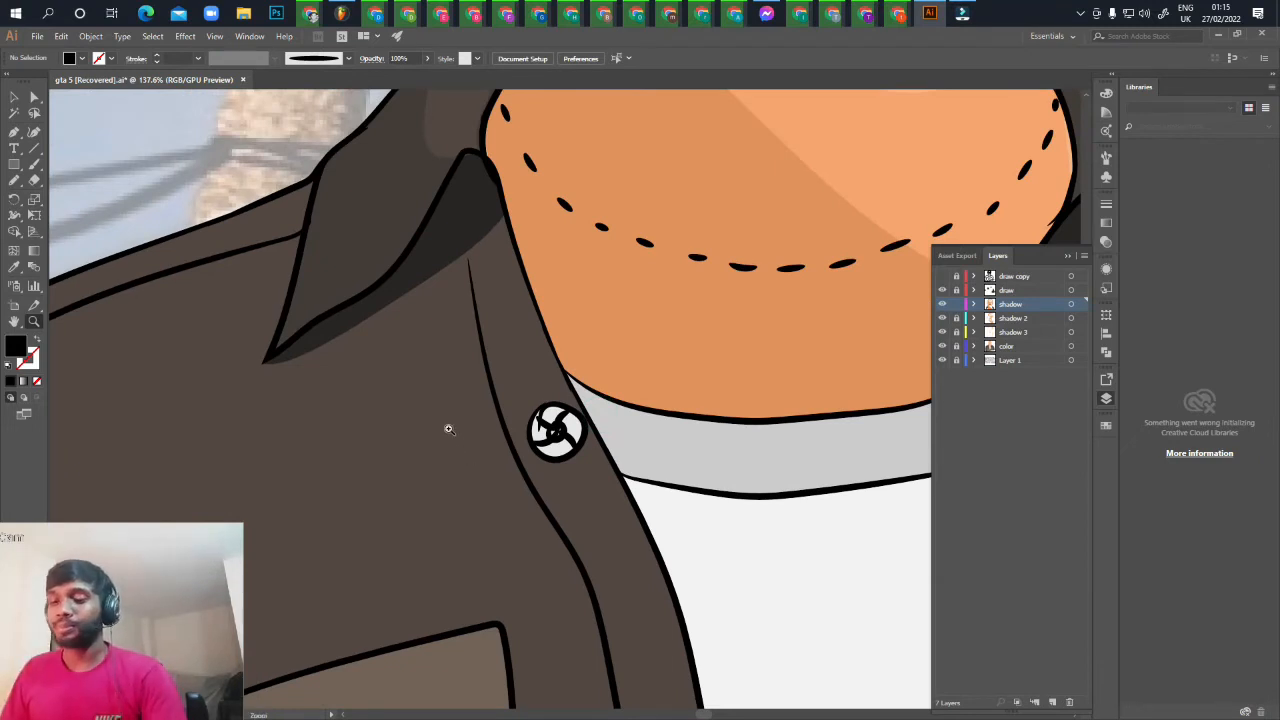
key(n)
mouse_move(596, 476)
mouse_down()
mouse_move(603, 394)
mouse_move(608, 443)
mouse_move(603, 408)
mouse_move(626, 451)
mouse_move(620, 482)
mouse_up()
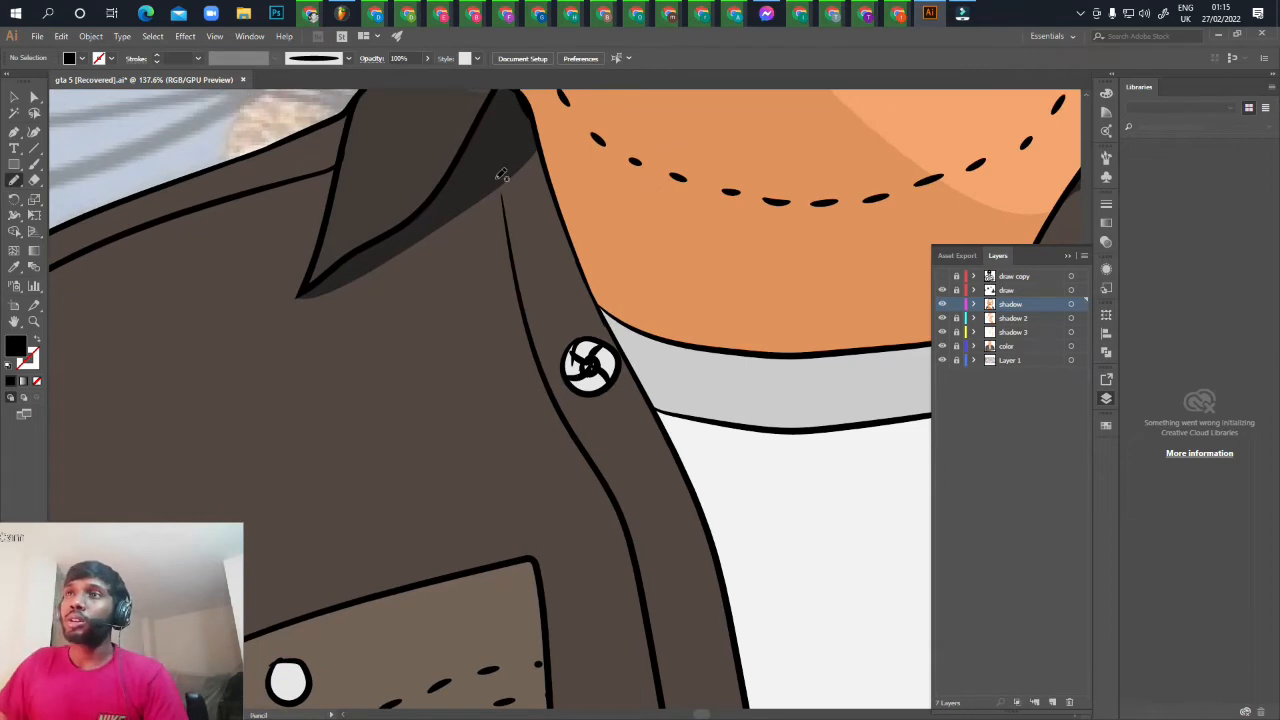
drag(501, 178, 512, 240)
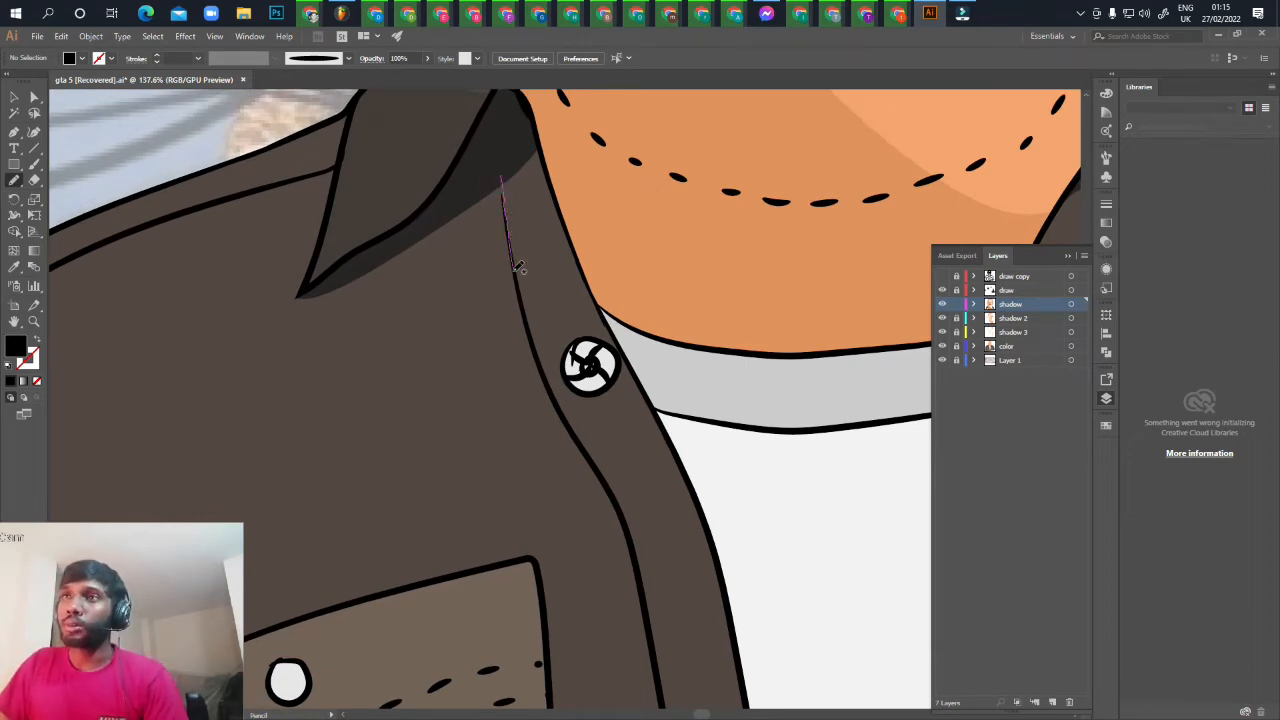
drag(529, 328, 565, 415)
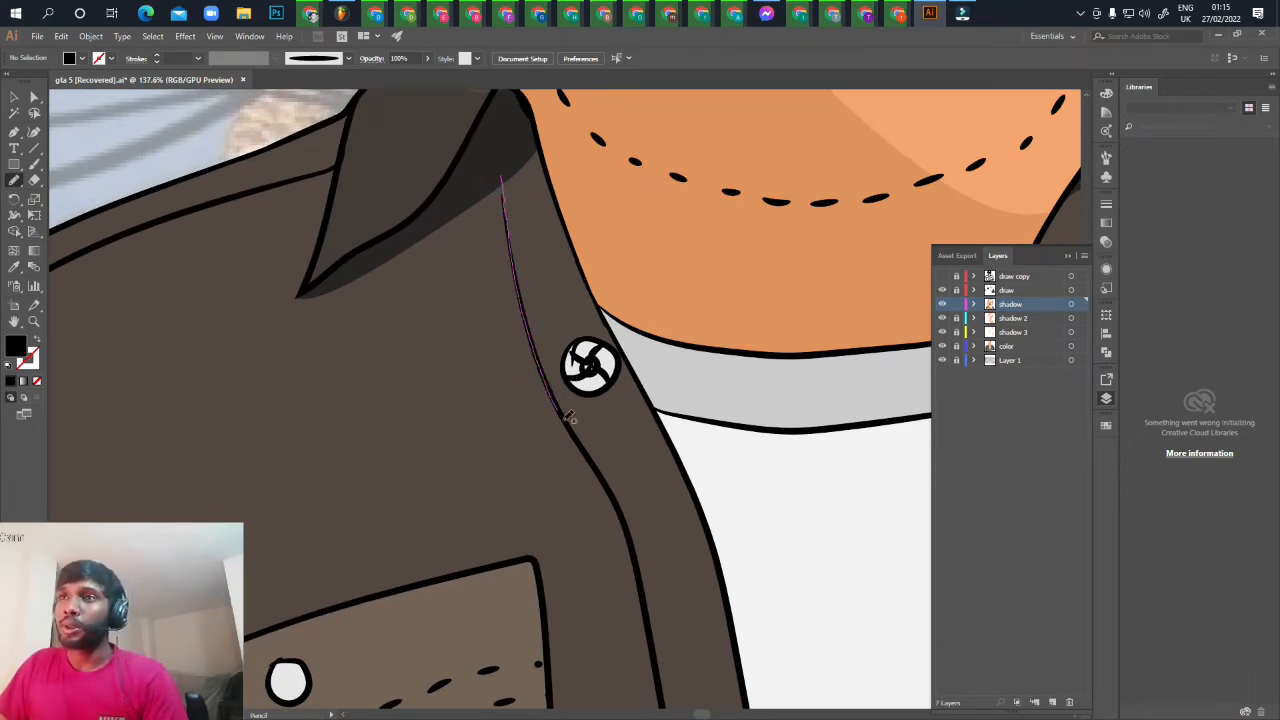
drag(620, 508, 658, 655)
Continue the Pencil outline down the placket line, across its lower end, and back up to the tip of the white shirt
scroll(660, 640, down, 3)
scroll(683, 662, down, 4)
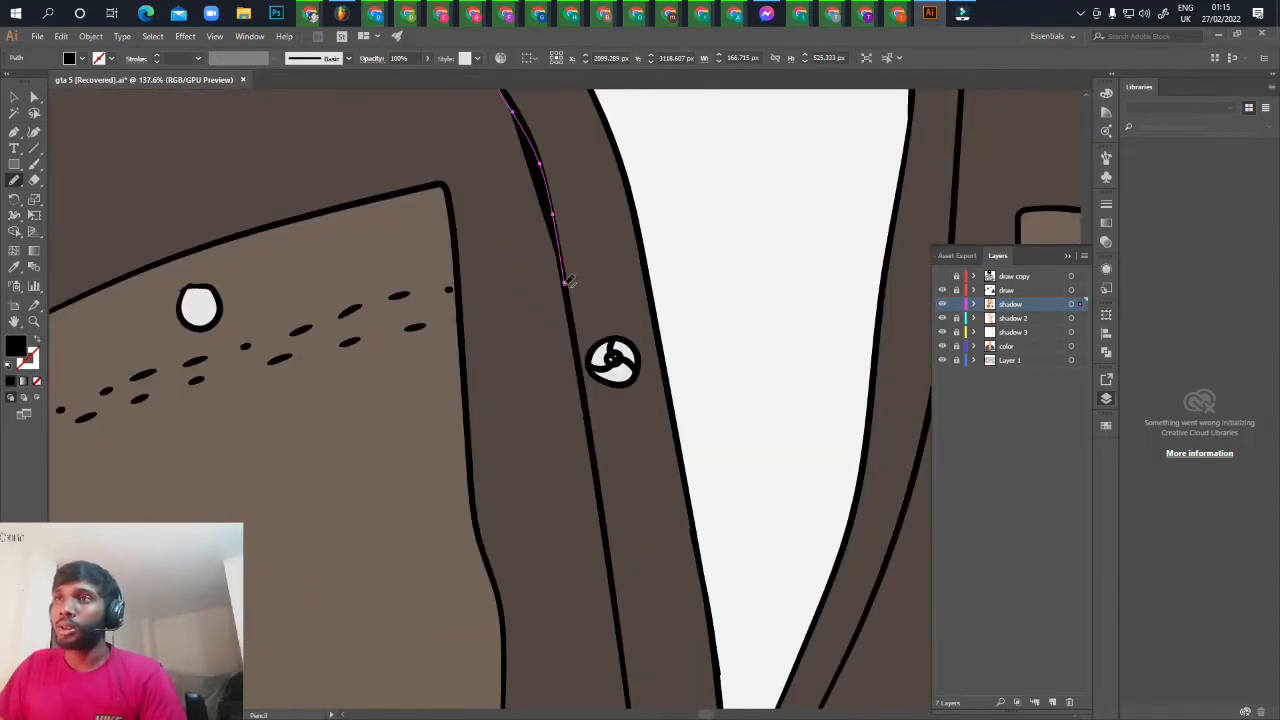
drag(568, 282, 588, 390)
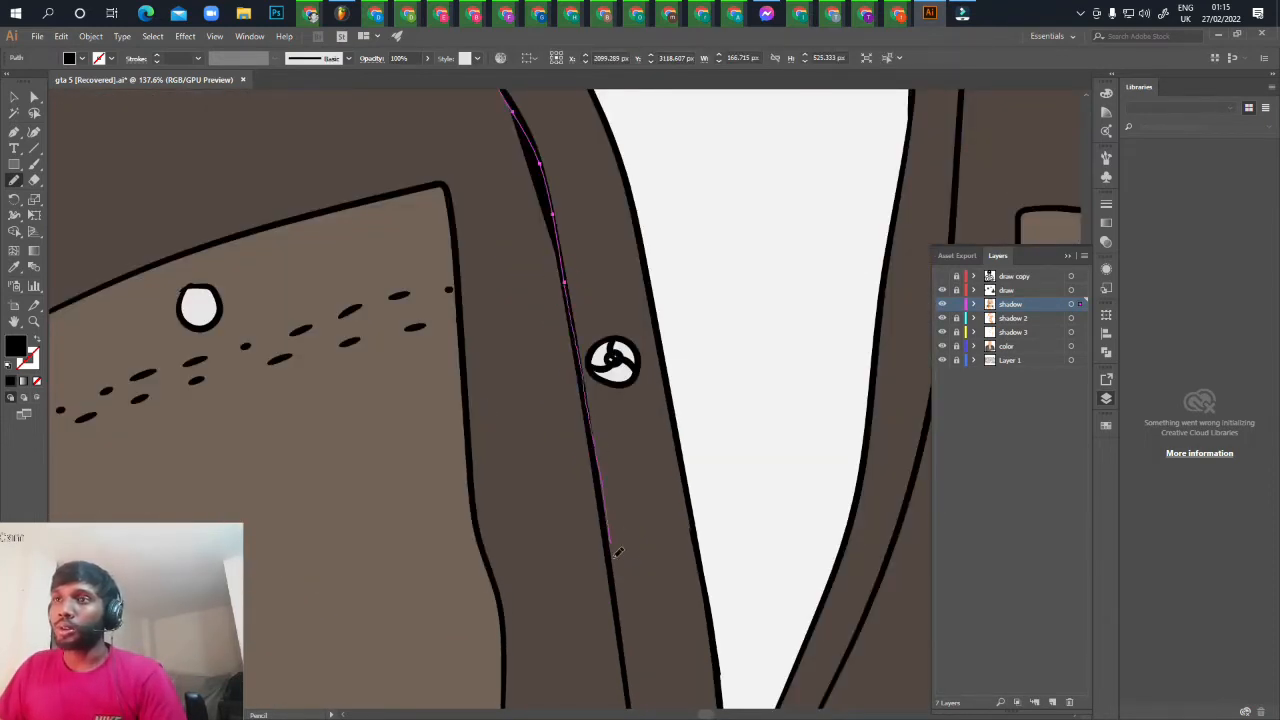
scroll(635, 678, down, 5)
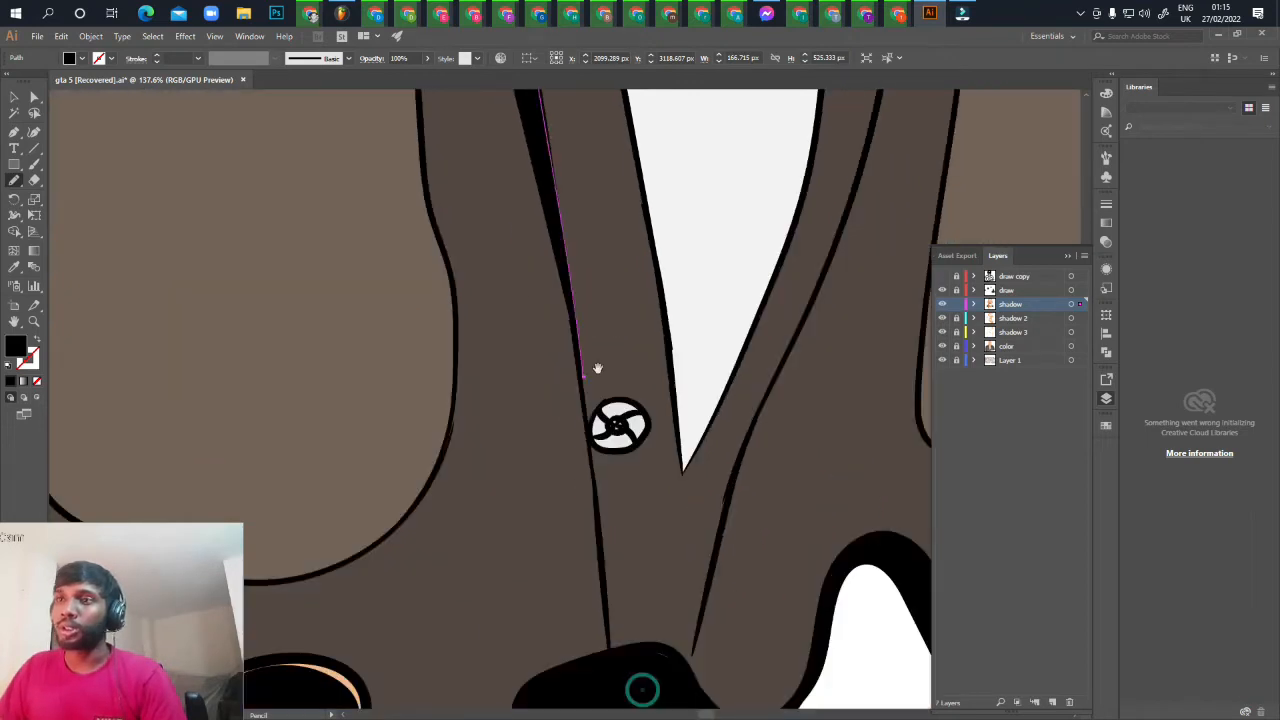
drag(586, 375, 599, 495)
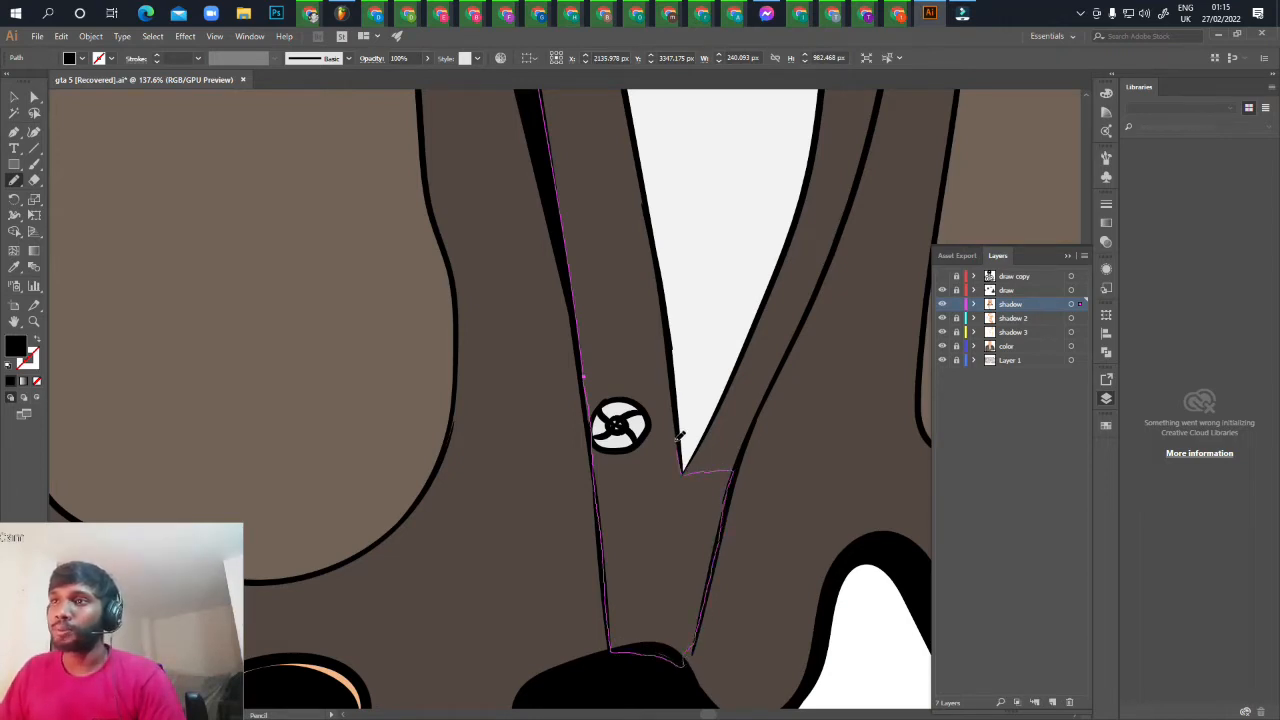
Trace the placket's inner edge up along the shirt and neck and close the shape at the left collar, about 402 by 1341 px
drag(653, 248, 649, 238)
mouse_move(669, 229)
mouse_down()
mouse_move(713, 517)
mouse_move(677, 413)
mouse_up()
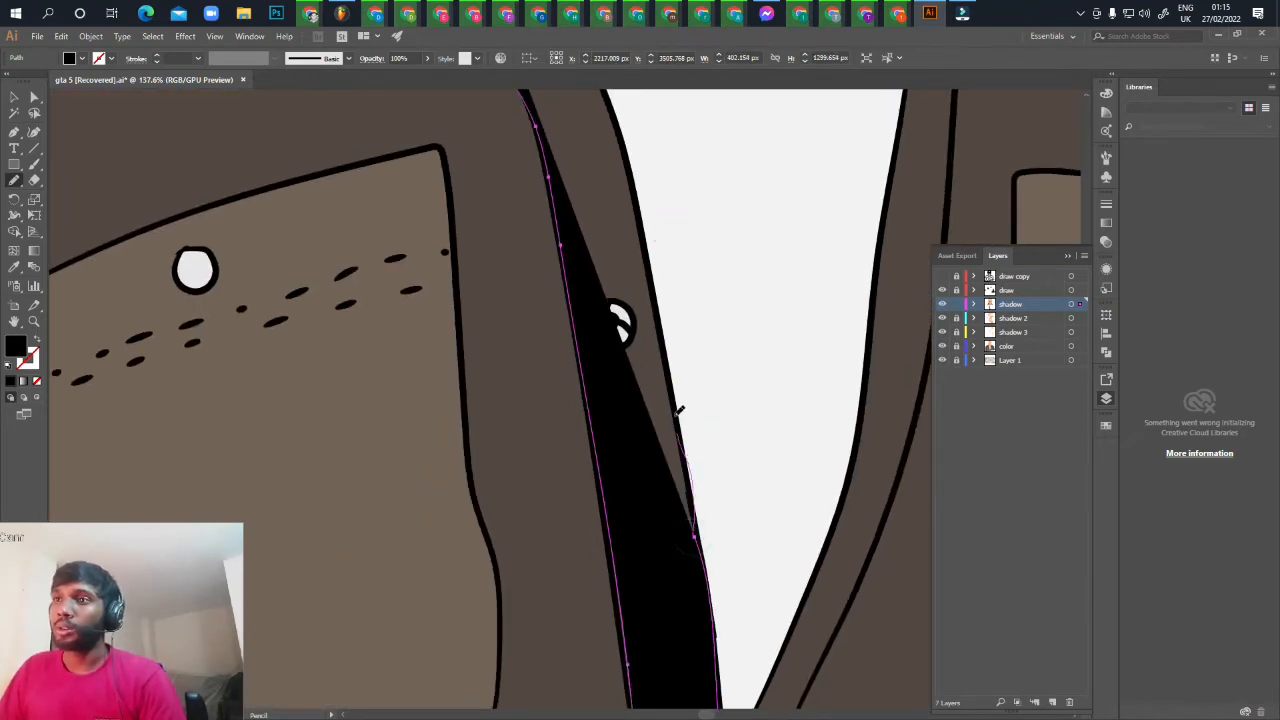
drag(638, 177, 643, 163)
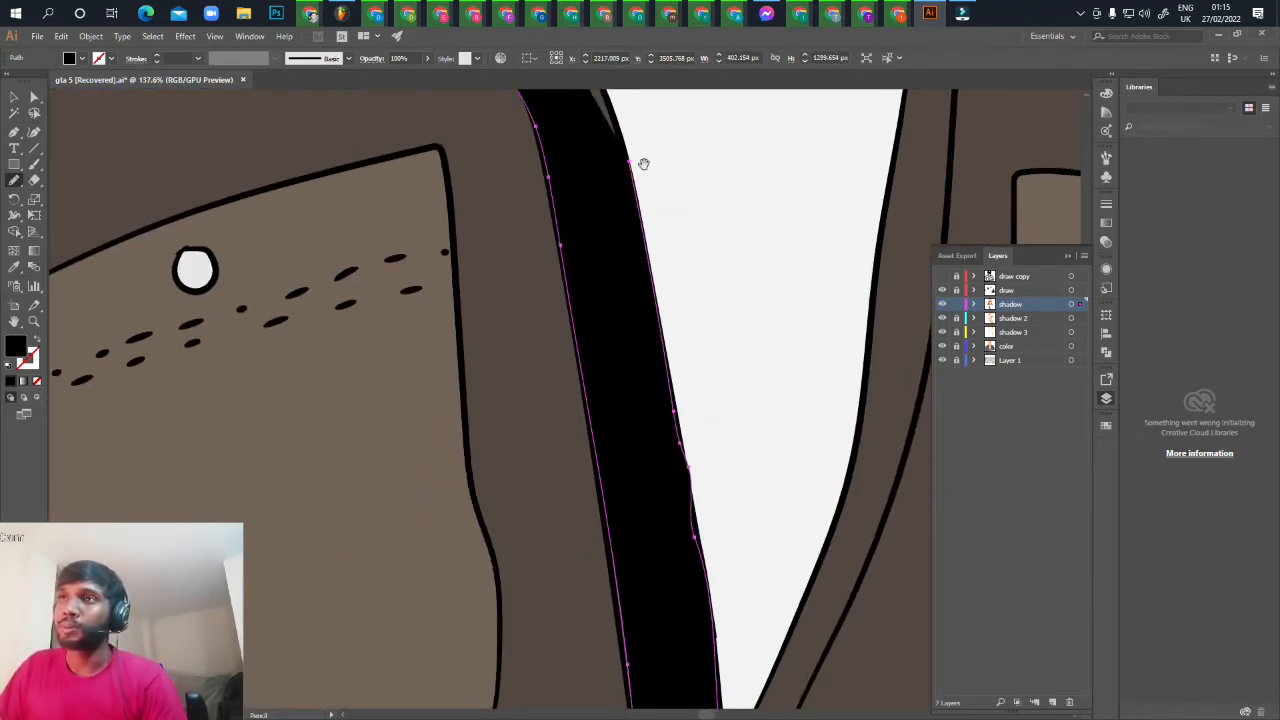
scroll(643, 170, up, 5)
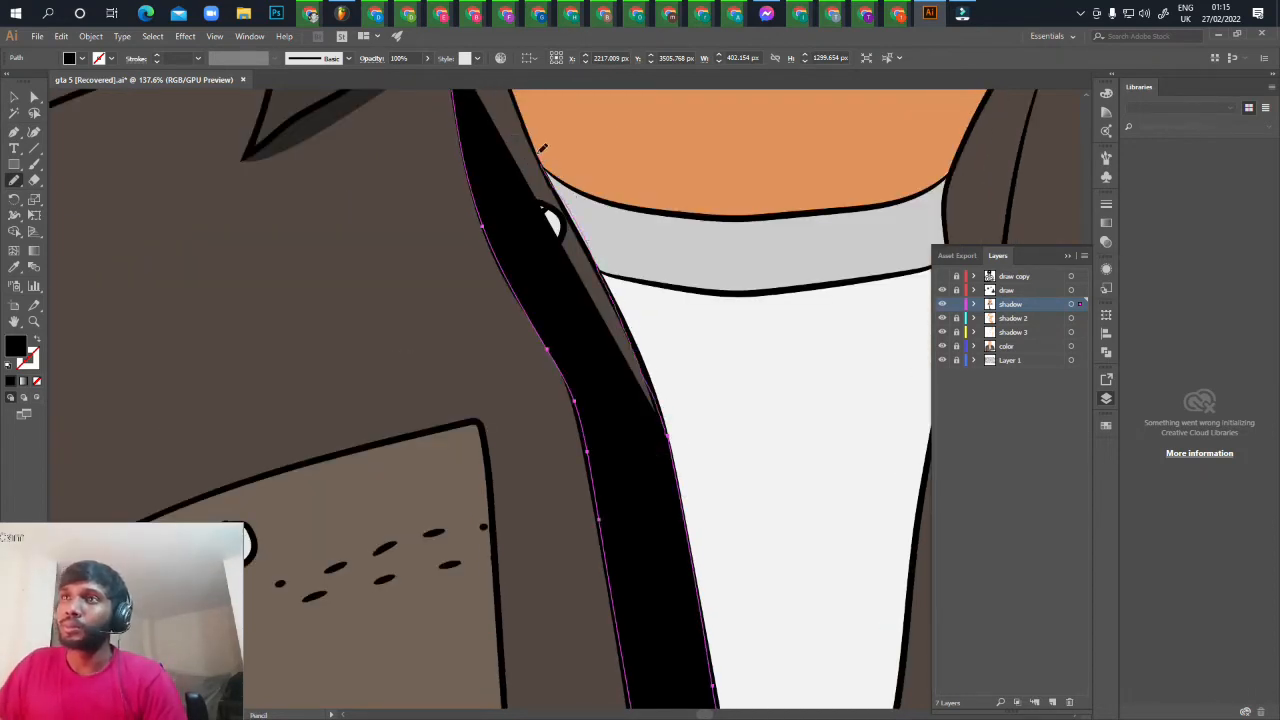
scroll(533, 131, up, 5)
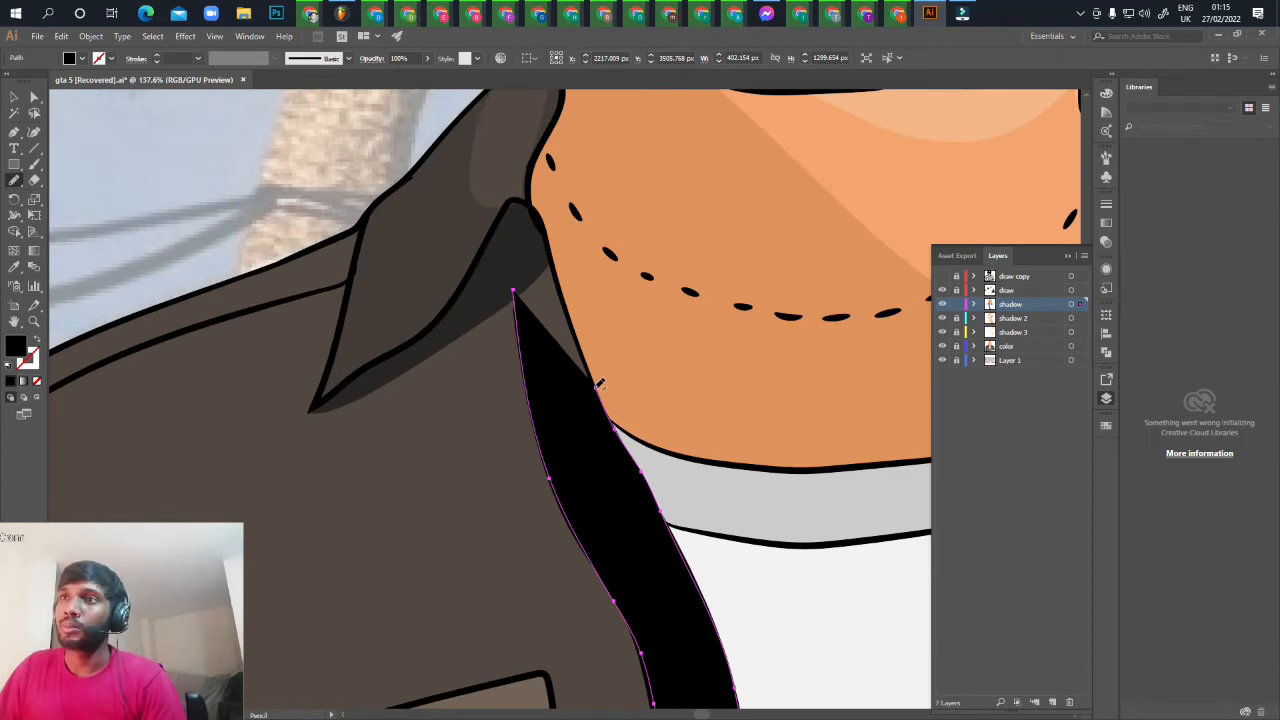
mouse_move(600, 384)
mouse_down()
mouse_move(586, 378)
mouse_move(573, 311)
mouse_move(516, 289)
mouse_up()
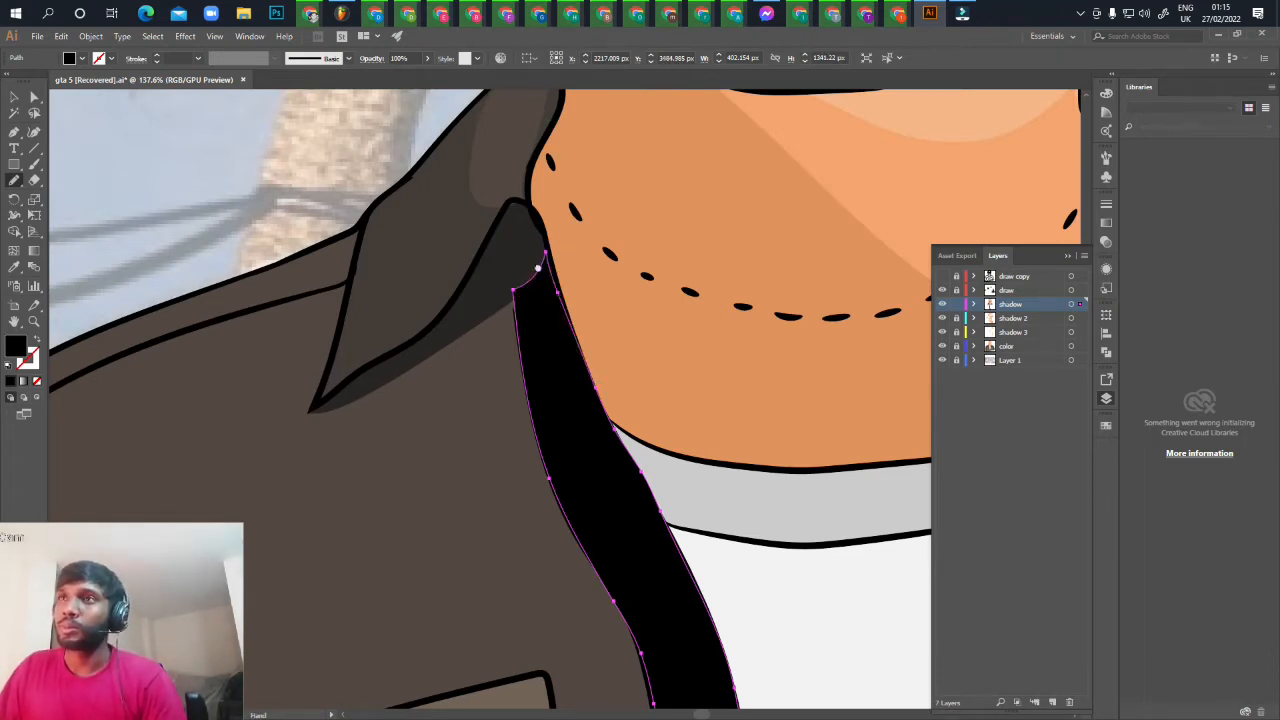
Fill the left placket shadow shape with dark brown 3F3530 and deselect it
drag(580, 336, 552, 298)
mouse_move(557, 368)
mouse_down()
mouse_move(554, 328)
mouse_move(510, 241)
mouse_up()
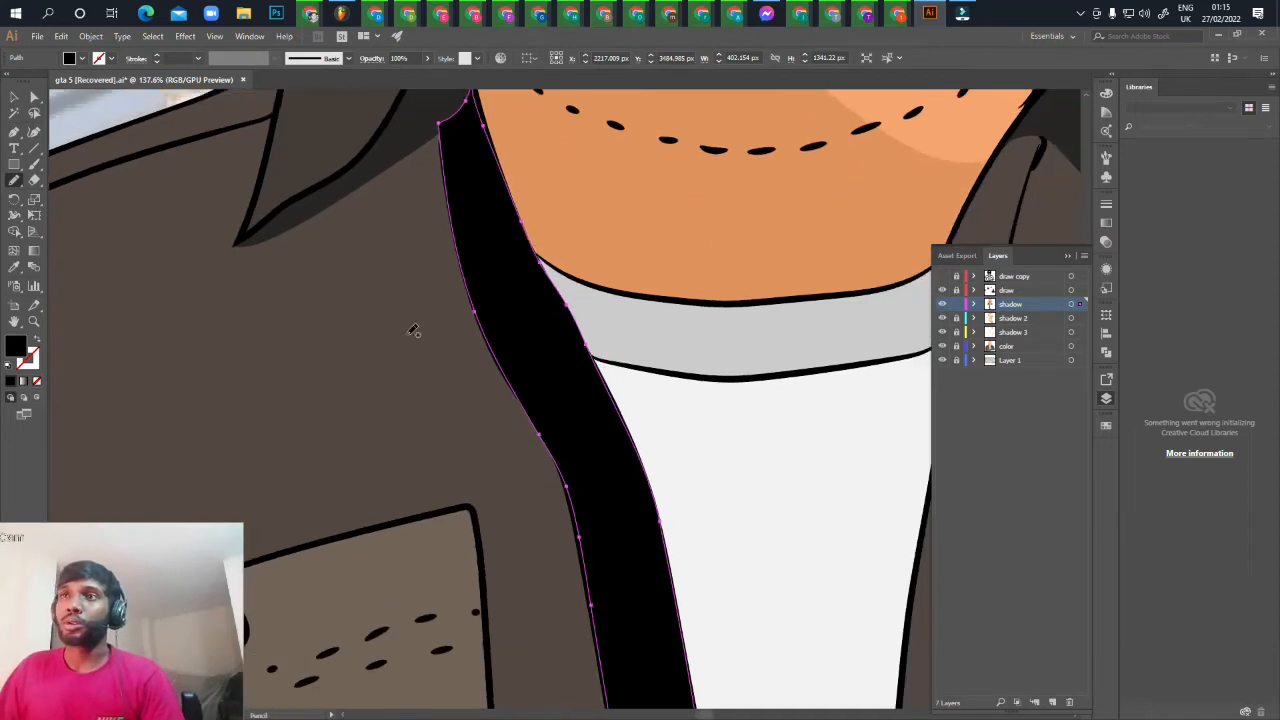
double_click(17, 347)
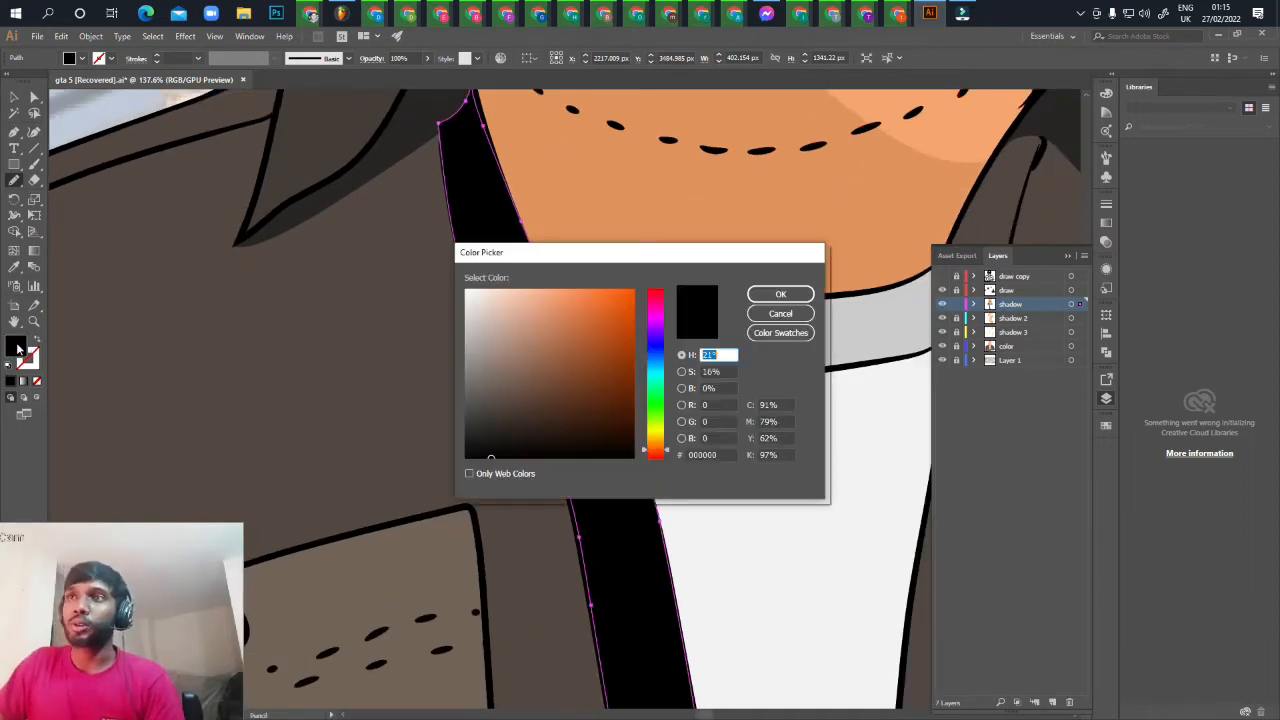
click(503, 414)
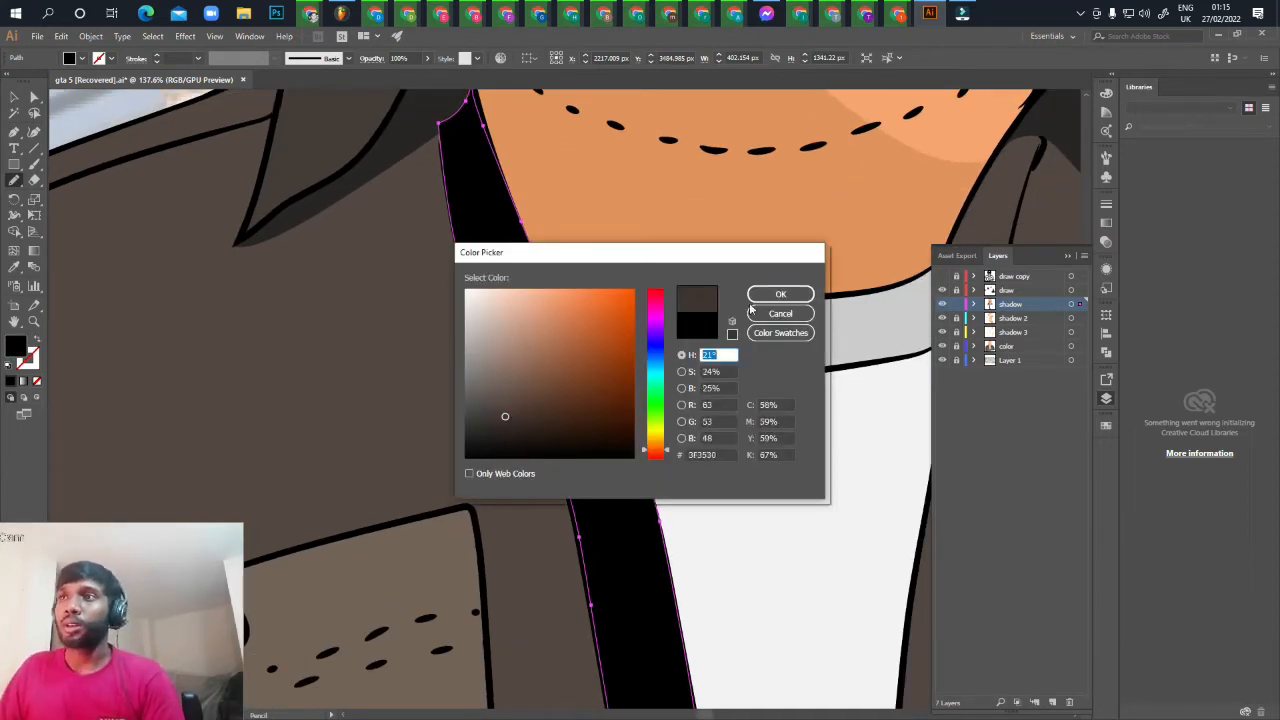
click(775, 294)
drag(535, 428, 536, 392)
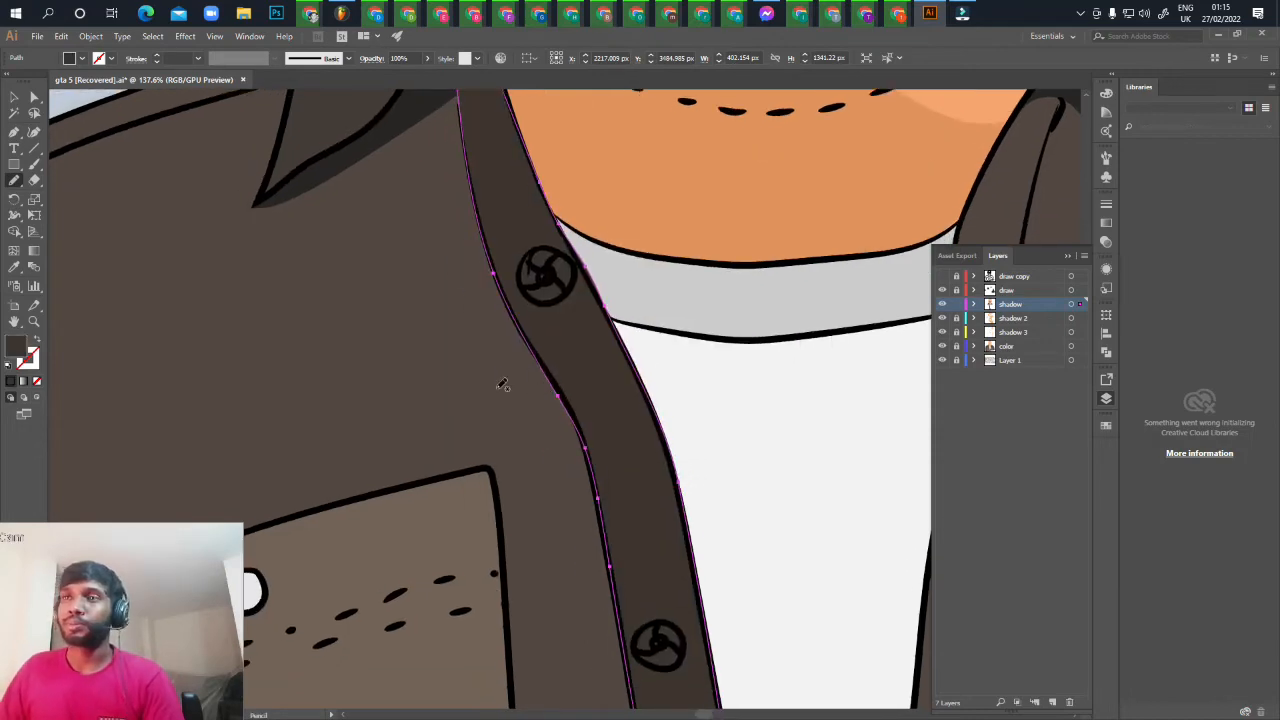
key(v)
click(518, 398)
Start a Pencil shape below the right collar flap, tracing the right placket's inner edge about 845 px down along the shirt
key(z)
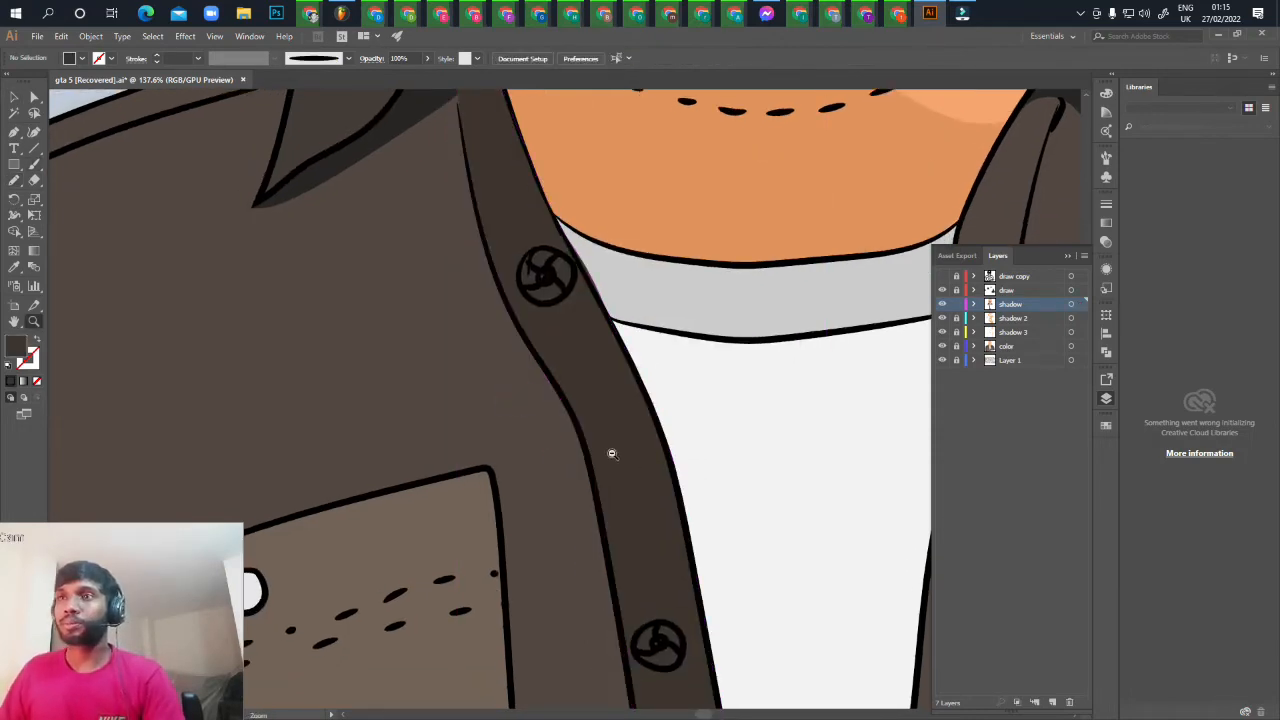
drag(688, 486, 580, 359)
drag(592, 438, 566, 442)
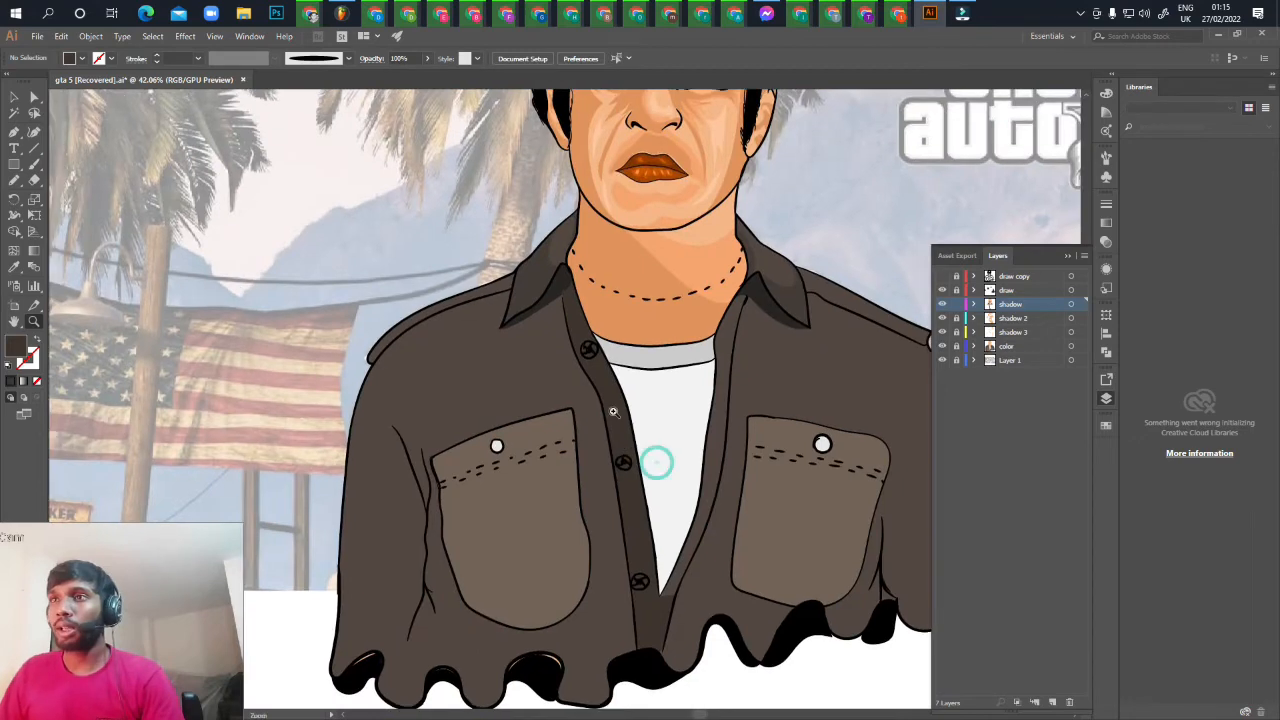
drag(700, 462, 715, 488)
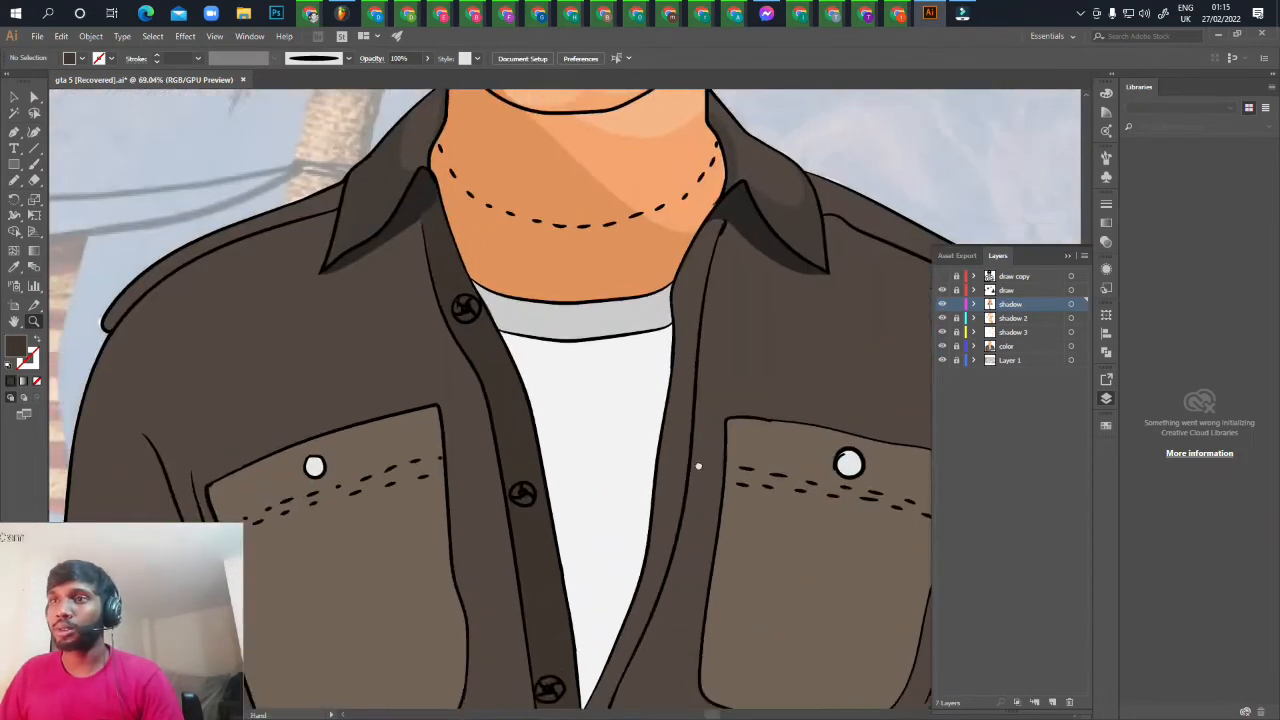
drag(702, 420, 692, 472)
drag(651, 403, 720, 450)
mouse_move(726, 385)
mouse_down()
mouse_move(680, 407)
mouse_move(740, 371)
mouse_move(723, 323)
mouse_up()
key(n)
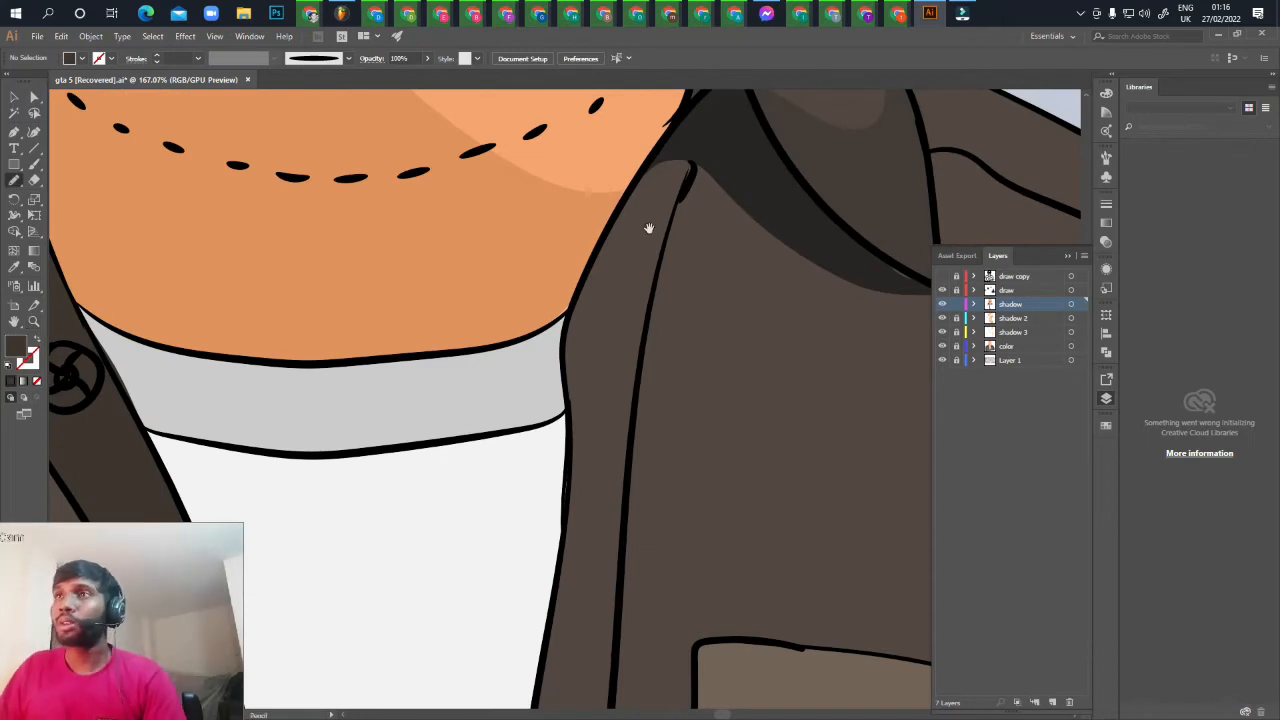
drag(648, 229, 661, 203)
mouse_move(660, 136)
mouse_down()
mouse_move(601, 245)
mouse_move(582, 350)
mouse_move(588, 415)
mouse_up()
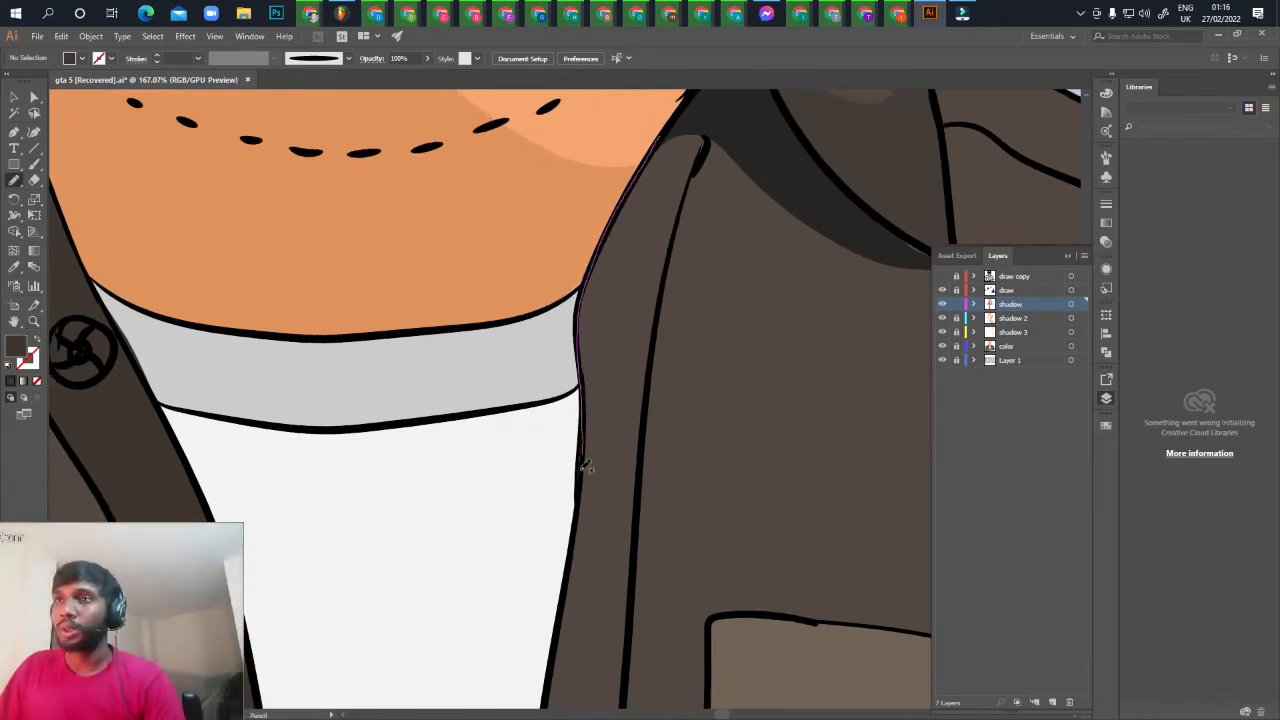
mouse_move(586, 467)
mouse_down()
mouse_move(560, 619)
mouse_move(608, 628)
mouse_move(683, 238)
mouse_move(660, 395)
mouse_up()
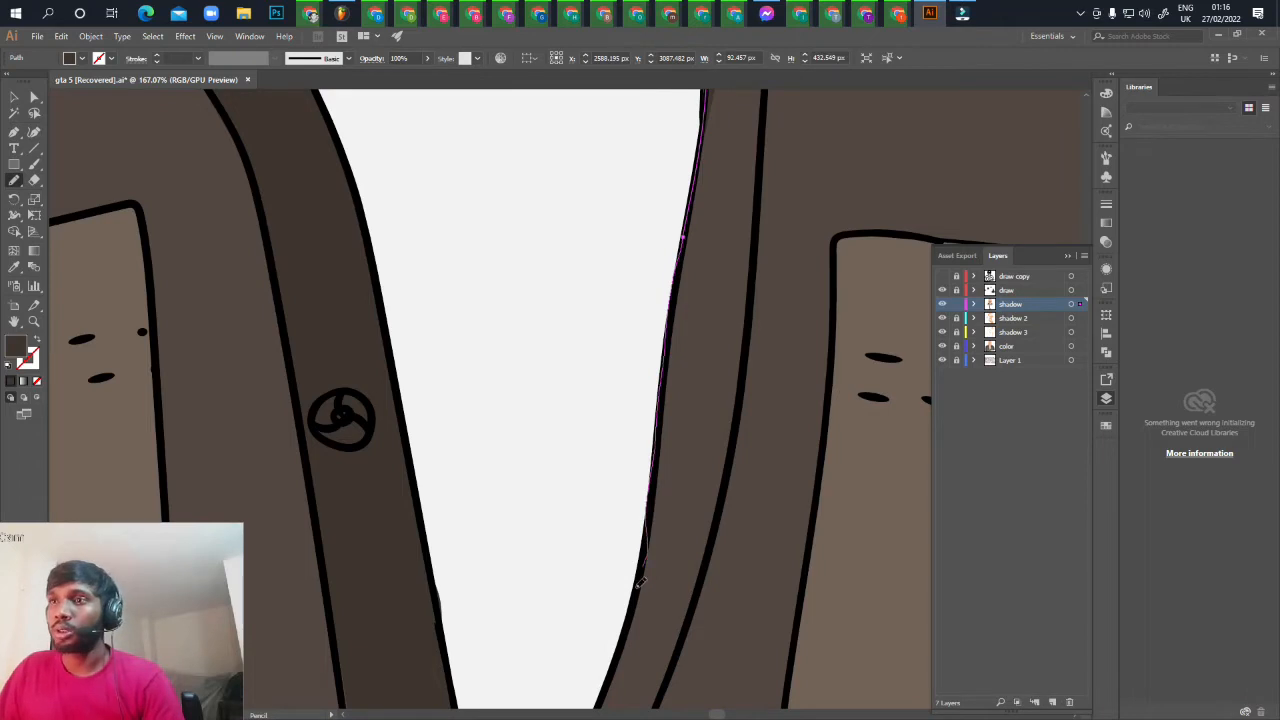
mouse_move(634, 611)
mouse_down()
mouse_move(605, 694)
mouse_move(745, 351)
mouse_move(711, 435)
mouse_up()
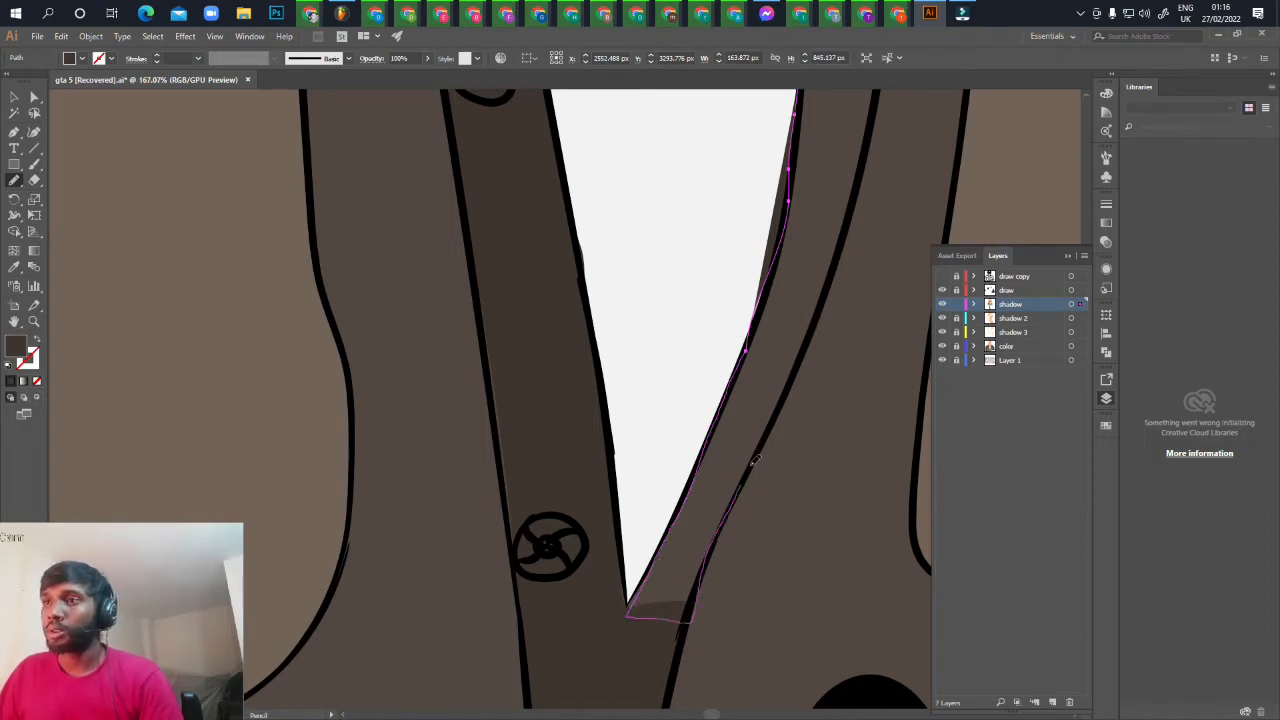
Trace the right placket's outer line back up, close the shape below the collar at about 314 by 1094 px, and deselect it
drag(755, 460, 803, 362)
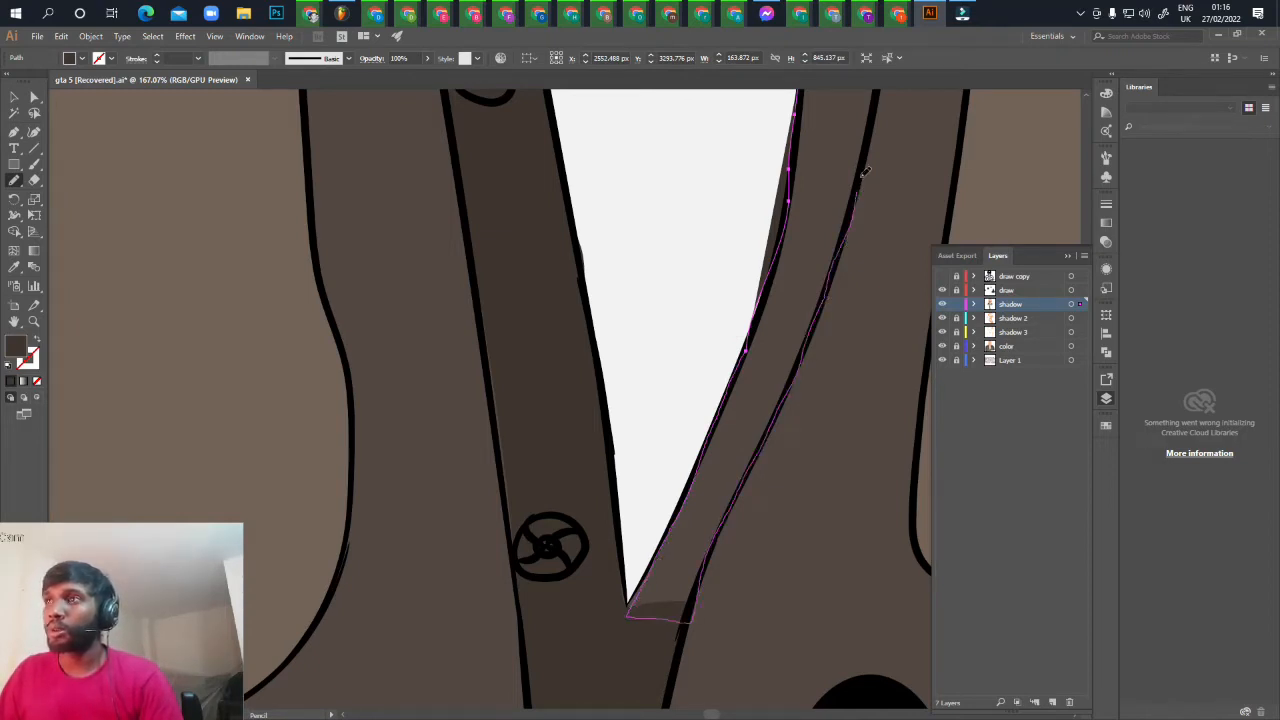
mouse_move(862, 176)
mouse_down()
mouse_move(780, 451)
mouse_move(750, 456)
mouse_move(743, 342)
mouse_up()
mouse_move(750, 245)
mouse_down()
mouse_move(735, 401)
mouse_move(738, 231)
mouse_up()
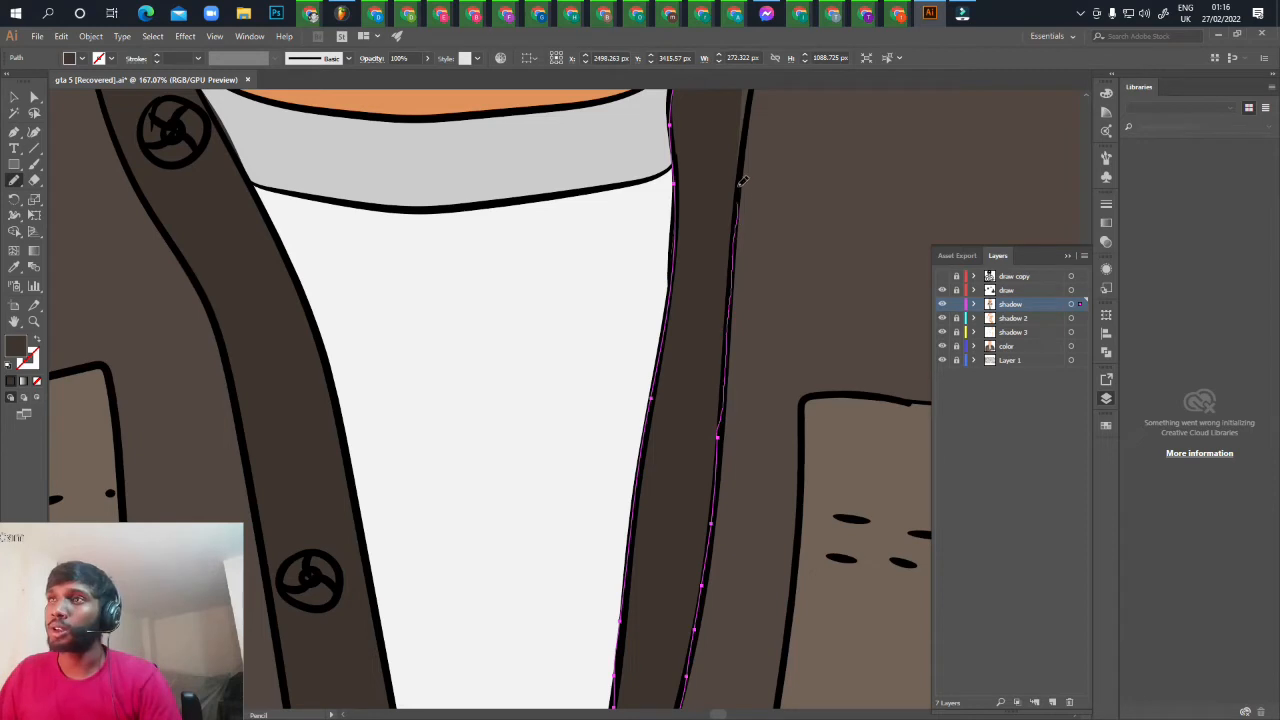
drag(743, 180, 742, 152)
scroll(780, 145, up, 5)
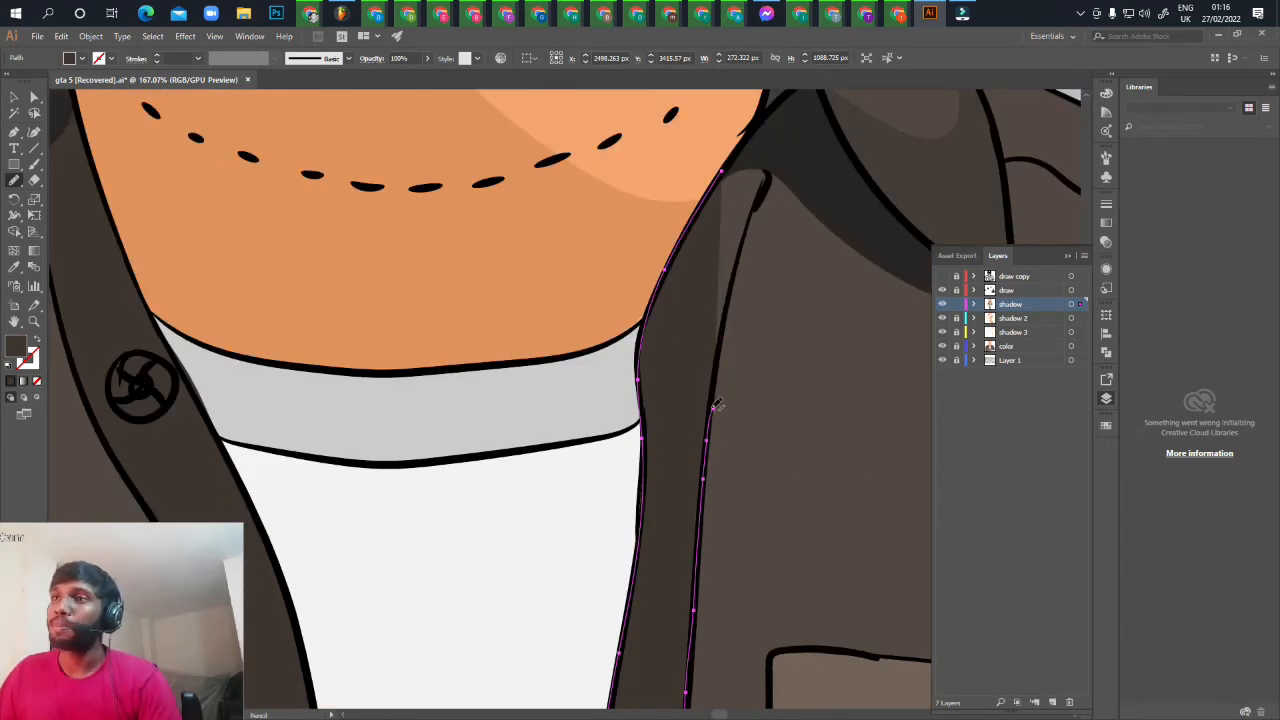
drag(716, 404, 732, 302)
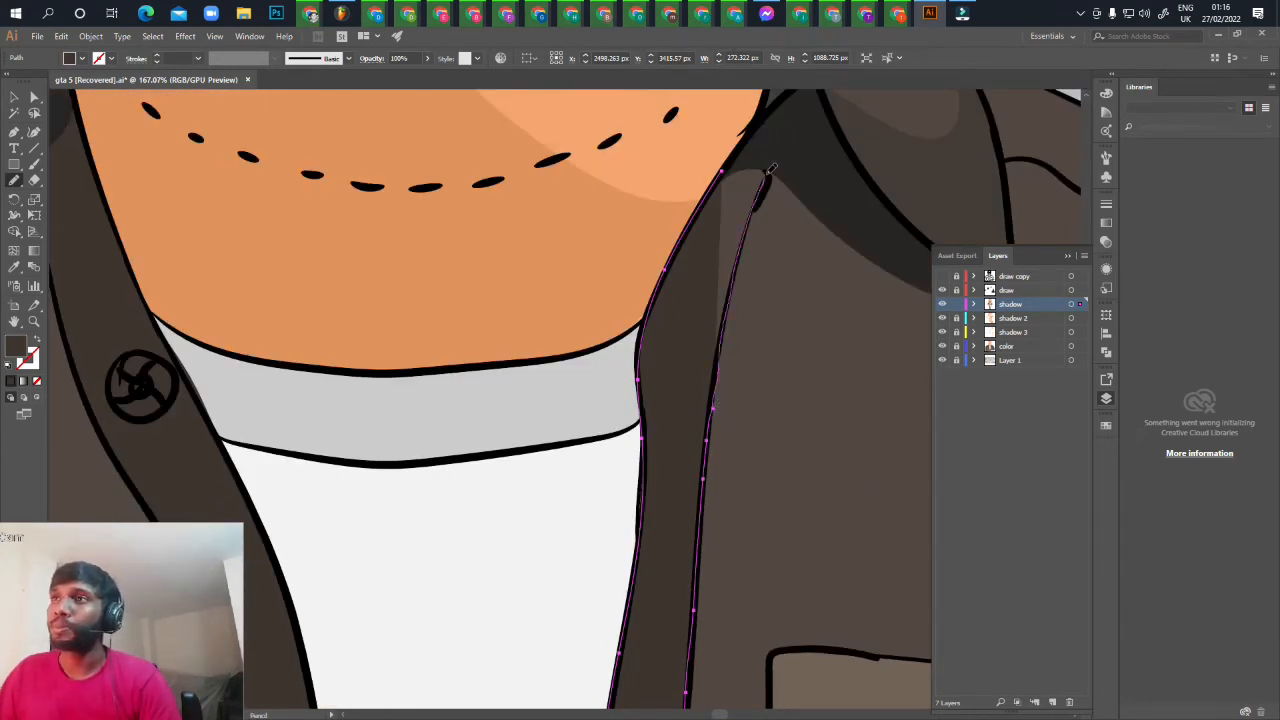
drag(730, 169, 722, 172)
mouse_move(731, 410)
mouse_down()
mouse_move(751, 301)
mouse_move(771, 316)
mouse_up()
mouse_move(676, 501)
mouse_down()
mouse_move(738, 342)
mouse_move(775, 369)
mouse_move(677, 389)
mouse_move(670, 369)
mouse_move(700, 384)
mouse_move(703, 409)
mouse_up()
key(z)
drag(752, 369, 731, 333)
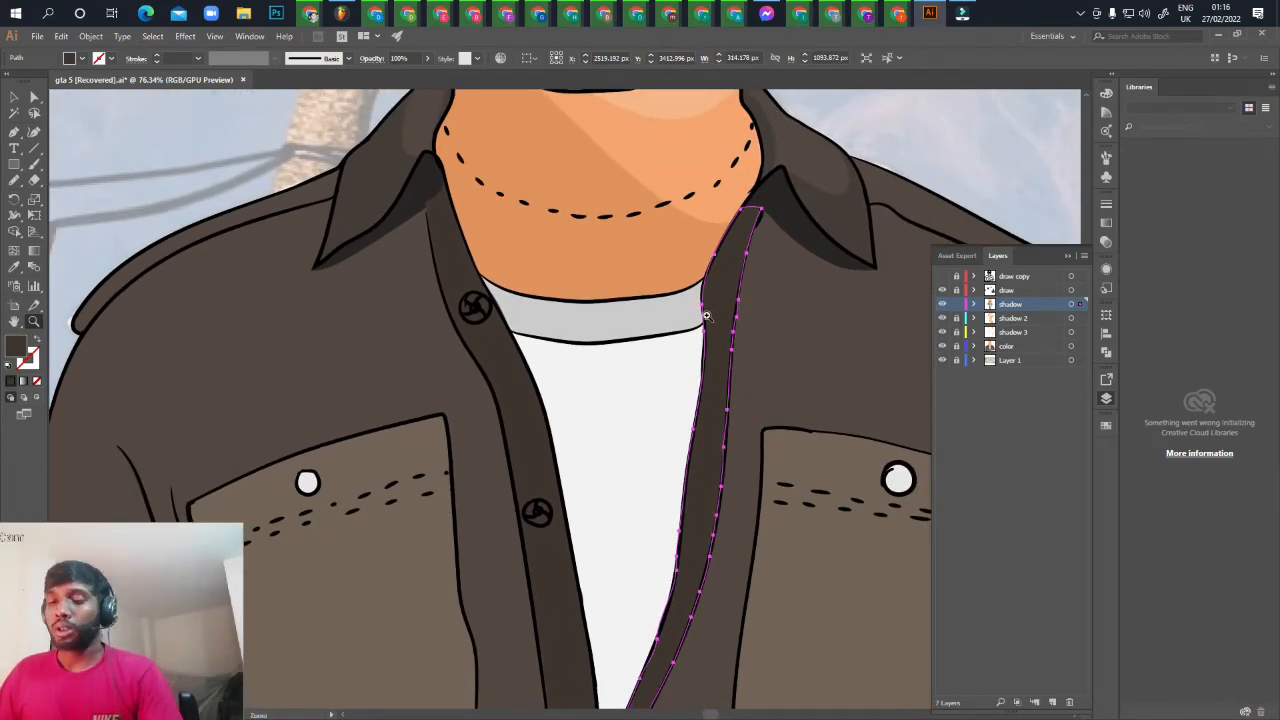
key(v)
click(811, 326)
Examine both shaded plackets and the white shirt between them
key(z)
drag(814, 343, 672, 357)
drag(758, 402, 745, 438)
drag(716, 416, 757, 466)
drag(596, 436, 709, 466)
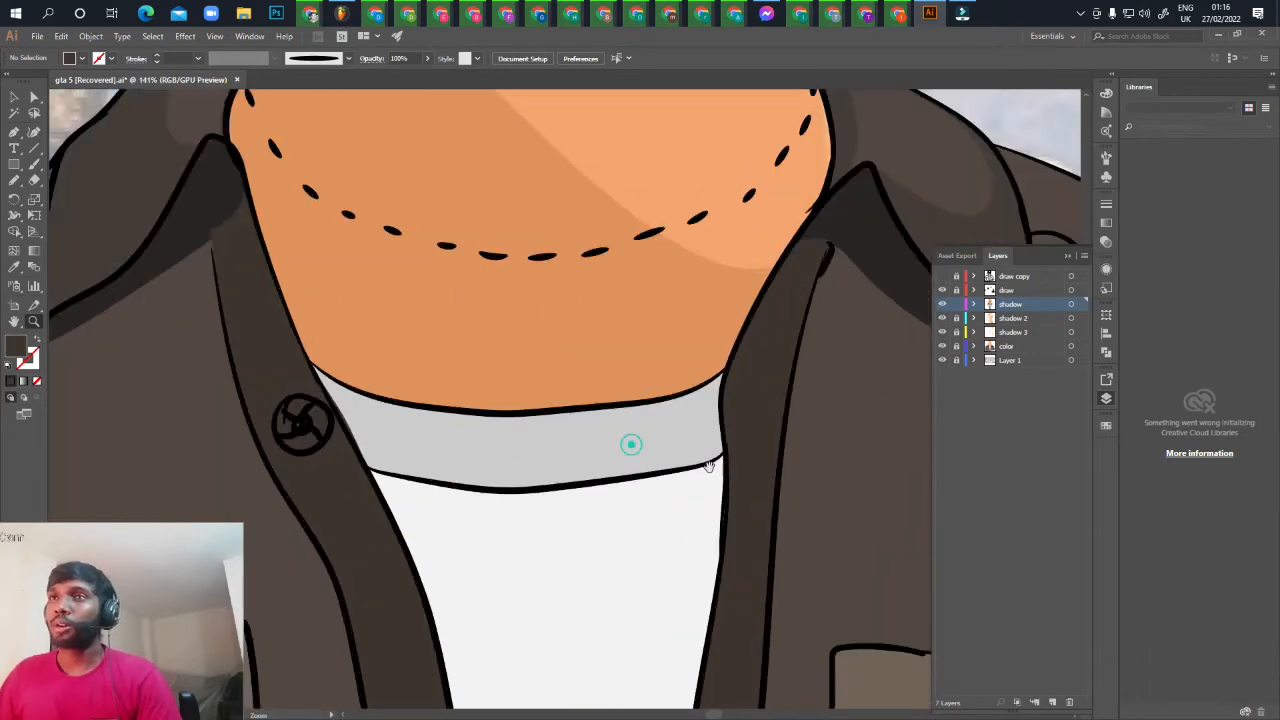
drag(654, 583, 731, 399)
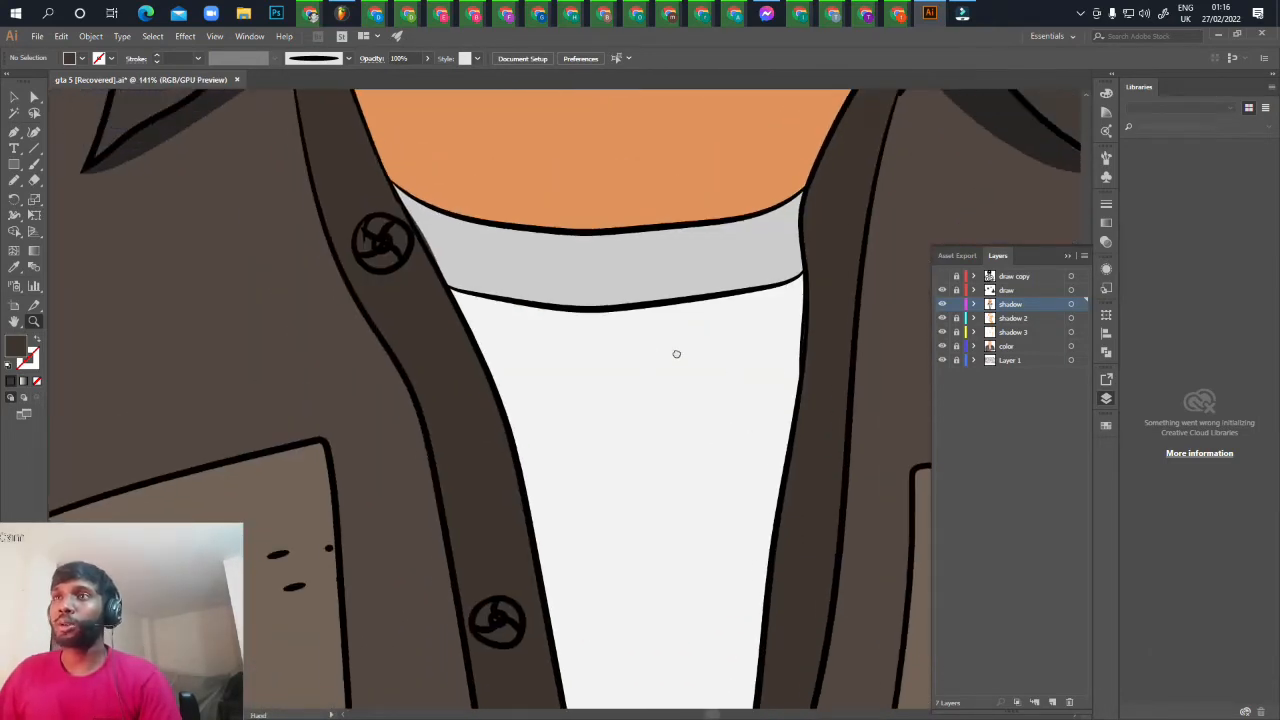
drag(660, 370, 681, 353)
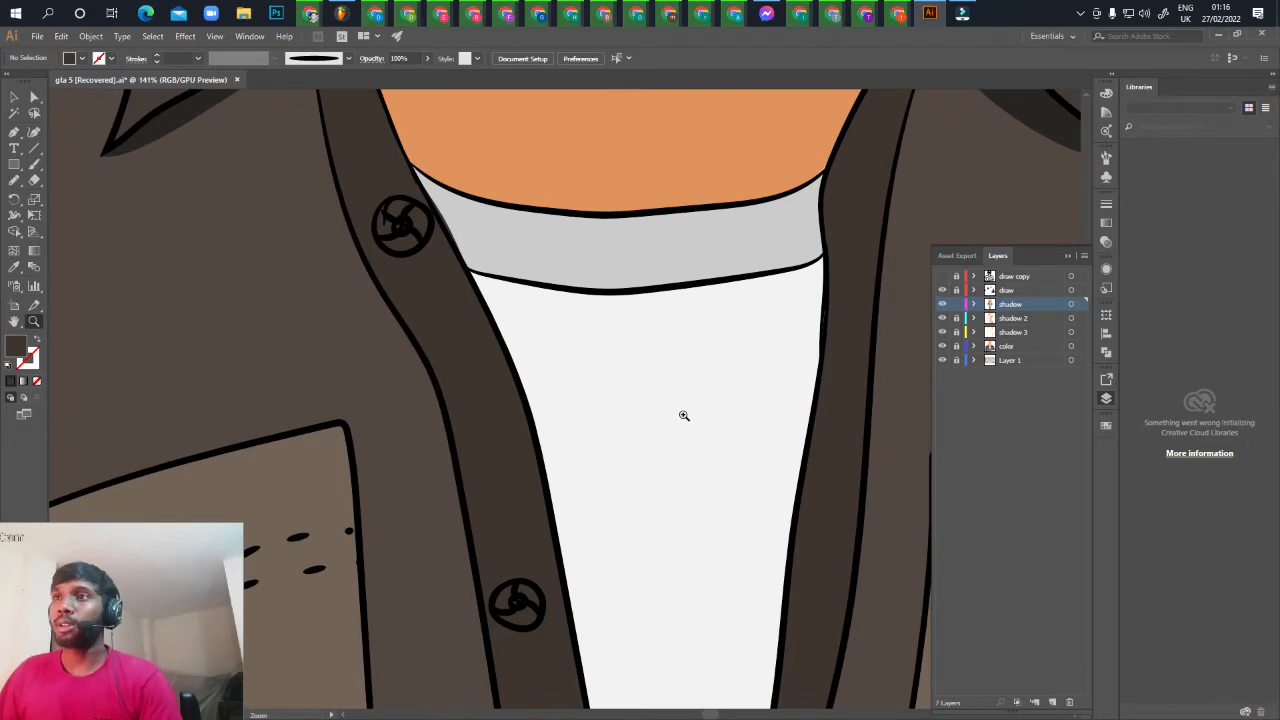
drag(684, 415, 664, 368)
drag(728, 437, 676, 427)
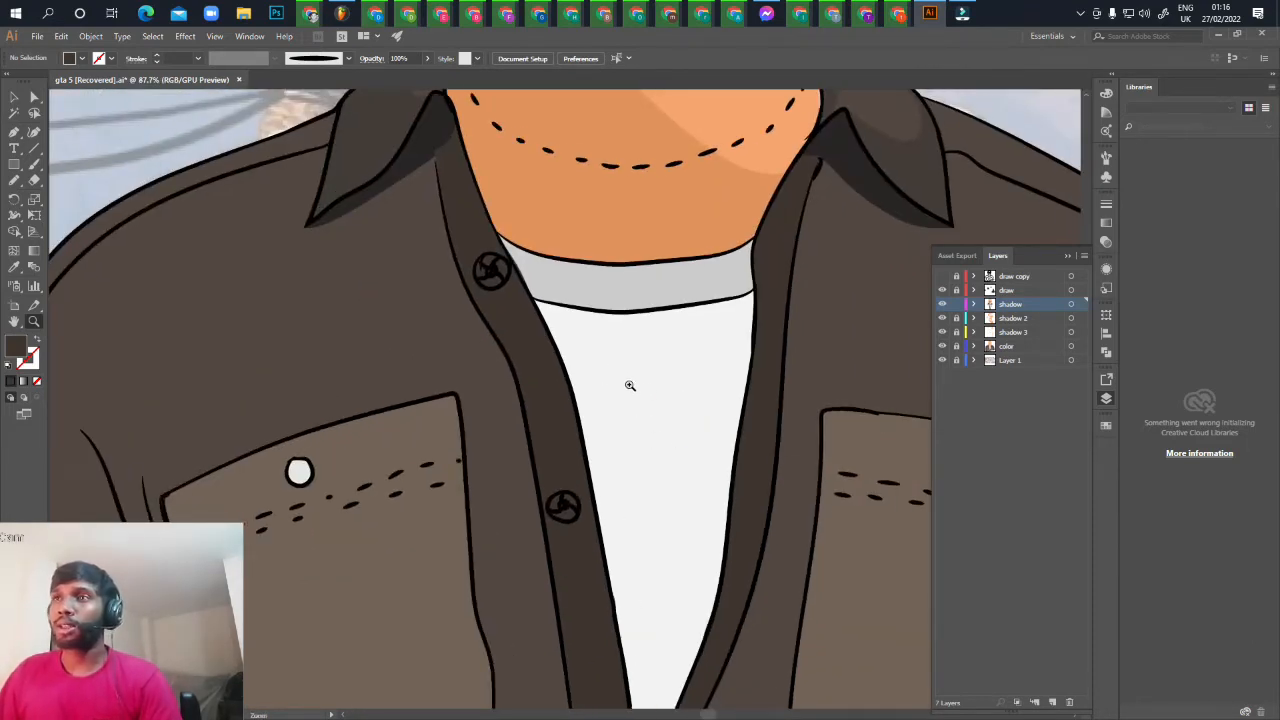
drag(630, 385, 660, 389)
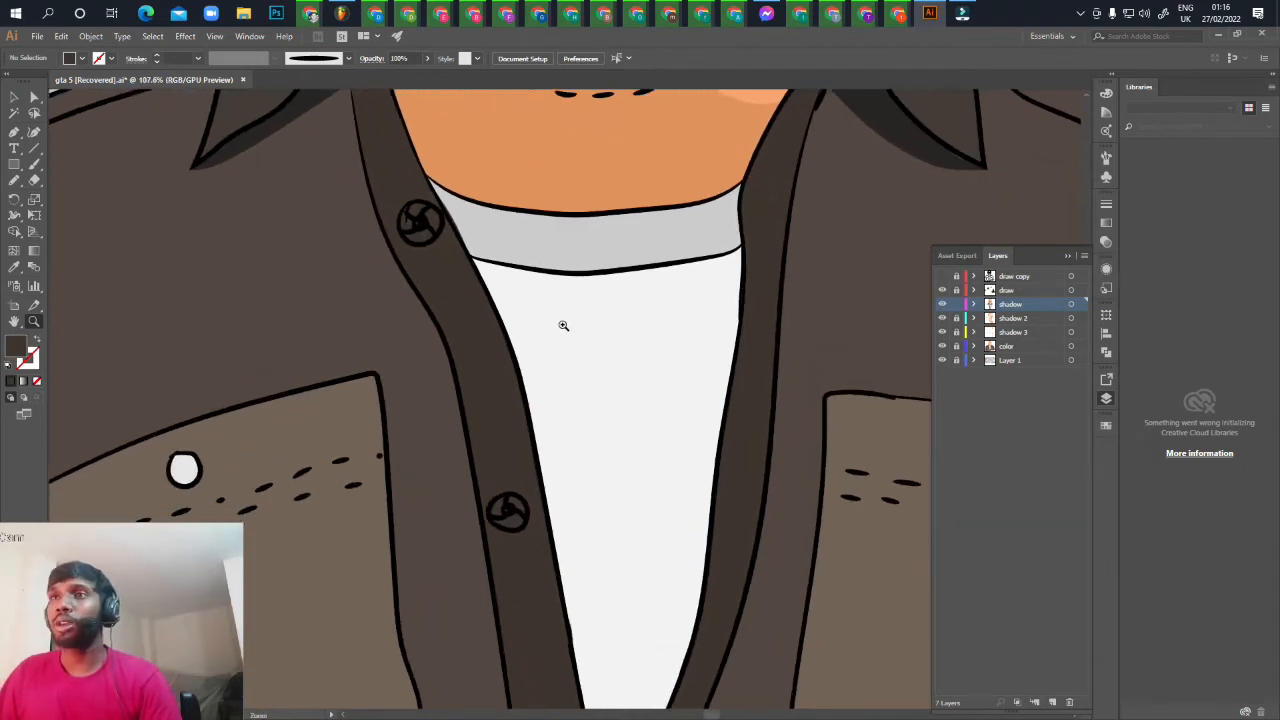
Draw a curved Pencil fold shape across the white shirt from the neckband's left end, about 269 by 392 px
key(n)
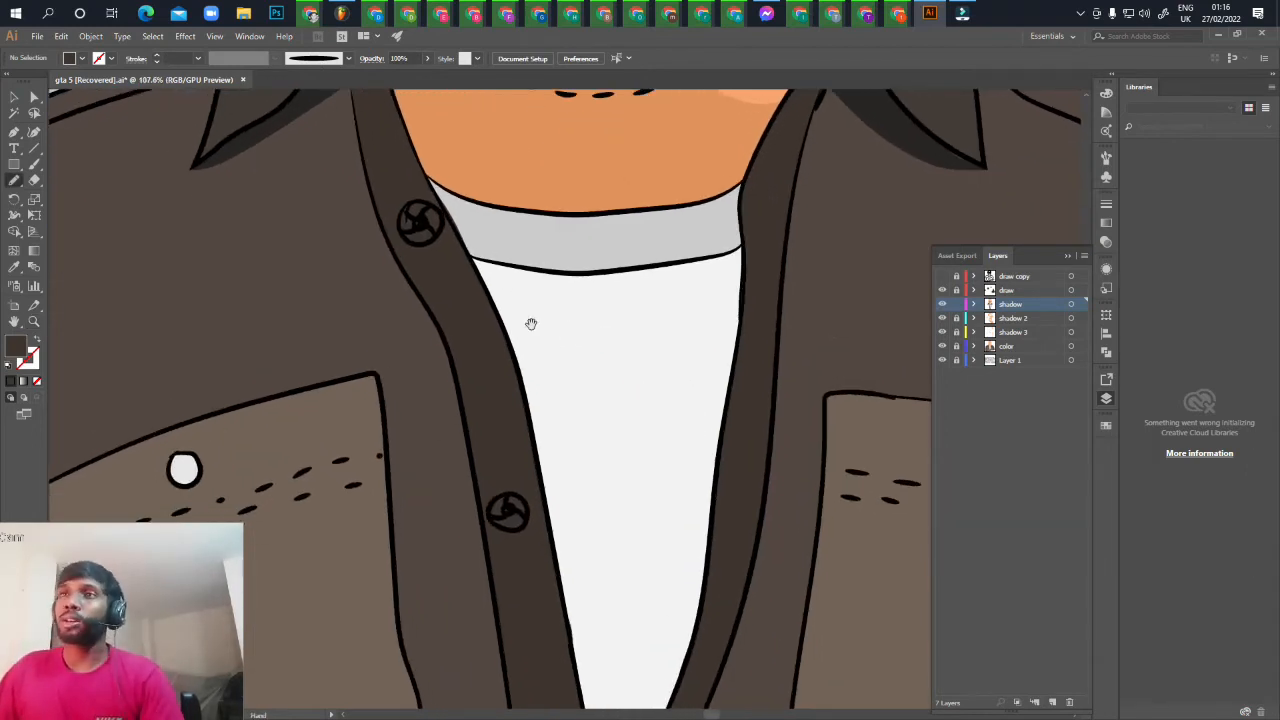
drag(531, 323, 519, 298)
drag(463, 234, 524, 309)
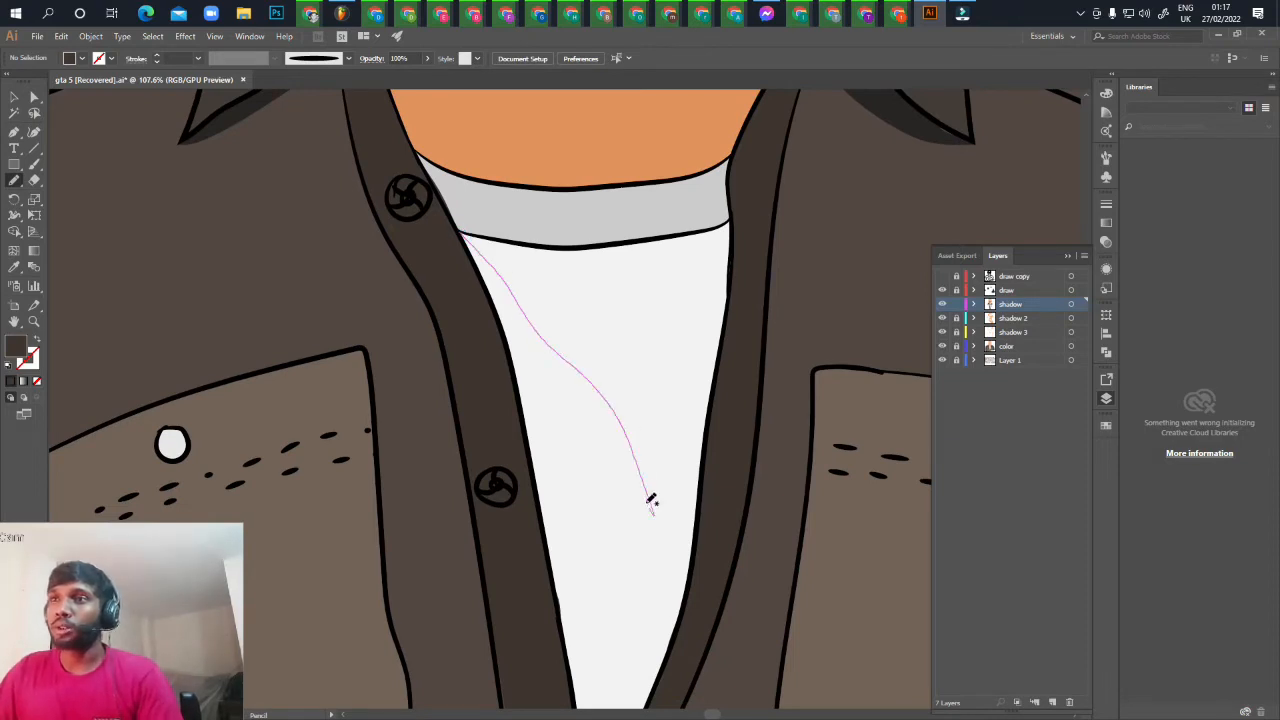
mouse_move(650, 500)
mouse_down()
mouse_move(606, 429)
mouse_move(524, 360)
mouse_up()
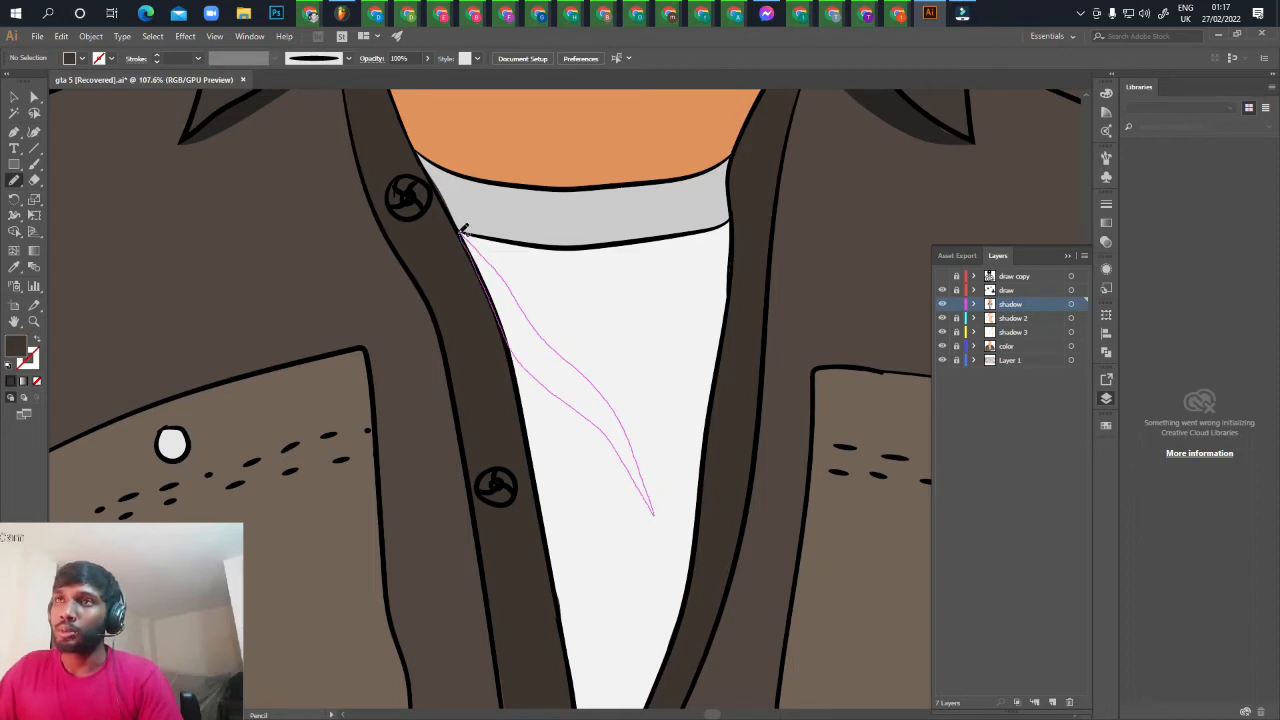
drag(461, 232, 461, 232)
Sample the shirt's white for the fold shape and change its fill to light grey CCCBCA
key(i)
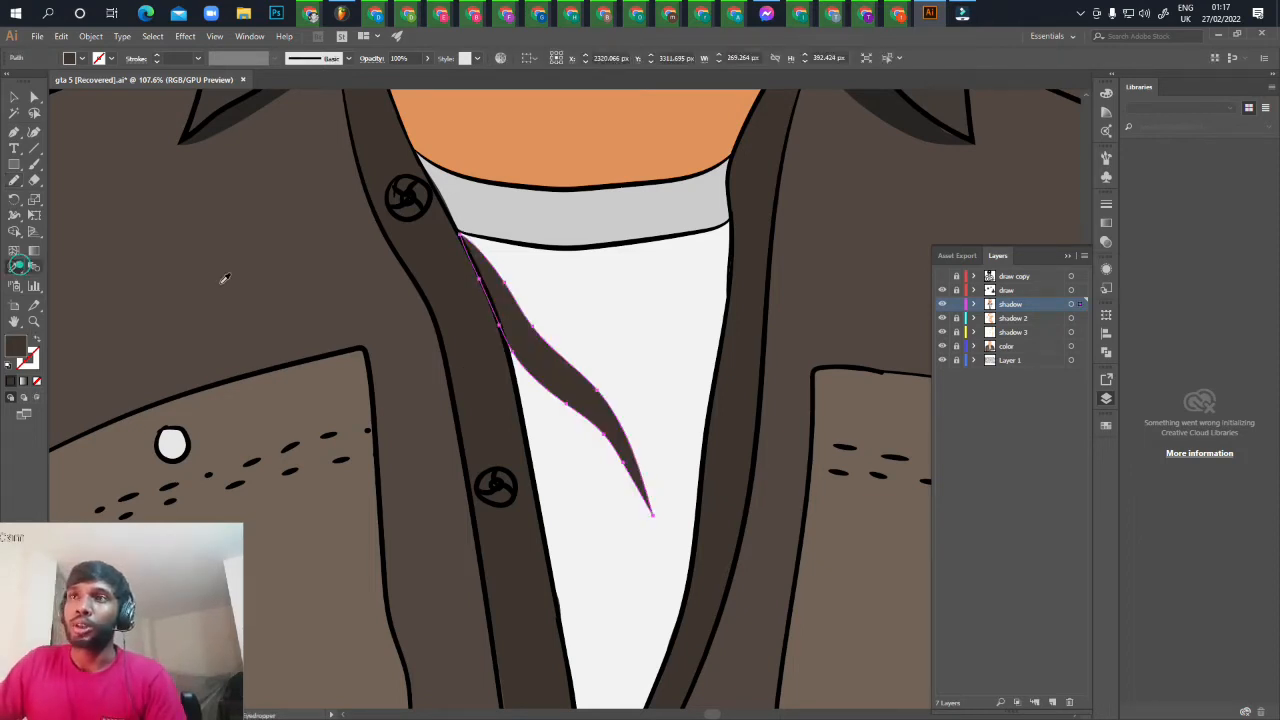
click(580, 277)
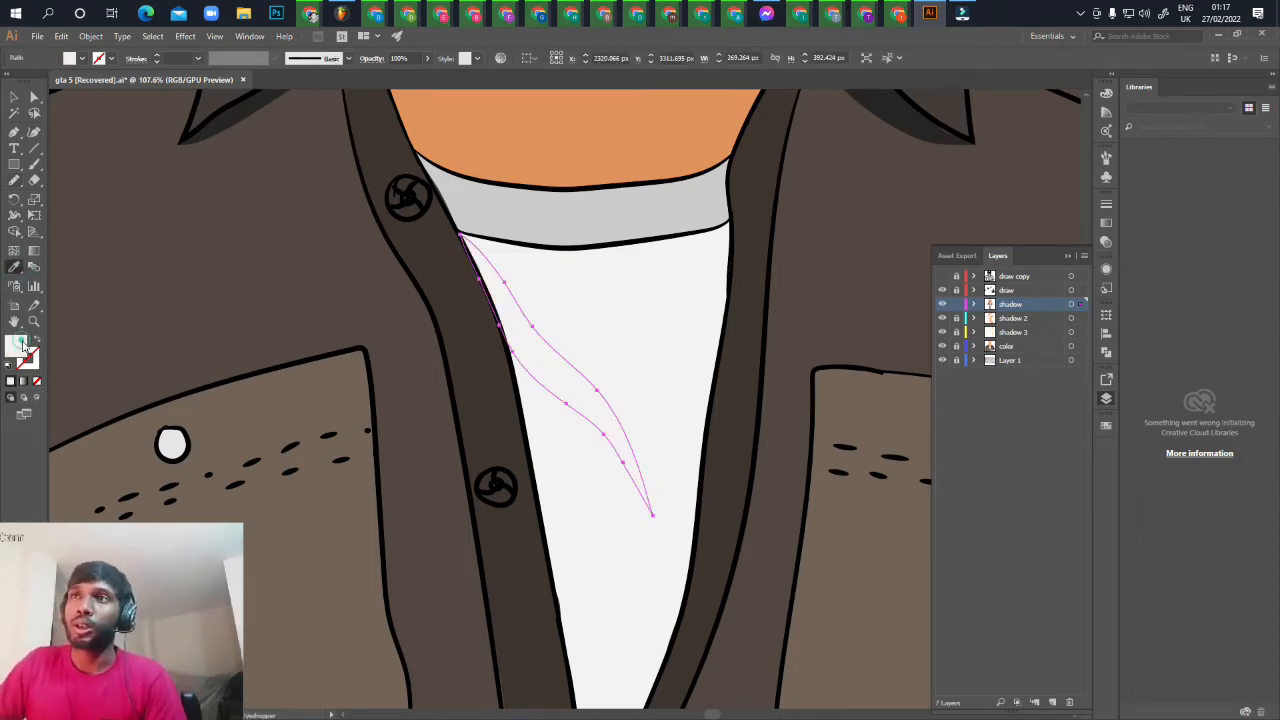
double_click(20, 342)
click(467, 323)
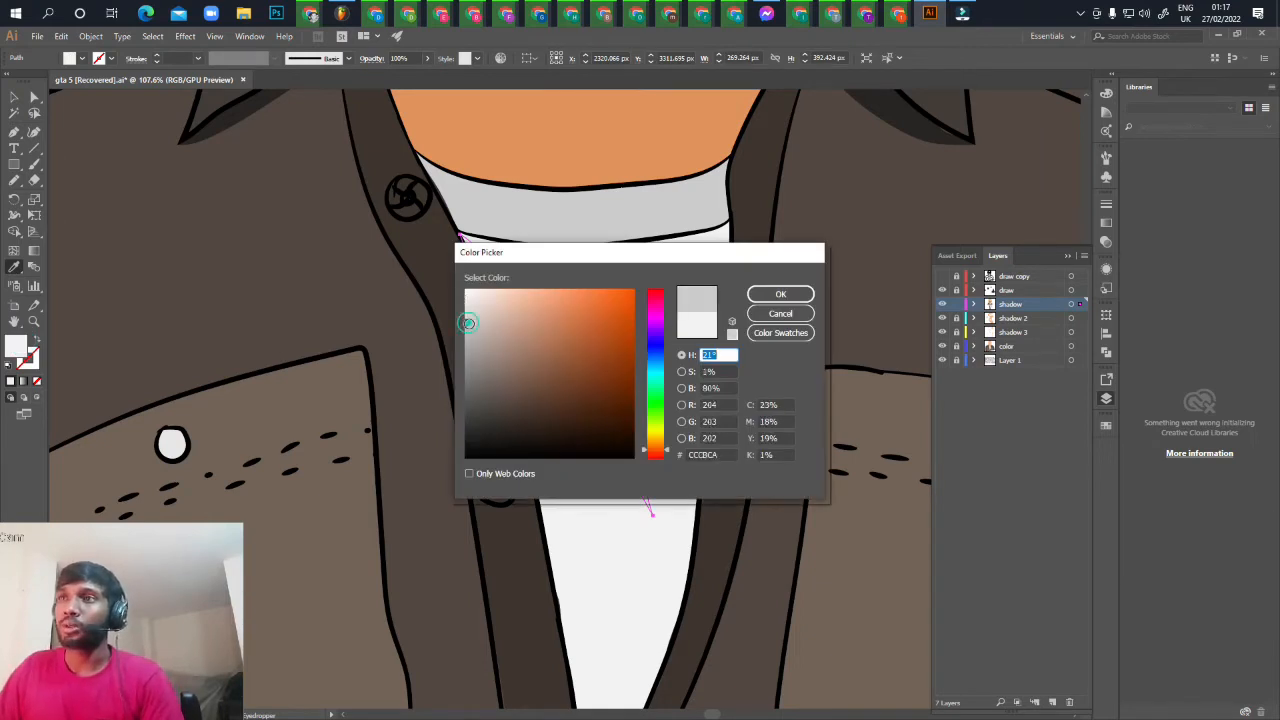
click(766, 295)
Draw a second grey Pencil fold from the left placket's middle button down to the right placket, about 167 by 451 px
drag(577, 399, 569, 365)
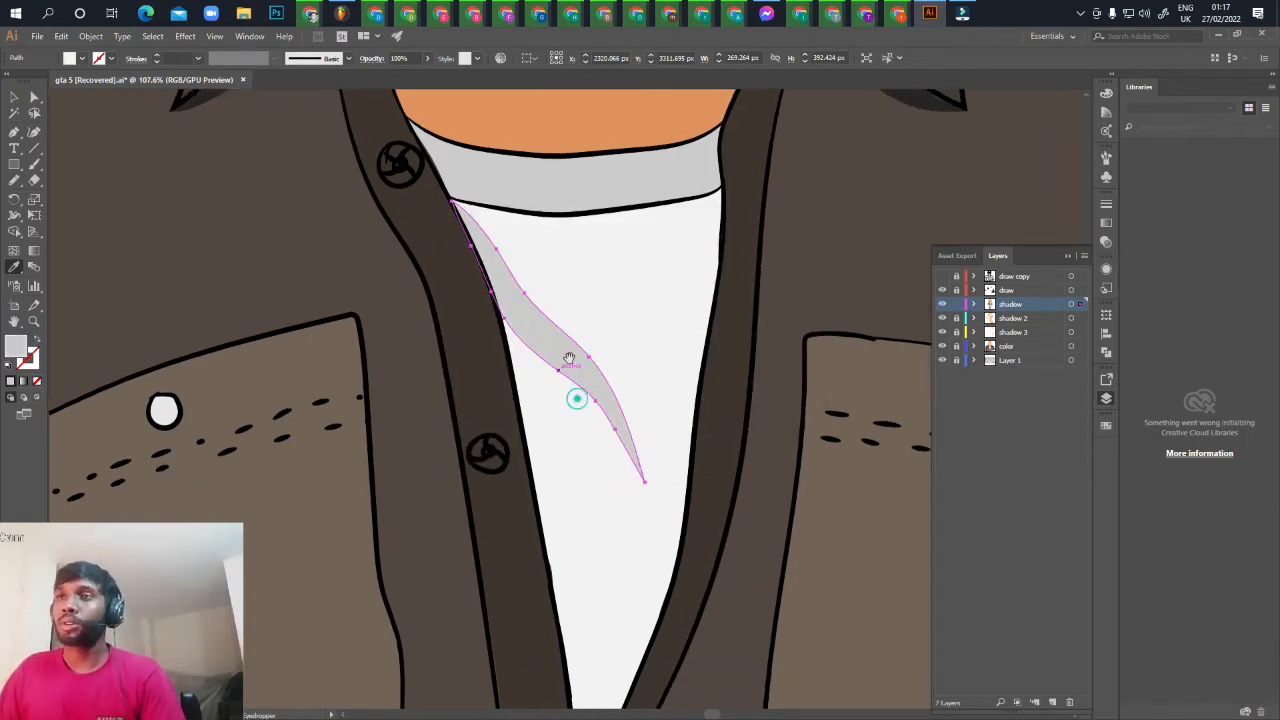
key(n)
drag(668, 354, 660, 349)
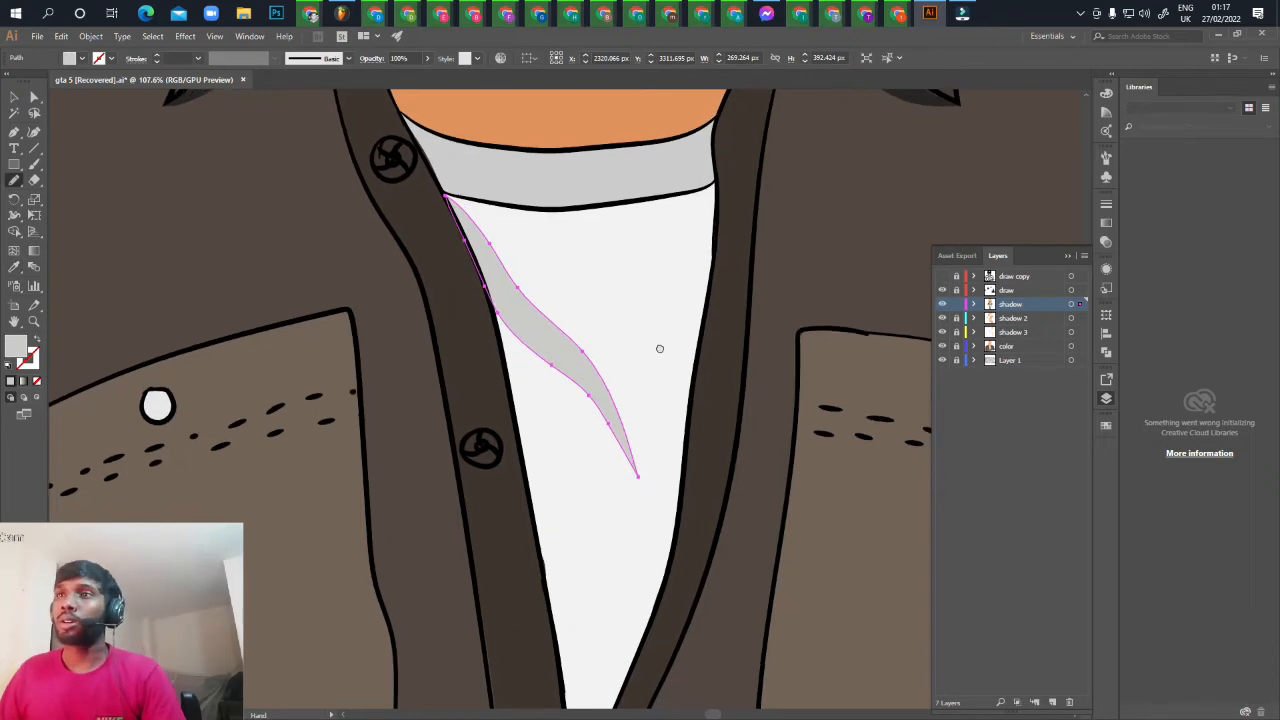
mouse_move(678, 472)
mouse_down()
mouse_move(672, 412)
mouse_move(622, 422)
mouse_up()
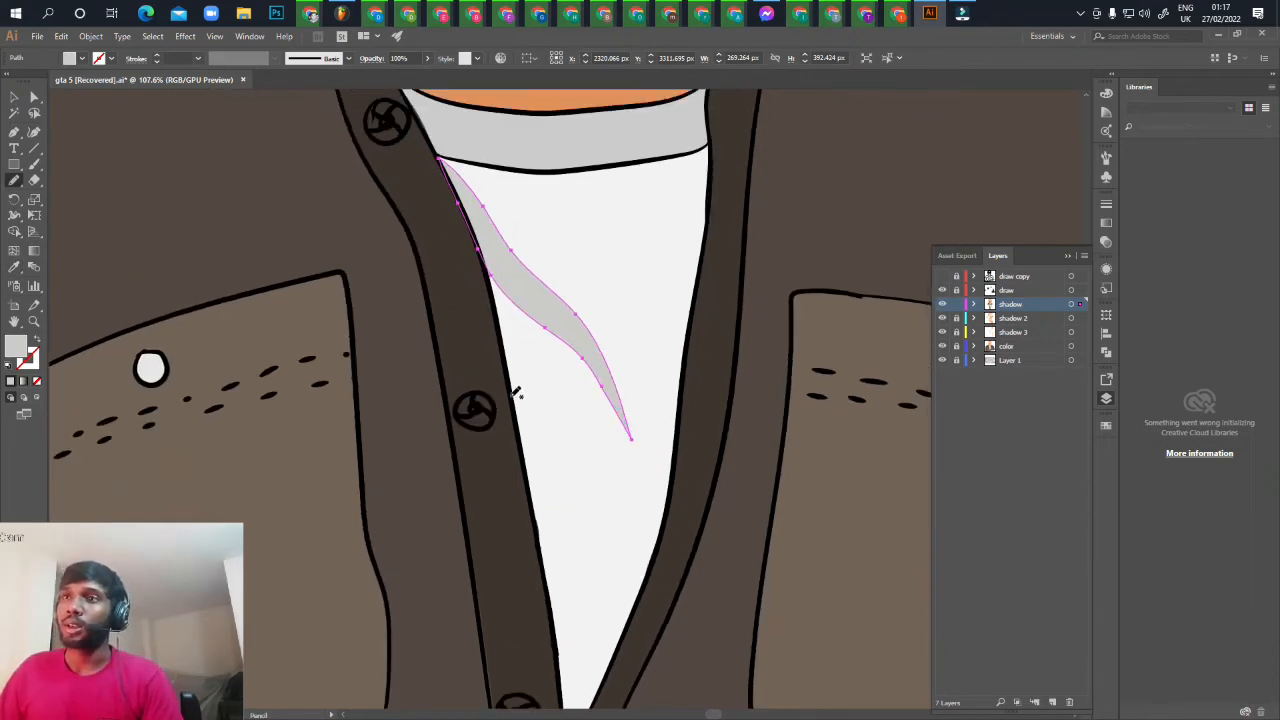
mouse_move(515, 396)
mouse_down()
mouse_move(543, 423)
mouse_move(583, 511)
mouse_move(605, 617)
mouse_up()
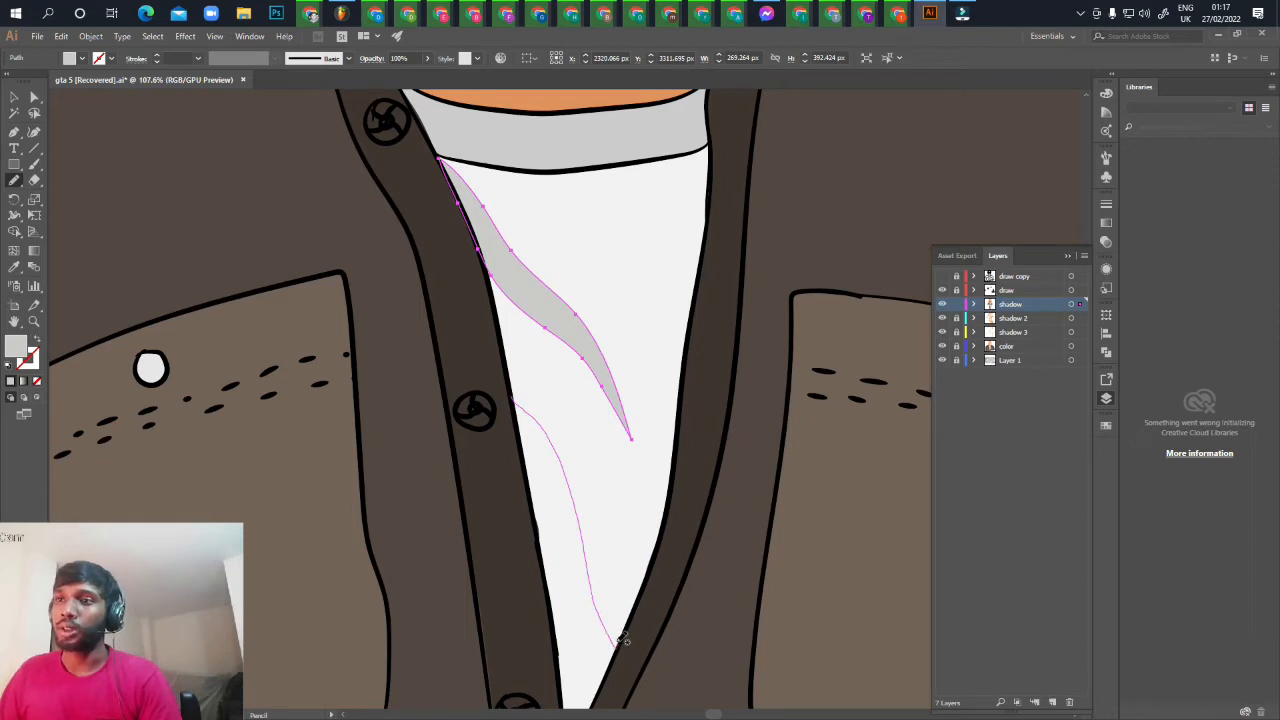
drag(598, 561, 593, 501)
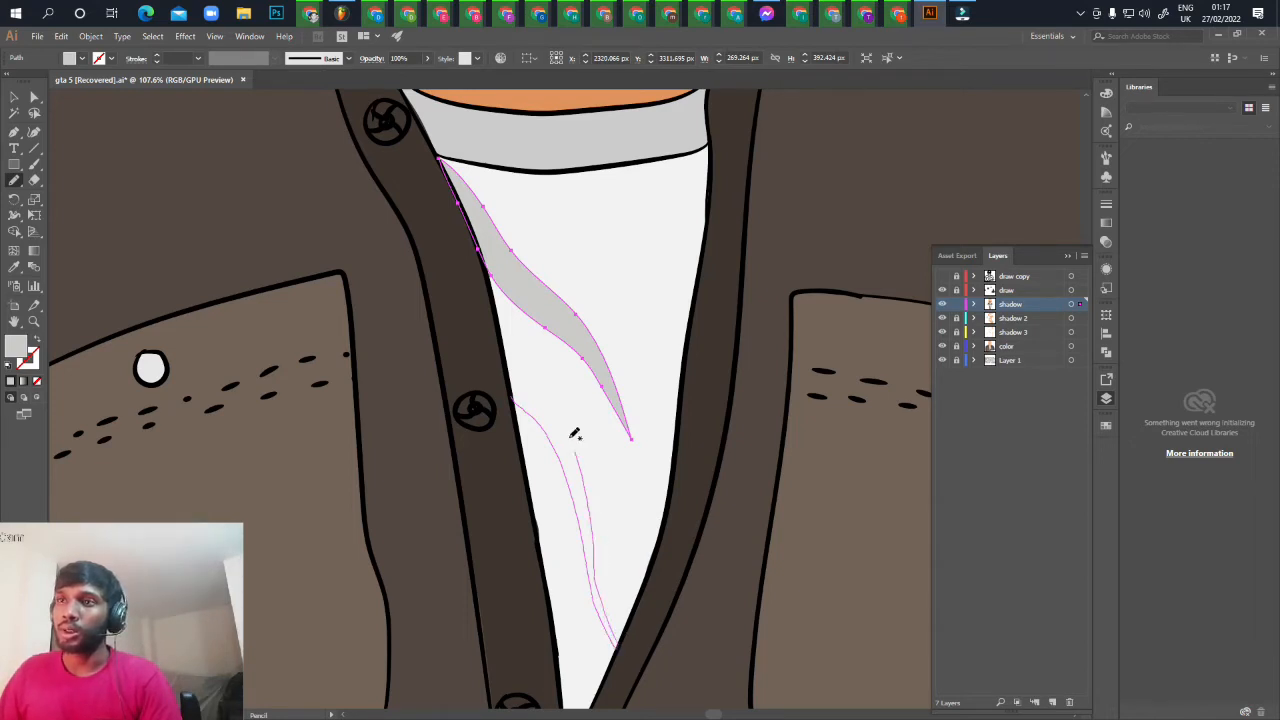
mouse_move(575, 433)
mouse_down()
mouse_move(500, 326)
mouse_move(513, 398)
mouse_up()
Draw a small grey Pencil fold on the shirt's upper right edge, pointing inward, about 100 by 197 px
key(space)
mouse_move(643, 455)
mouse_down()
mouse_move(614, 491)
mouse_move(627, 485)
mouse_up()
drag(664, 341, 630, 422)
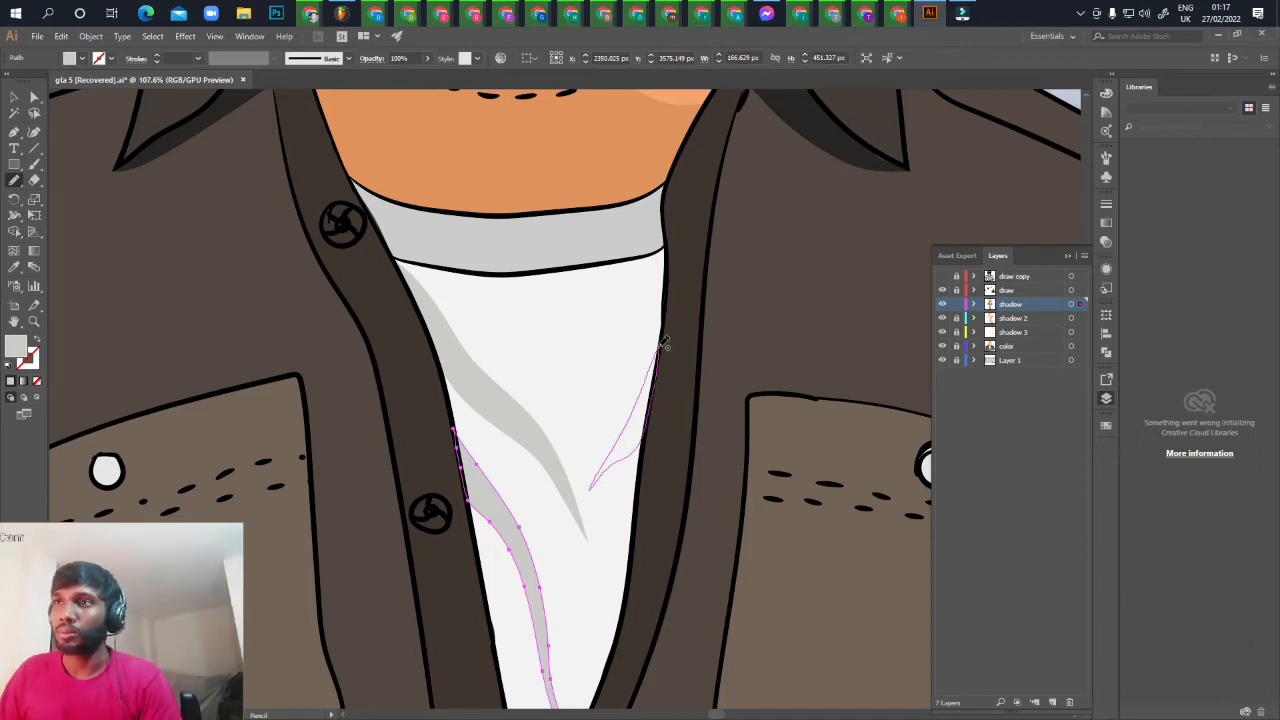
drag(660, 346, 660, 345)
Add another grey Pencil fold lower on the shirt's right edge, about 53 by 160 px
drag(594, 631, 648, 437)
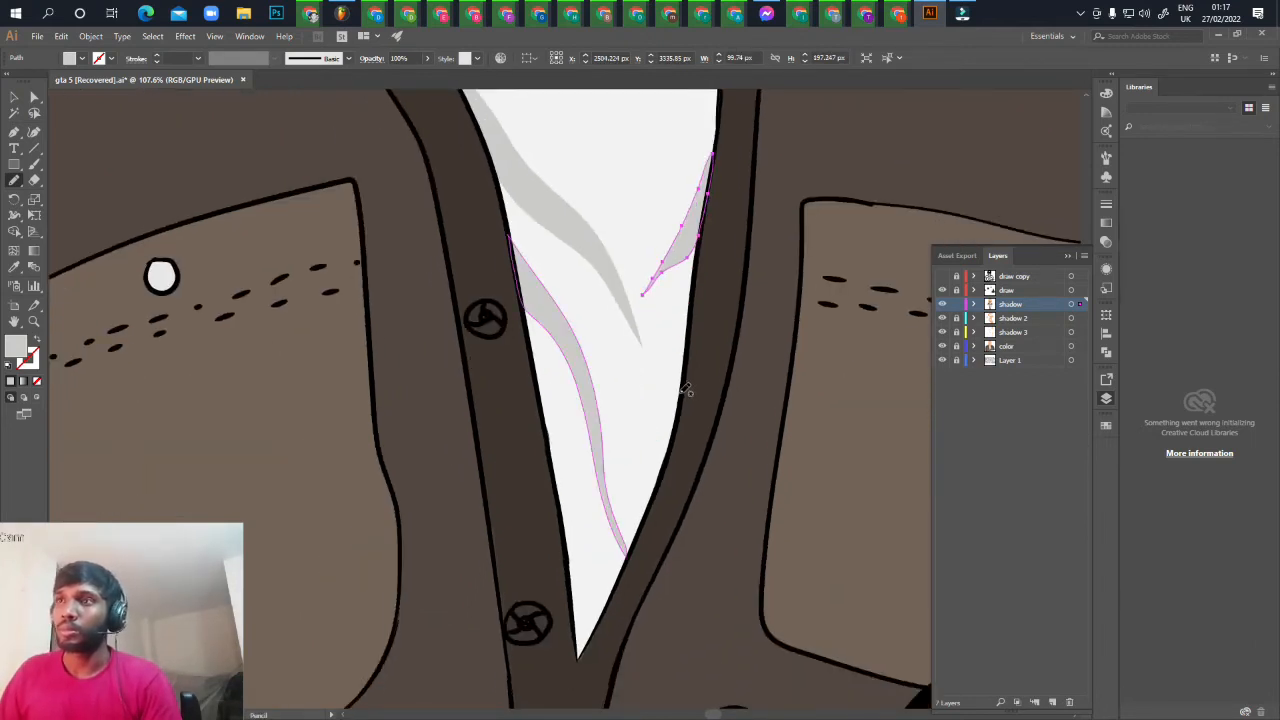
mouse_move(680, 386)
mouse_down()
mouse_move(651, 455)
mouse_move(675, 427)
mouse_move(681, 387)
mouse_up()
mouse_move(706, 475)
mouse_down()
mouse_move(708, 500)
mouse_move(540, 443)
mouse_up()
key(z)
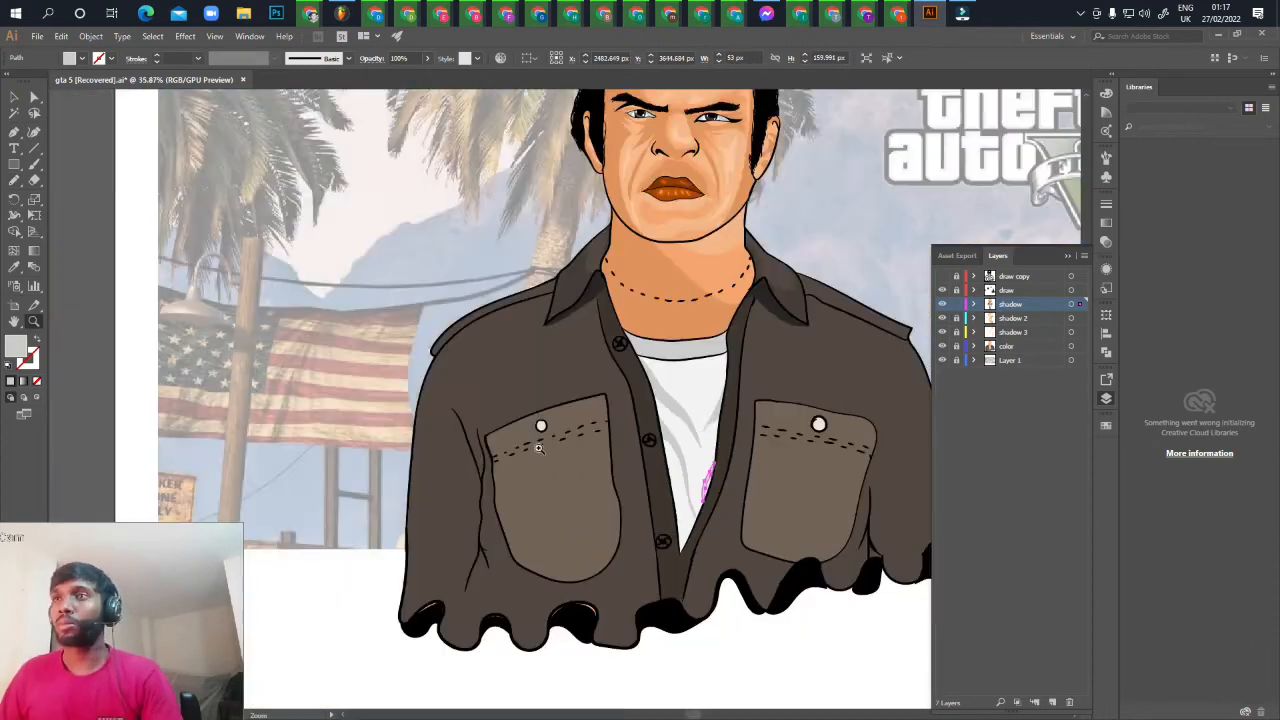
Sample the jacket's dark brown shadow colour and draw a Pencil shadow from the right collar tip down toward the pocket, about 305 by 466 px
key(v)
click(469, 257)
drag(831, 364, 769, 370)
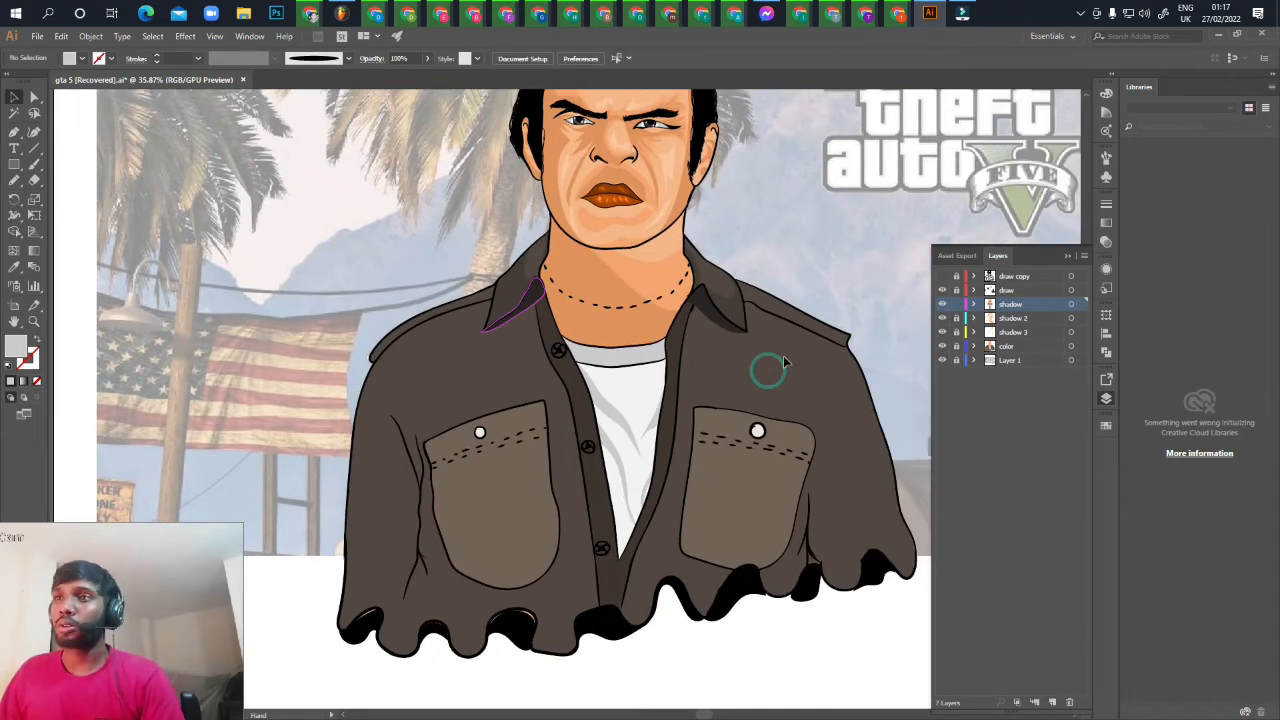
drag(730, 410, 900, 425)
key(z)
mouse_move(775, 467)
mouse_down()
mouse_move(716, 455)
mouse_move(702, 483)
mouse_up()
key(n)
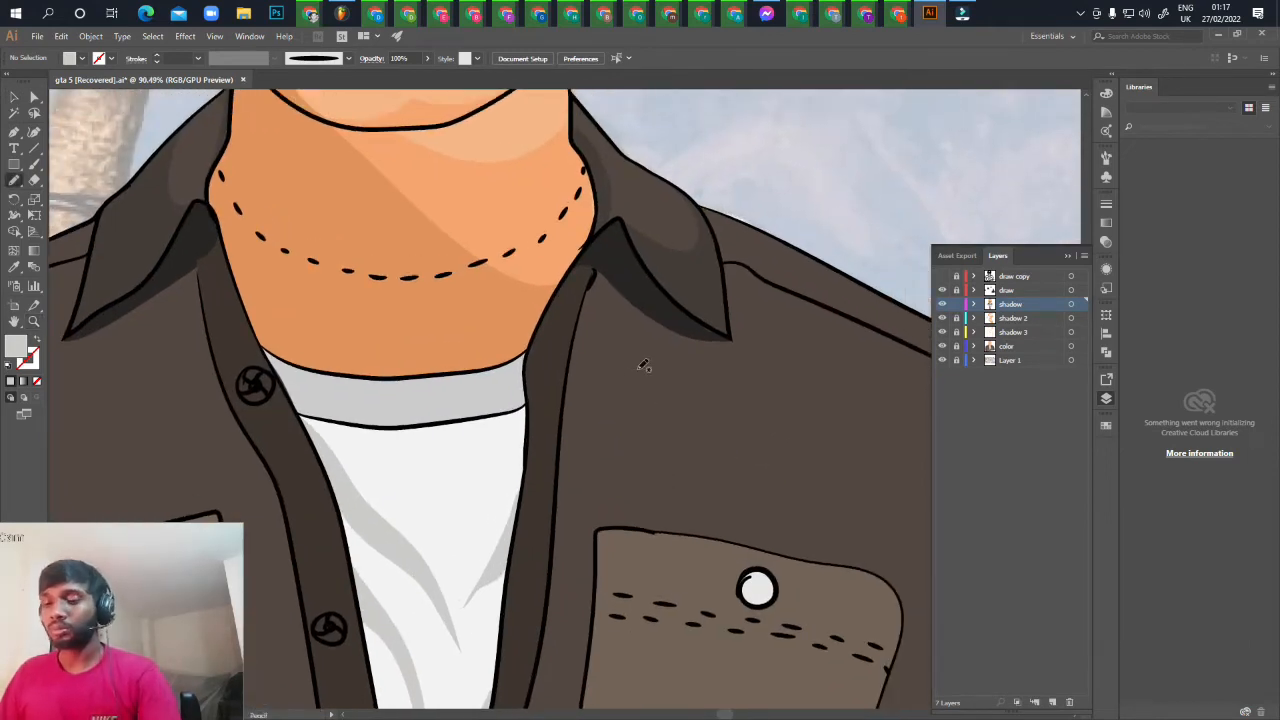
drag(654, 379, 666, 341)
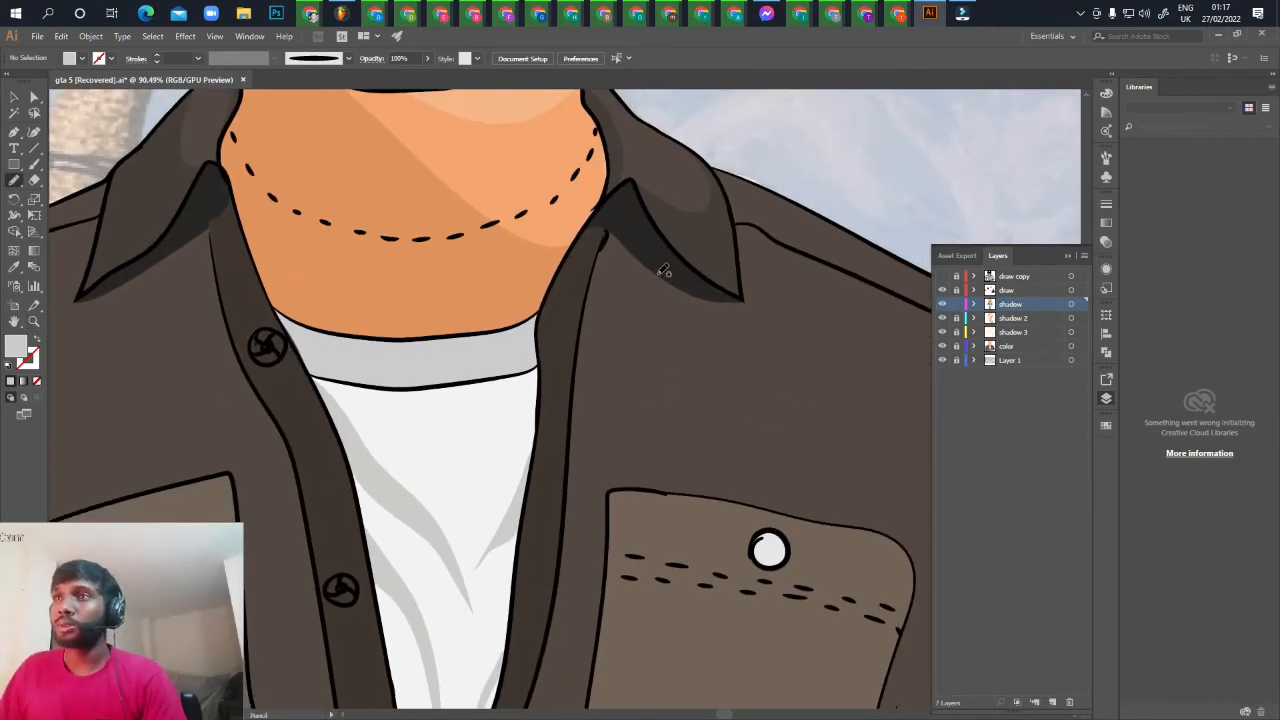
mouse_move(659, 274)
mouse_down()
mouse_move(570, 532)
mouse_move(711, 292)
mouse_move(660, 275)
mouse_up()
key(i)
click(577, 306)
key(n)
drag(795, 394, 770, 322)
drag(720, 229, 579, 440)
mouse_move(717, 357)
mouse_down()
mouse_move(706, 283)
mouse_move(473, 541)
mouse_up()
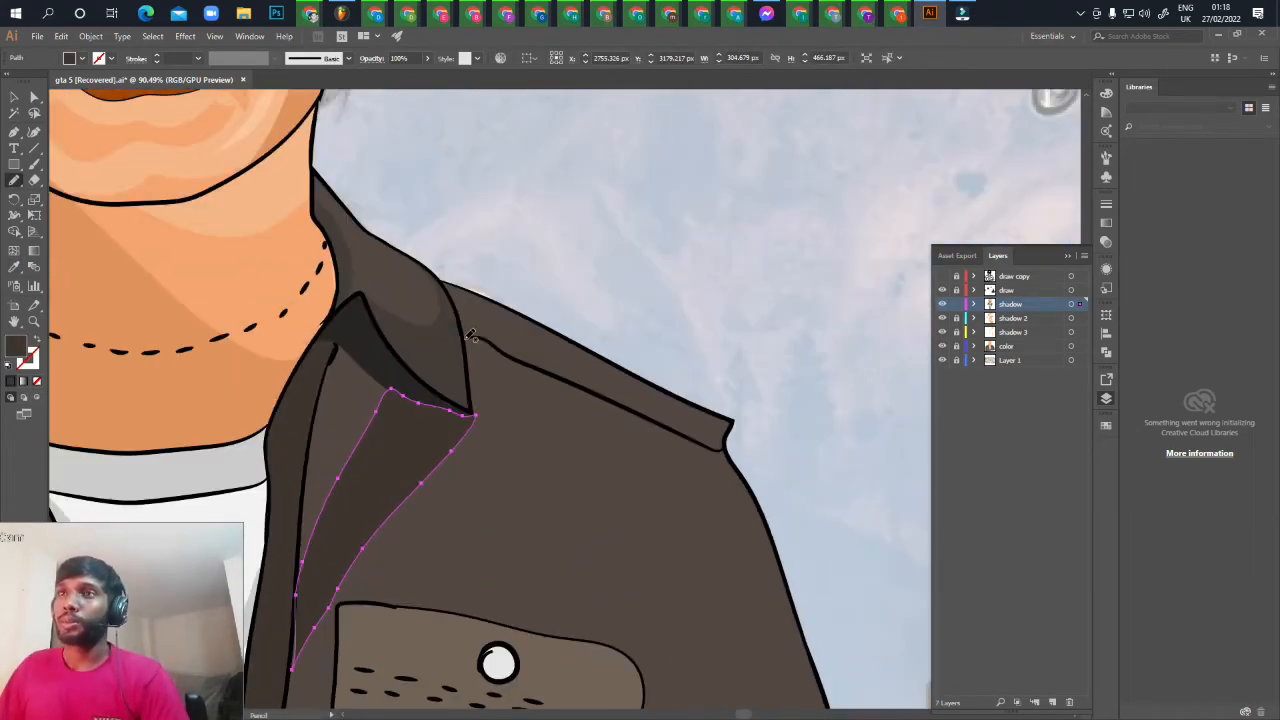
Draw dark brown Pencil shadows on the right shoulder strap, about 478 by 280 px, and as two folds above the right pocket
mouse_move(466, 340)
mouse_down()
mouse_move(720, 449)
mouse_move(475, 291)
mouse_move(466, 335)
mouse_up()
mouse_move(493, 560)
mouse_down()
mouse_move(574, 378)
mouse_move(513, 299)
mouse_up()
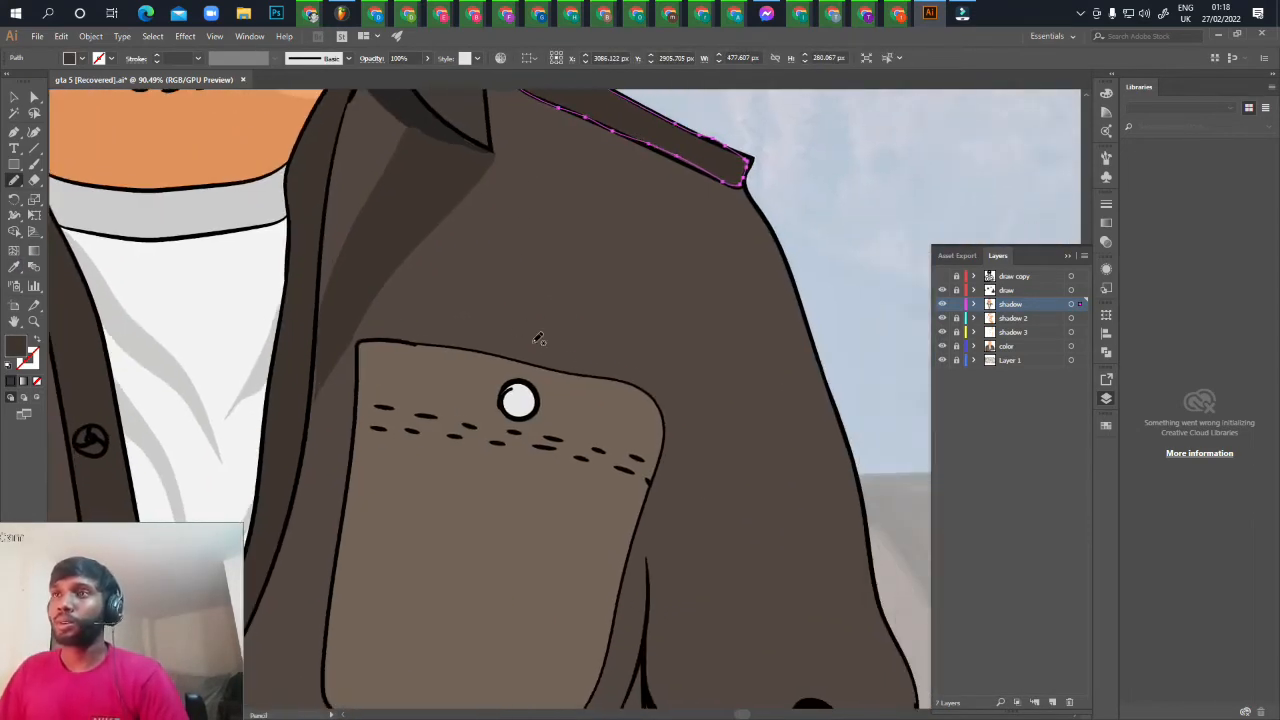
mouse_move(532, 343)
mouse_down()
mouse_move(617, 335)
mouse_move(532, 343)
mouse_up()
mouse_move(740, 406)
mouse_down()
mouse_move(674, 466)
mouse_move(668, 506)
mouse_up()
mouse_move(457, 314)
mouse_down()
mouse_move(574, 429)
mouse_move(457, 312)
mouse_up()
drag(466, 553, 796, 412)
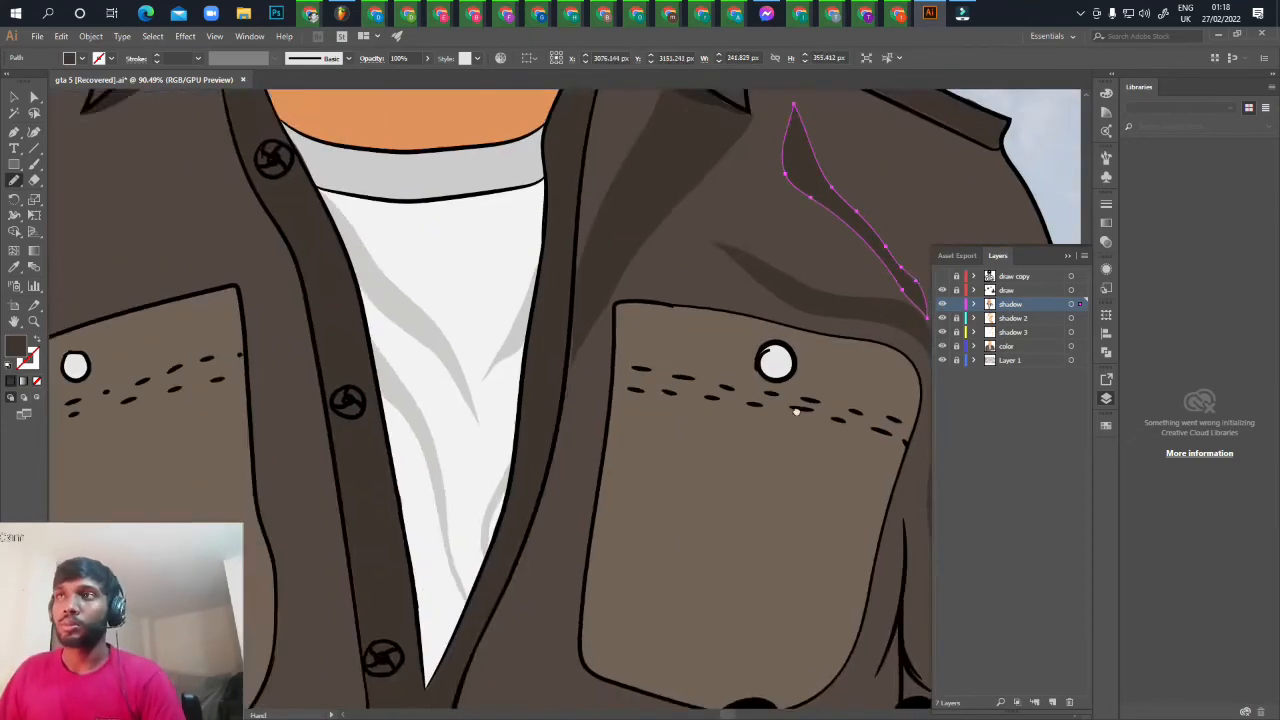
Draw dark brown Pencil fold shadows on the jacket's left chest above the pocket and beside the sleeve
drag(178, 370, 688, 572)
mouse_move(457, 534)
mouse_down()
mouse_move(611, 362)
mouse_move(451, 566)
mouse_move(456, 533)
mouse_up()
drag(500, 590, 606, 333)
mouse_move(542, 569)
mouse_down()
mouse_move(526, 343)
mouse_move(563, 492)
mouse_move(542, 569)
mouse_up()
drag(584, 342, 540, 426)
key(ctrl+shift+a)
Draw a Pencil shadow on the left pocket's inner edge, about 131 by 284 px, filled with a darker shade of the sampled pocket brown
scroll(540, 426, down, 3)
drag(880, 400, 520, 472)
scroll(331, 579, up, 4)
mouse_move(331, 579)
mouse_down()
mouse_move(601, 421)
mouse_move(610, 378)
mouse_up()
mouse_move(600, 364)
mouse_down()
mouse_move(646, 301)
mouse_move(563, 409)
mouse_move(631, 328)
mouse_up()
key(i)
click(520, 400)
double_click(16, 346)
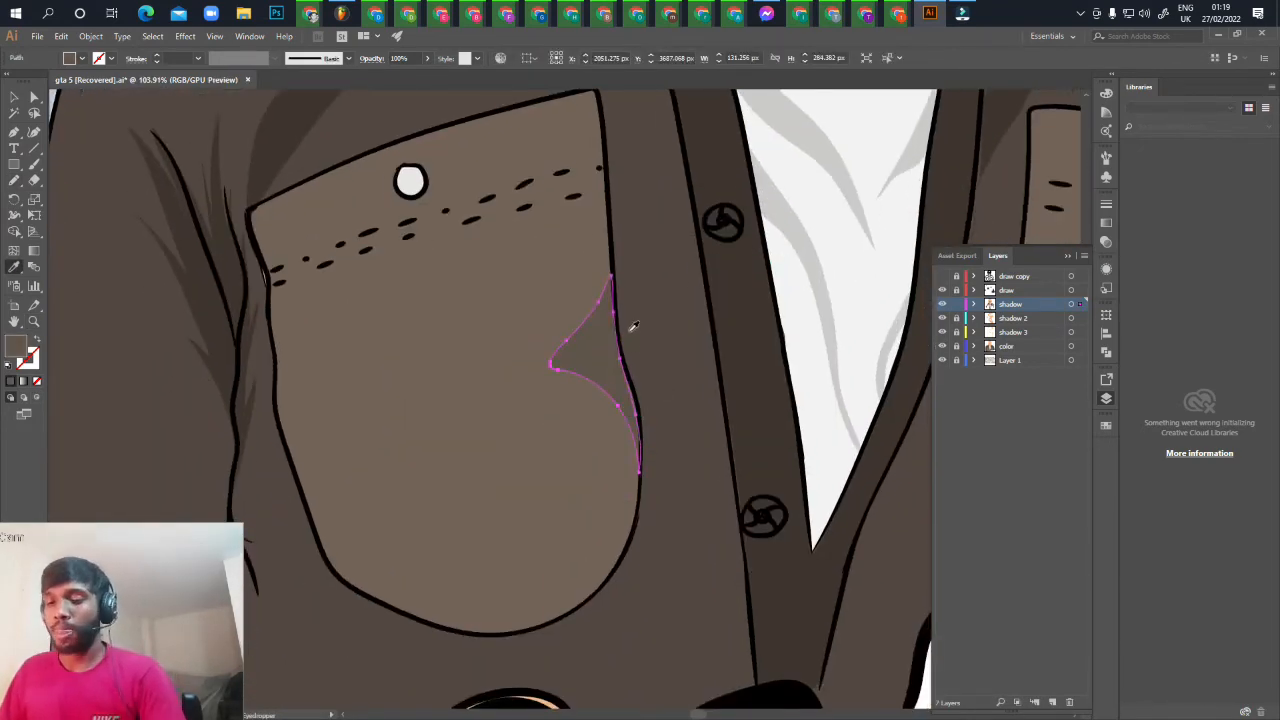
Draw more Pencil folds in the darker pocket brown along the left pocket's lower edge, outer edge and flap
drag(535, 585, 638, 495)
key(n)
mouse_move(415, 434)
mouse_down()
mouse_move(468, 499)
mouse_move(415, 434)
mouse_up()
drag(592, 327, 586, 473)
drag(370, 392, 371, 393)
drag(470, 360, 457, 423)
drag(354, 422, 354, 417)
mouse_move(514, 403)
mouse_down()
mouse_move(437, 449)
mouse_move(431, 214)
mouse_up()
drag(629, 491, 631, 489)
Draw darker brown Pencil shadows on the right pocket, beside its button and along its outer edge
drag(860, 230, 284, 388)
mouse_move(459, 223)
mouse_down()
mouse_move(461, 312)
mouse_move(459, 223)
mouse_up()
mouse_move(660, 260)
mouse_down()
mouse_move(532, 258)
mouse_move(597, 240)
mouse_move(546, 245)
mouse_up()
drag(600, 400, 573, 329)
drag(634, 322, 633, 324)
Draw another Pencil shadow on the jacket's left shoulder and fill it with the sampled dark brown
key(z)
mouse_move(823, 441)
mouse_down()
mouse_move(531, 431)
mouse_move(605, 431)
mouse_up()
mouse_move(640, 320)
mouse_down()
mouse_move(701, 446)
mouse_move(860, 480)
mouse_up()
drag(520, 385, 620, 385)
key(n)
mouse_move(384, 490)
mouse_down()
mouse_move(820, 266)
mouse_move(457, 383)
mouse_move(384, 490)
mouse_up()
key(i)
drag(1044, 238, 772, 310)
click(589, 337)
drag(589, 337, 613, 292)
key(ctrl+shift+a)
Draw further dark brown Pencil fold shadows on the jacket's left side
key(n)
drag(649, 389, 862, 236)
mouse_move(467, 461)
mouse_down()
mouse_move(606, 263)
mouse_move(446, 509)
mouse_move(467, 461)
mouse_up()
drag(526, 475, 510, 390)
drag(448, 392, 454, 381)
key(ctrl+shift+a)
Draw a Pencil shadow along the upper edge of the shirt's grey collar band, about 447 by 92 px
key(z)
mouse_move(680, 437)
mouse_down()
mouse_move(514, 471)
mouse_move(580, 511)
mouse_move(625, 500)
mouse_up()
key(n)
mouse_move(385, 380)
mouse_down()
mouse_move(876, 382)
mouse_move(520, 422)
mouse_move(446, 406)
mouse_up()
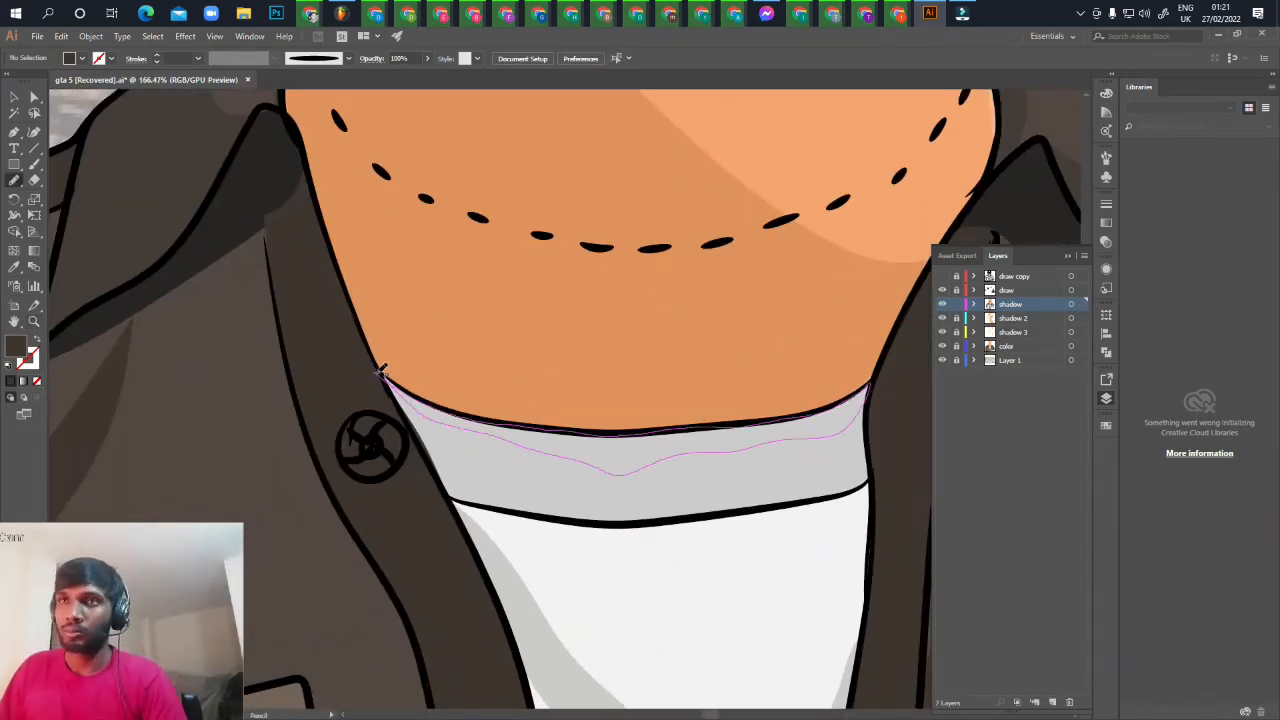
drag(381, 372, 377, 371)
drag(444, 456, 404, 474)
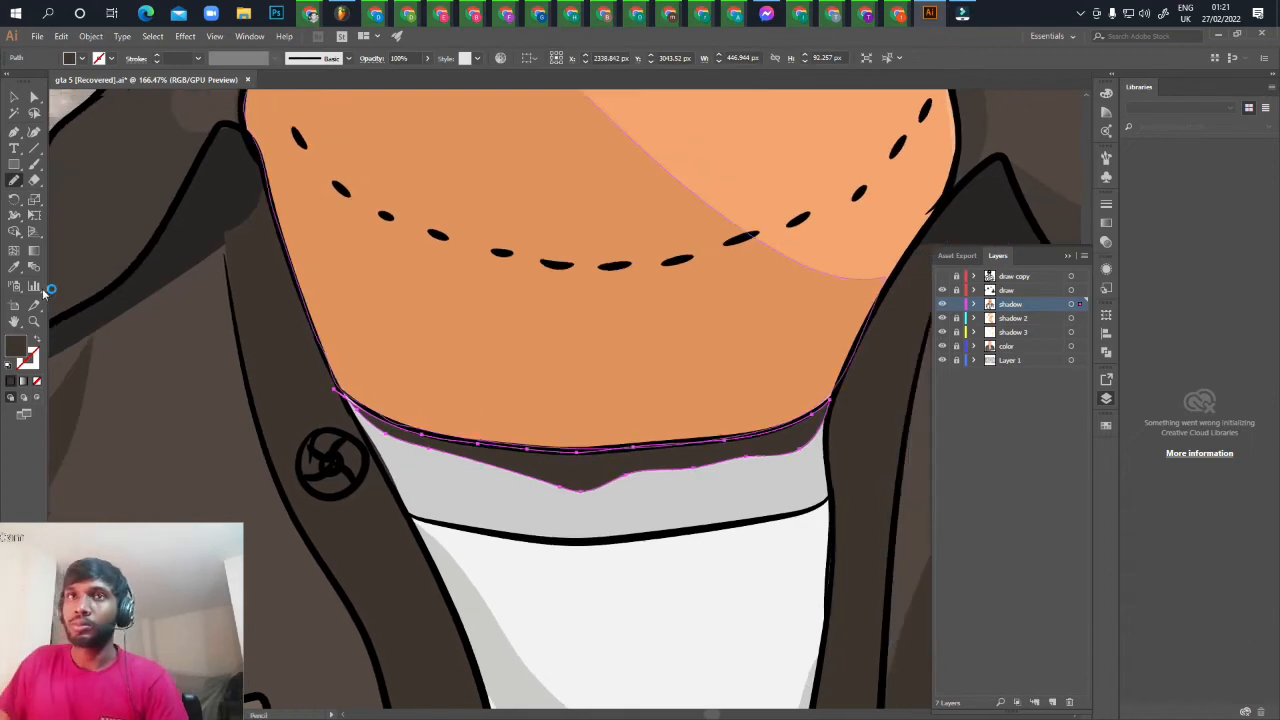
Sample the collar band's grey for the neckline shadow, darken its fill to B2B2B2 and deselect it
click(14, 267)
click(478, 462)
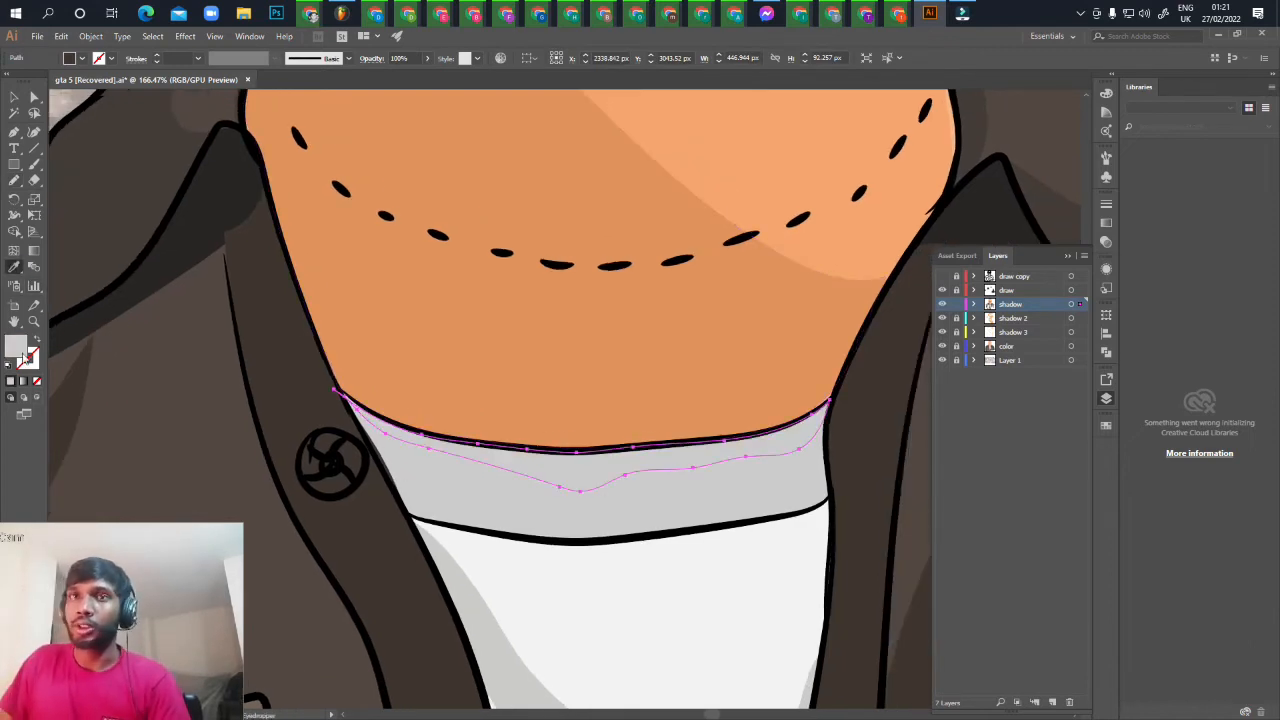
double_click(16, 346)
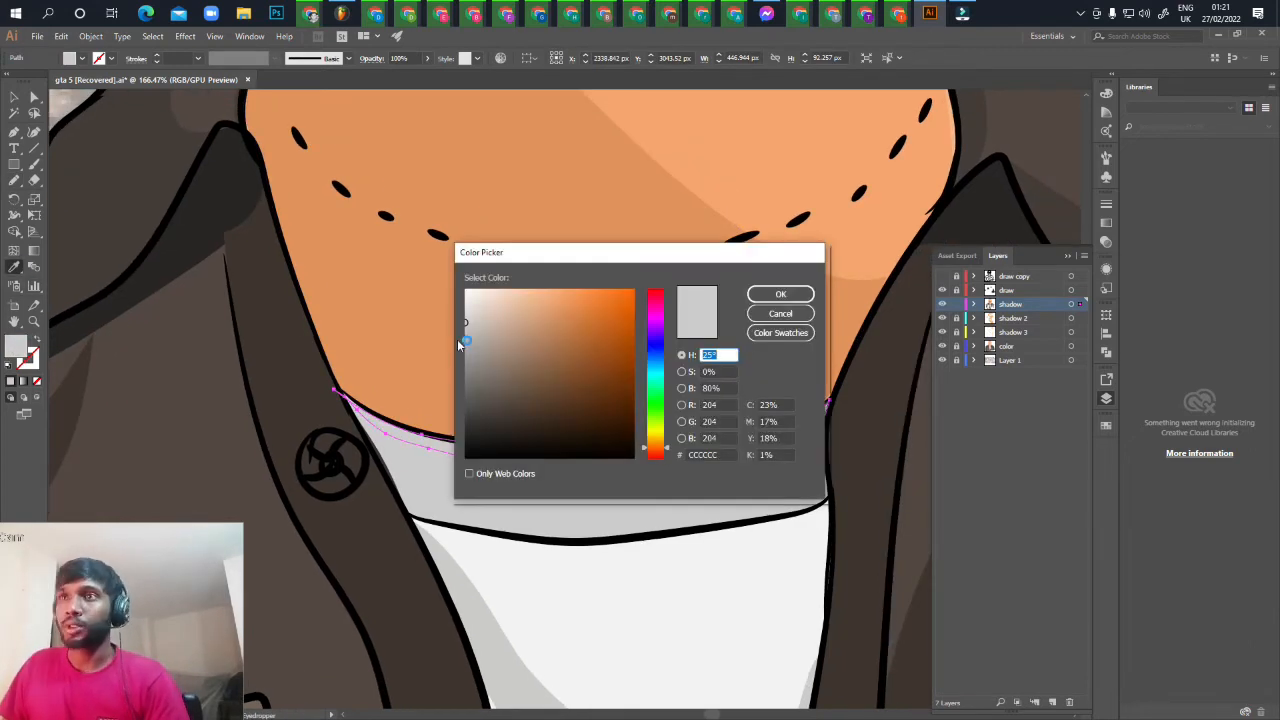
click(464, 338)
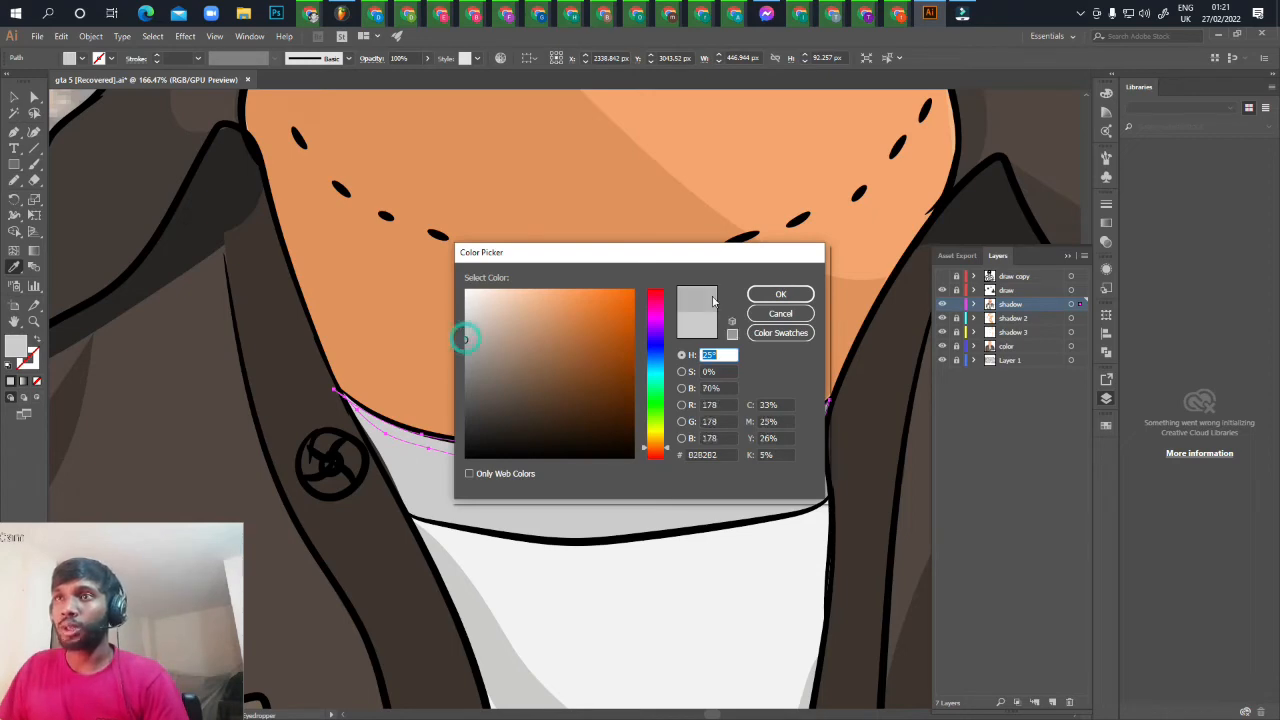
click(766, 294)
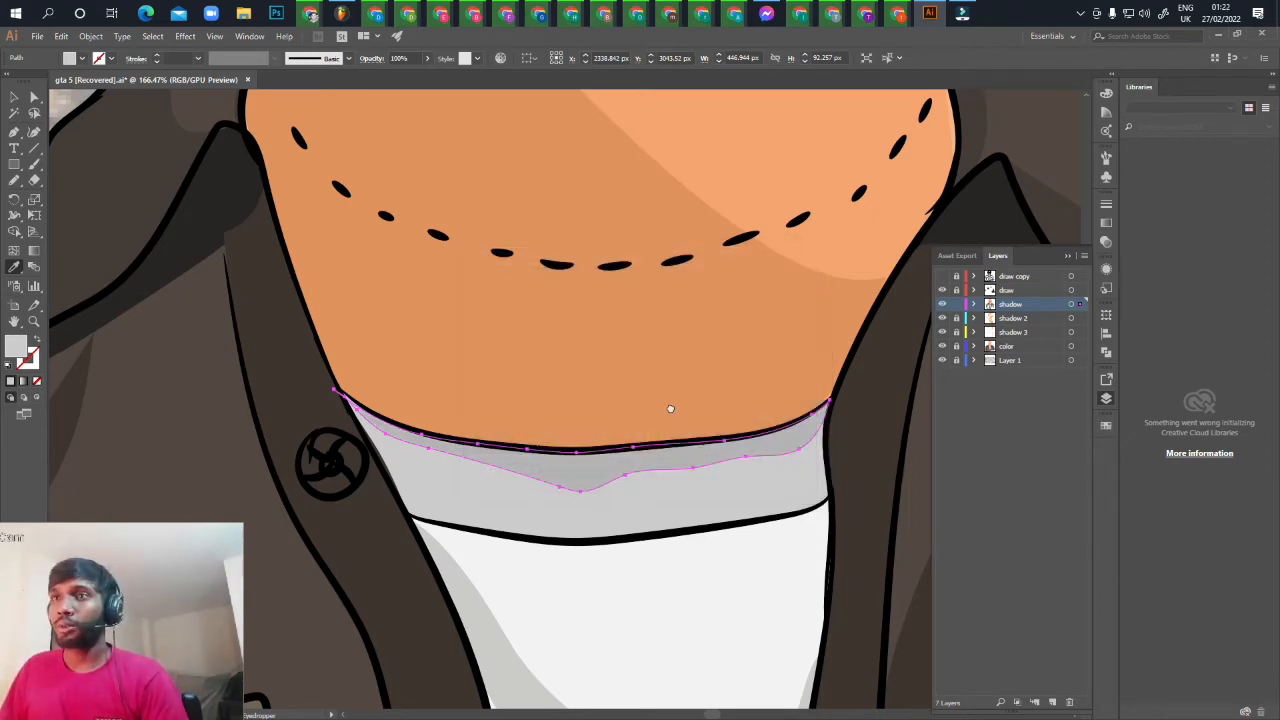
scroll(669, 406, down, 4)
drag(683, 409, 571, 424)
key(b)
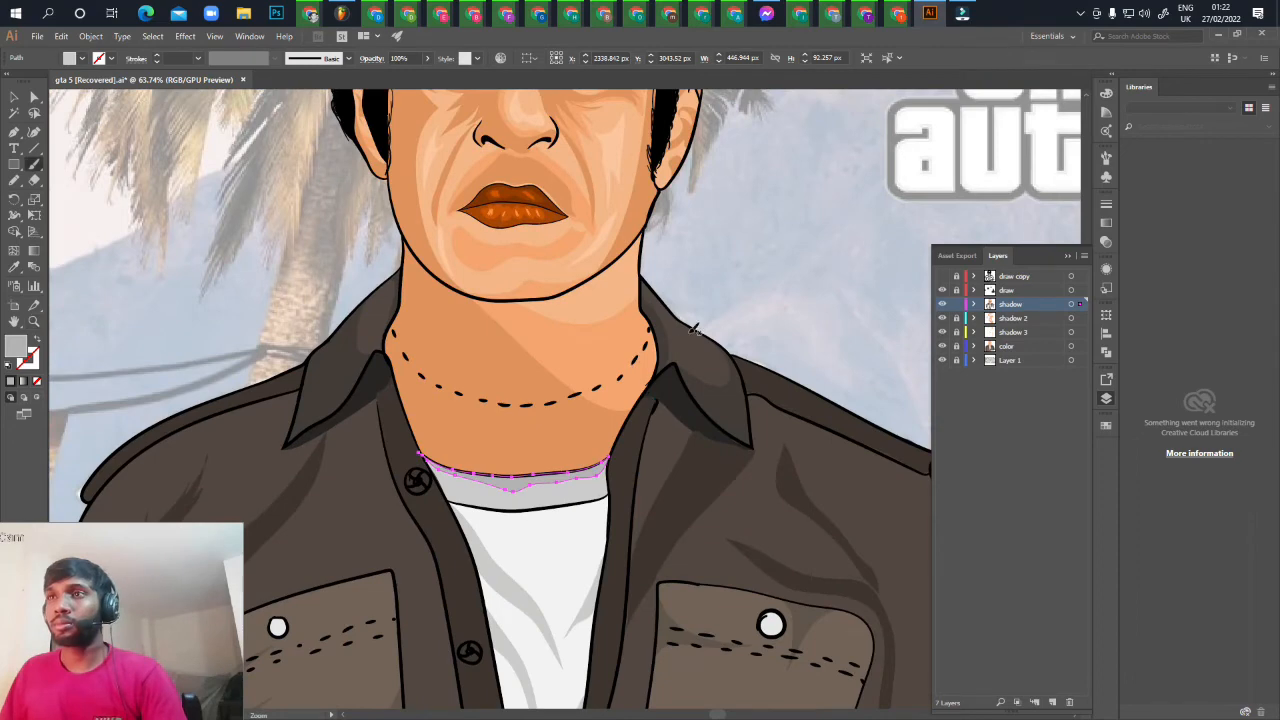
key(v)
click(728, 304)
Review the shading across the whole portrait, from the hair down to the jacket pockets
drag(602, 468, 701, 472)
key(z)
alt+click(676, 388)
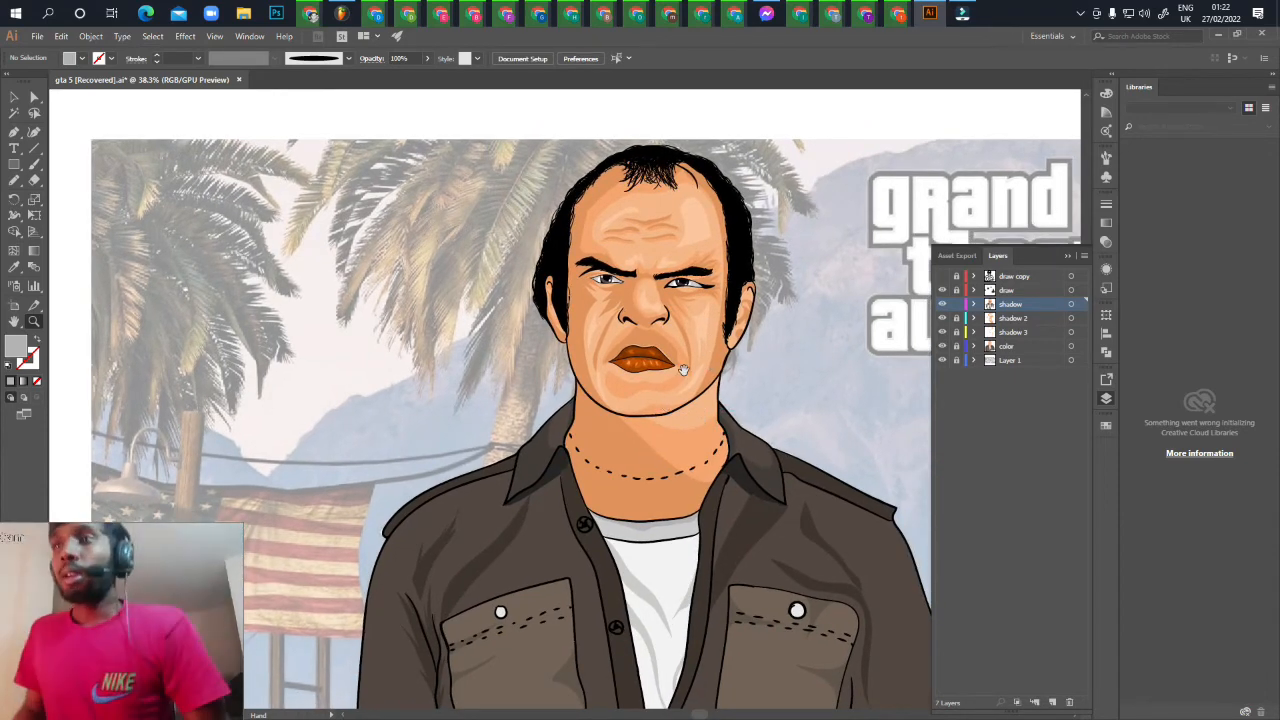
drag(756, 378, 726, 354)
key(space)
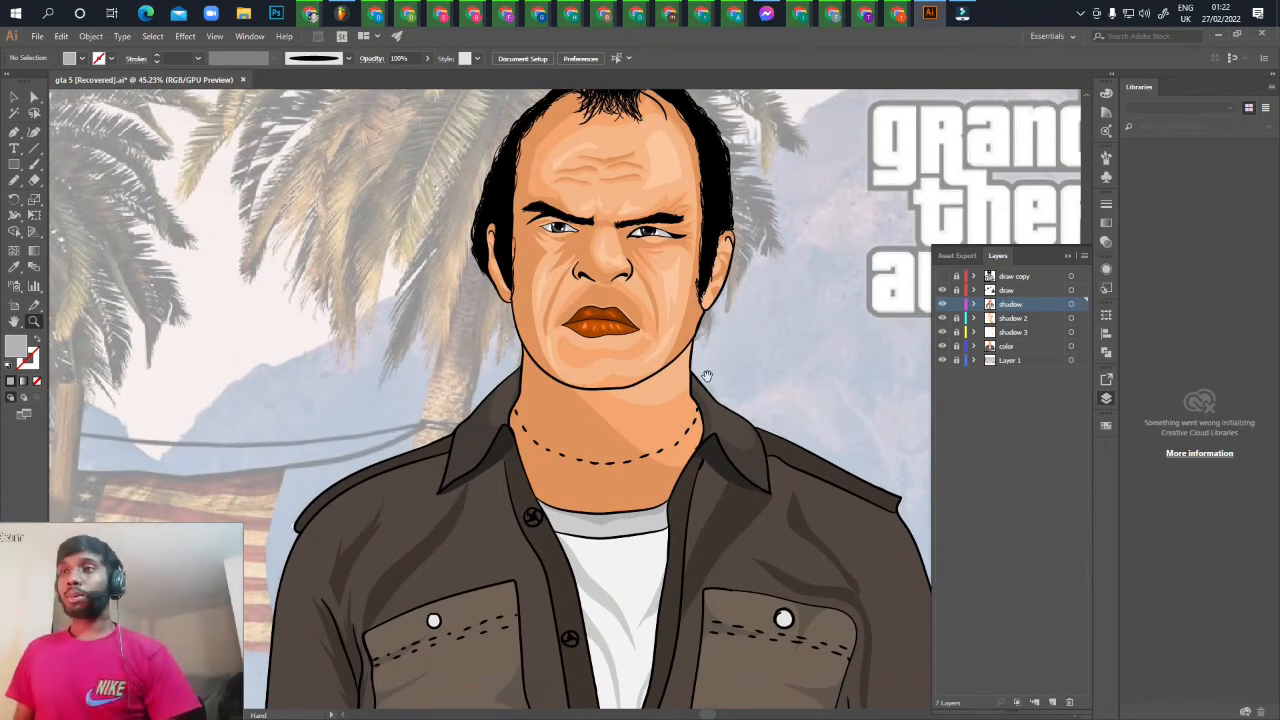
drag(740, 341, 731, 353)
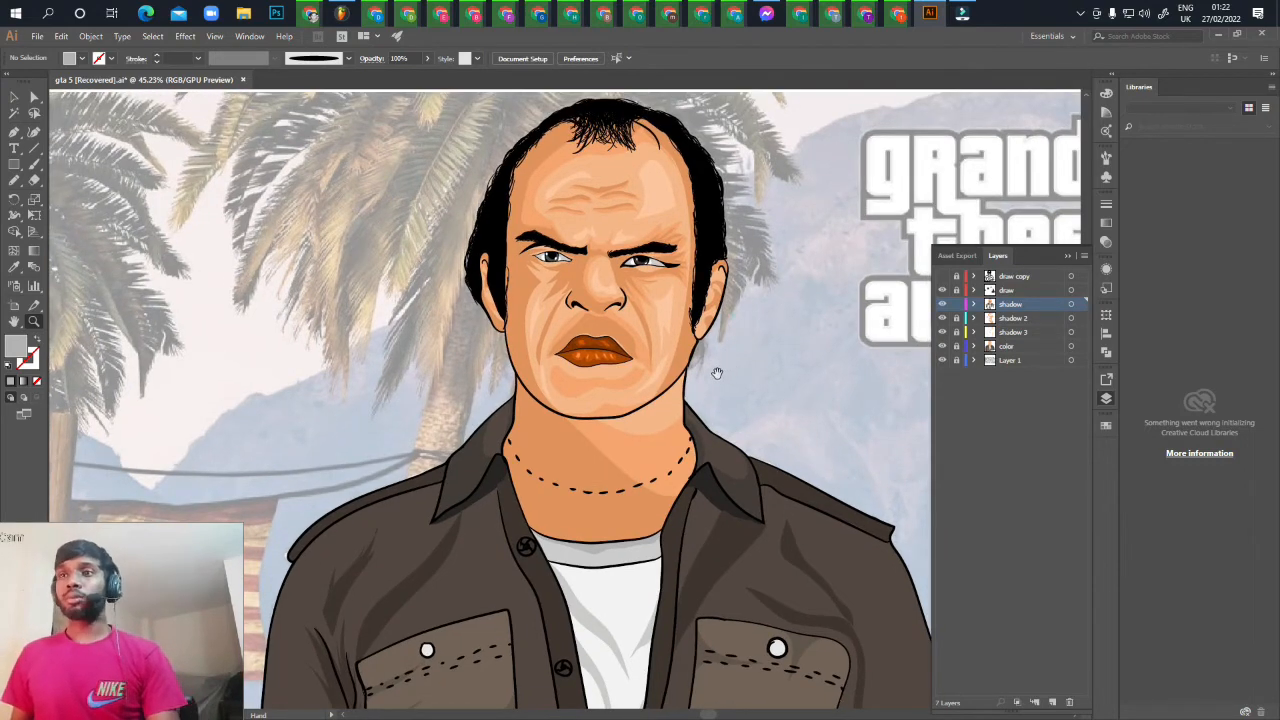
drag(740, 431, 745, 357)
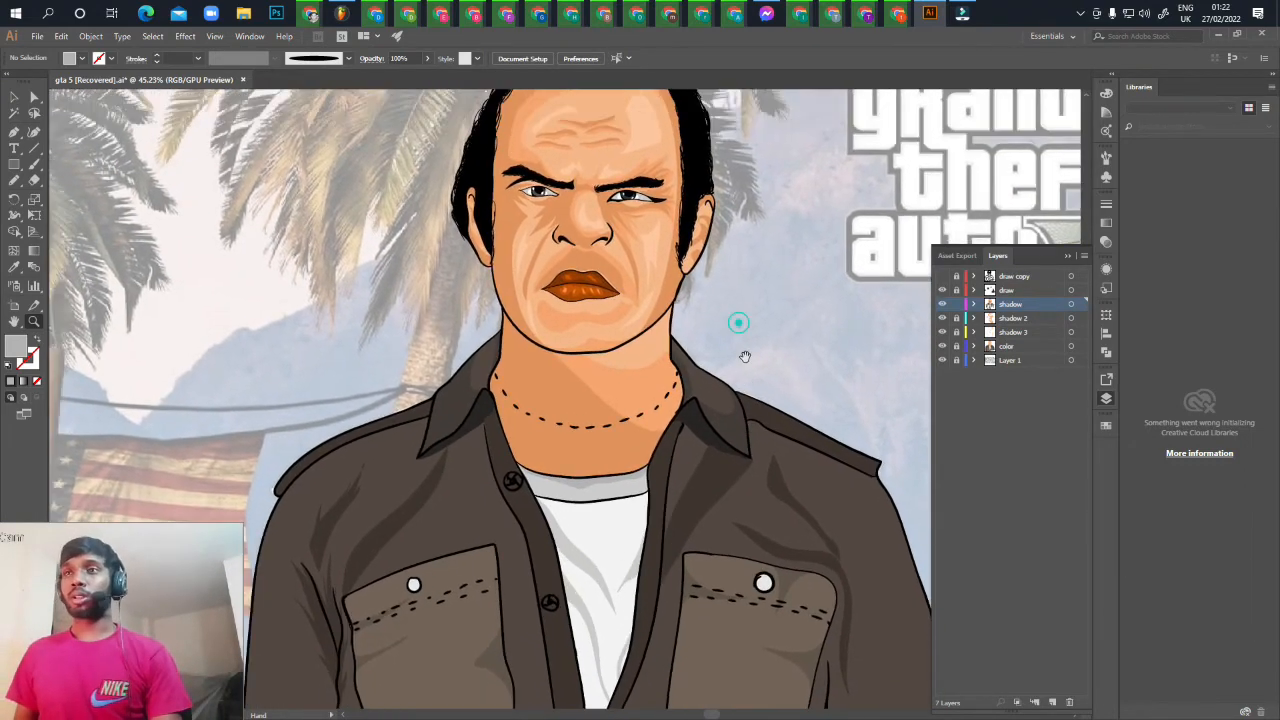
drag(546, 459, 513, 413)
drag(602, 354, 607, 380)
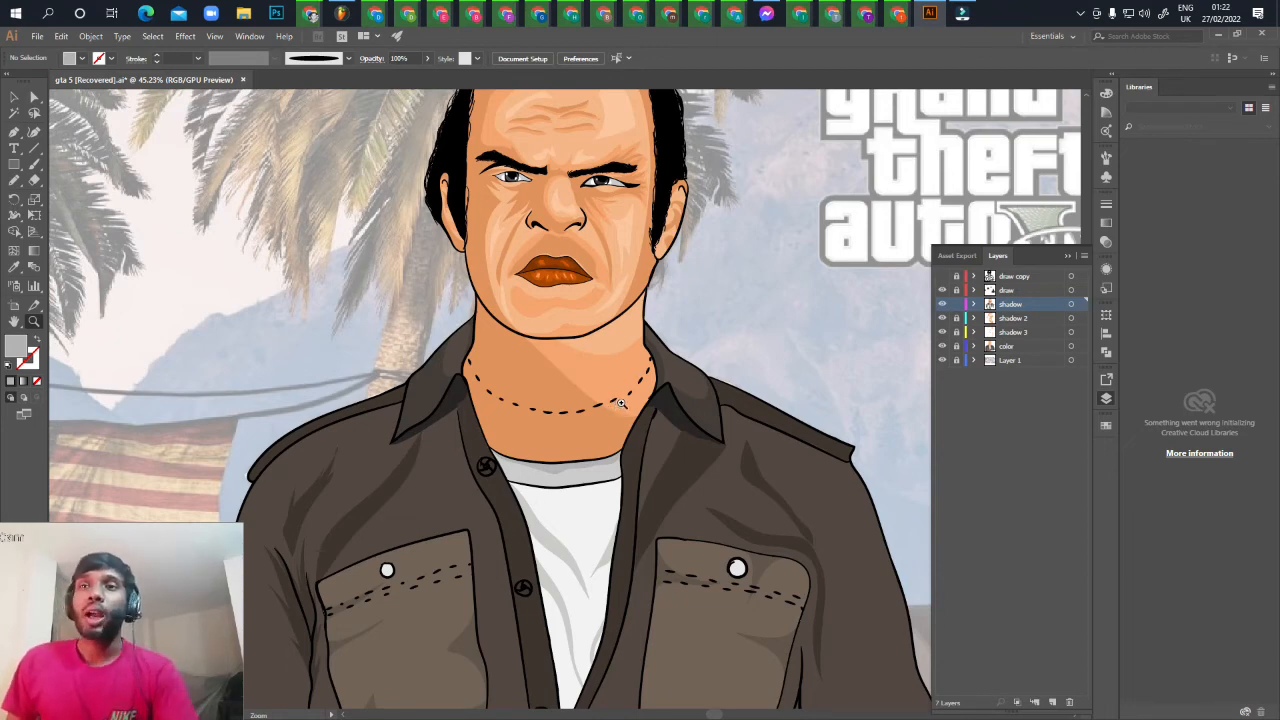
scroll(697, 240, up, 2)
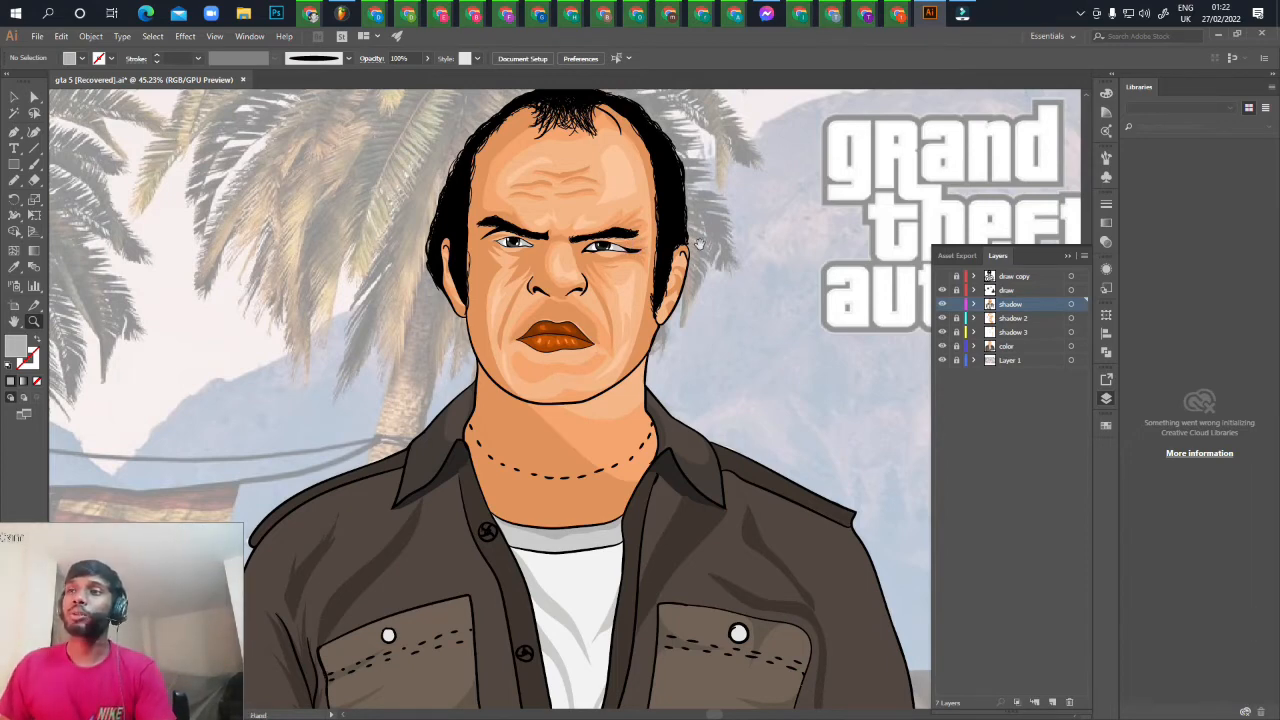
scroll(698, 243, up, 2)
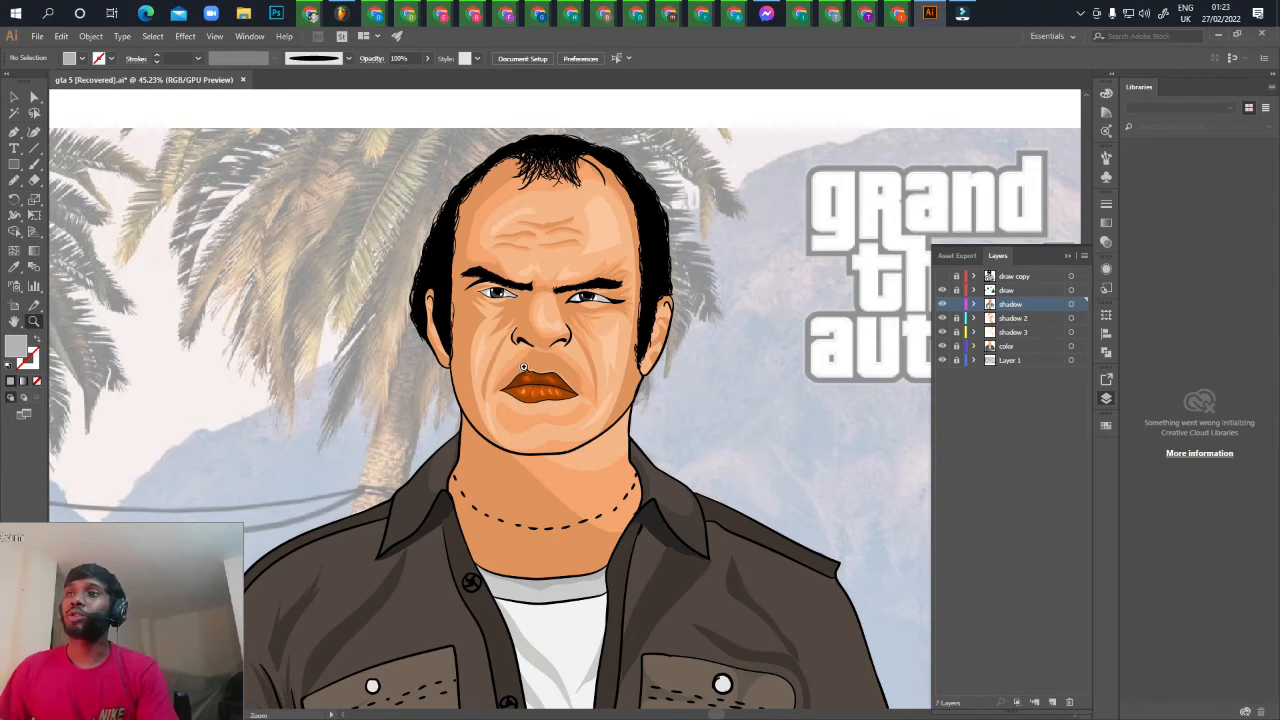
Examine the fold shadows on both jacket pockets, the chest and the white shirt up close
drag(627, 476, 686, 242)
drag(549, 457, 640, 418)
drag(513, 522, 700, 416)
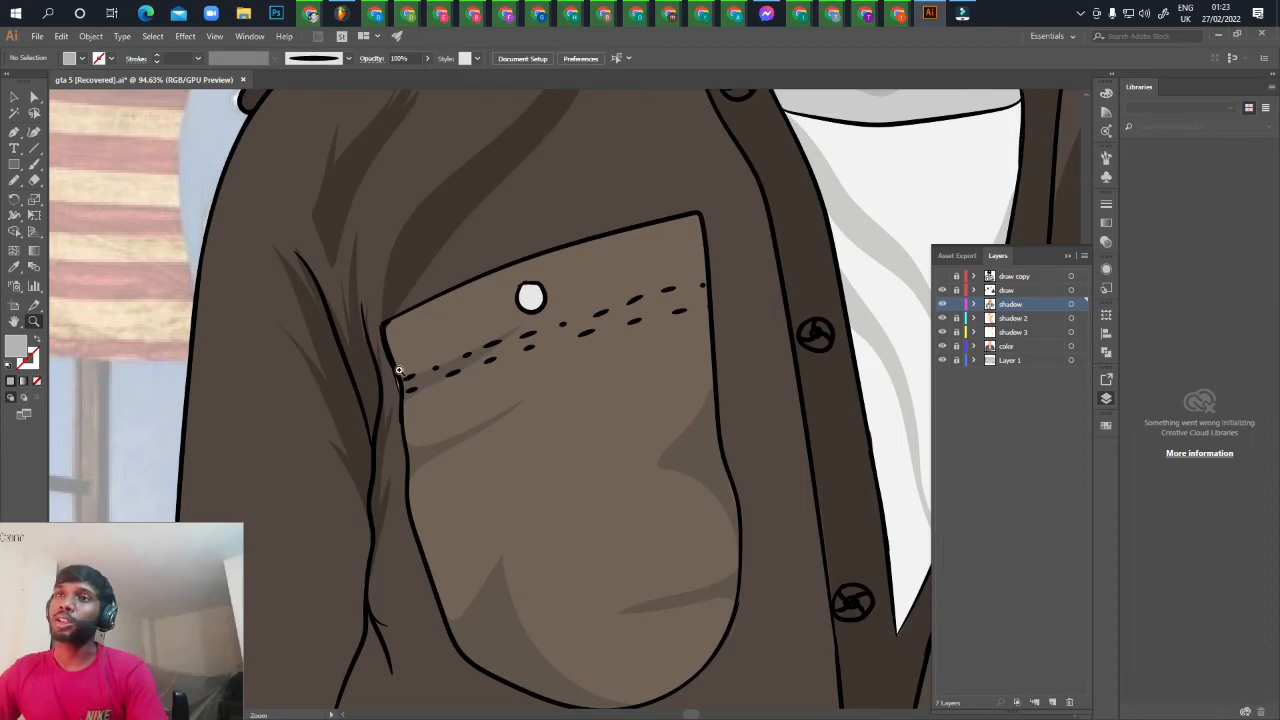
drag(554, 376, 471, 462)
drag(563, 486, 417, 450)
drag(531, 451, 392, 466)
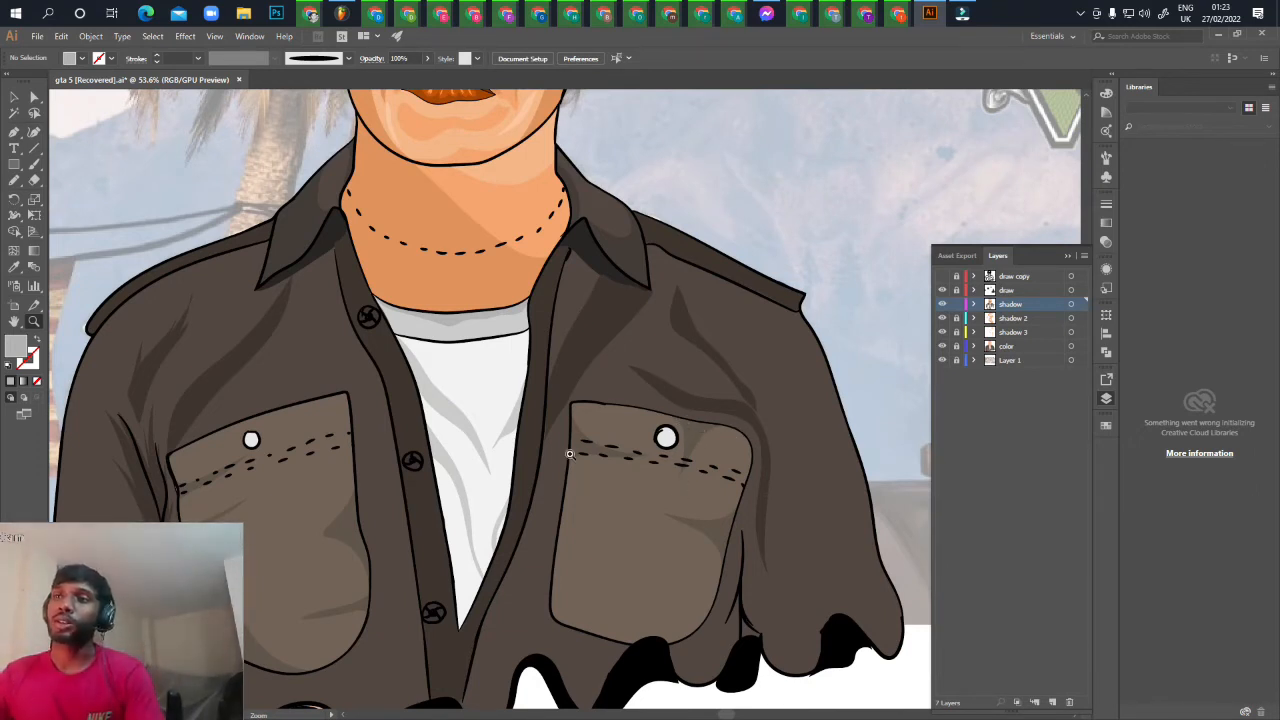
drag(626, 542, 652, 552)
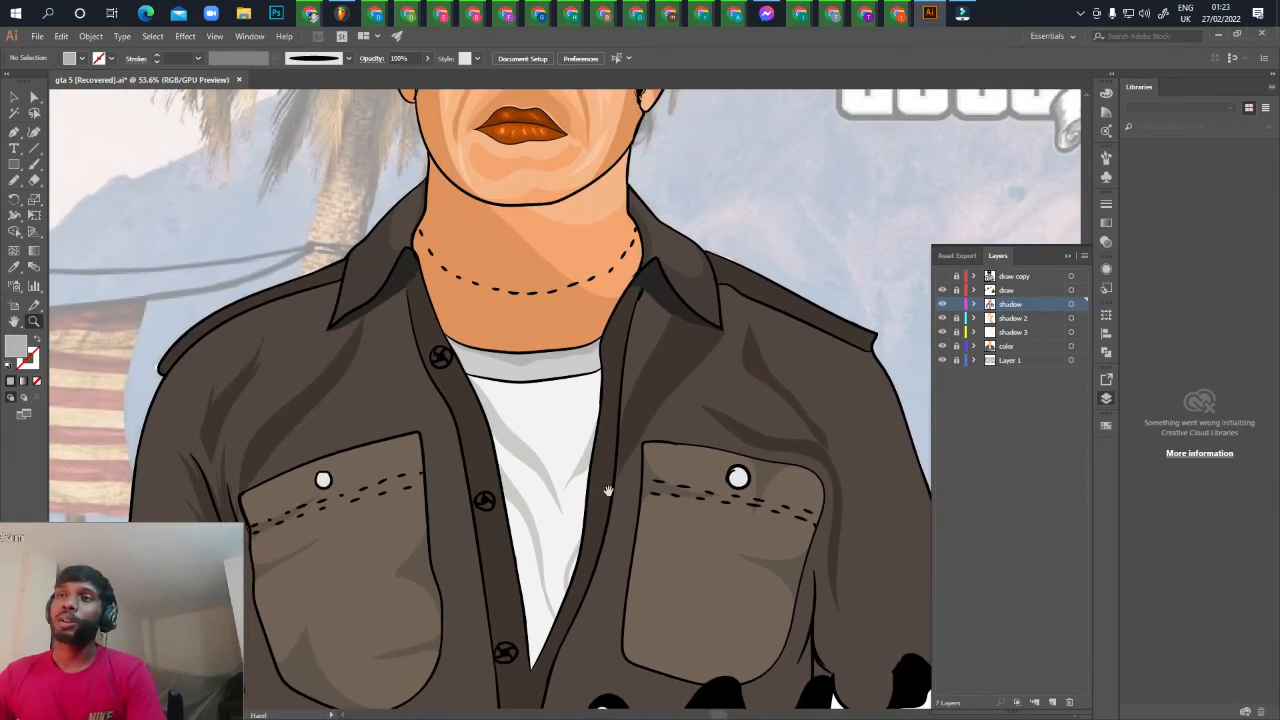
drag(570, 416, 637, 436)
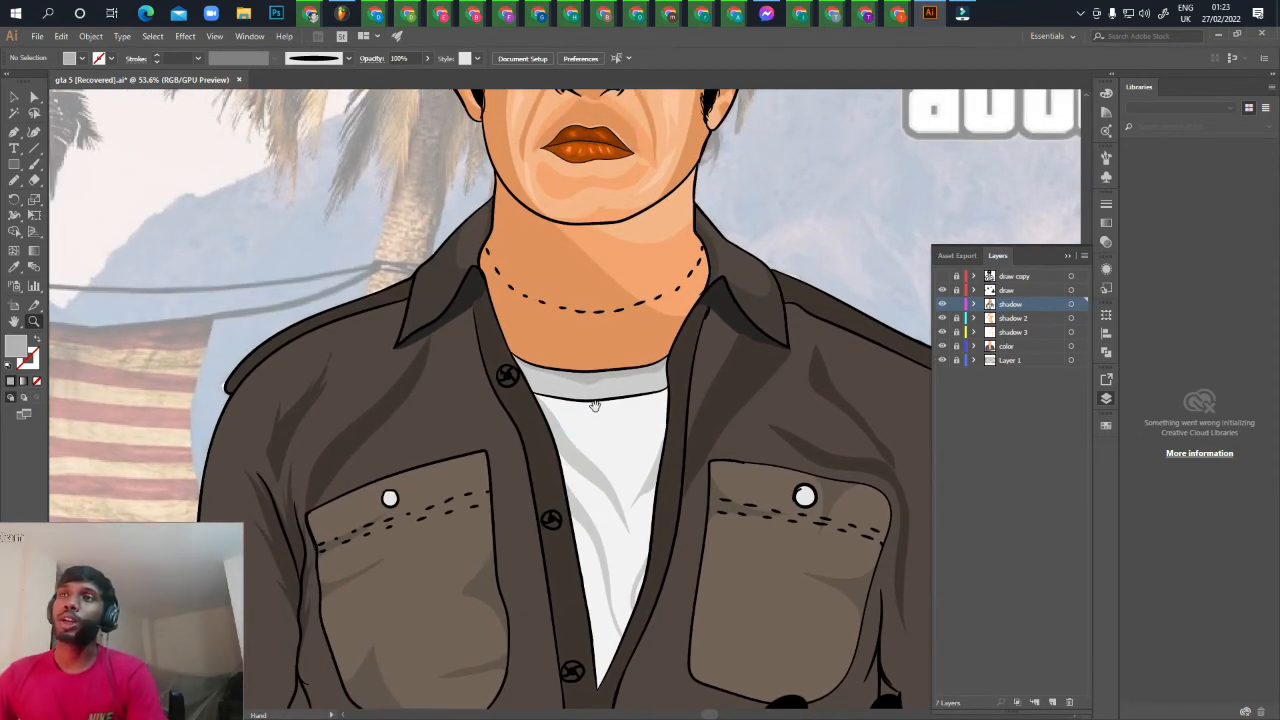
drag(562, 352, 591, 418)
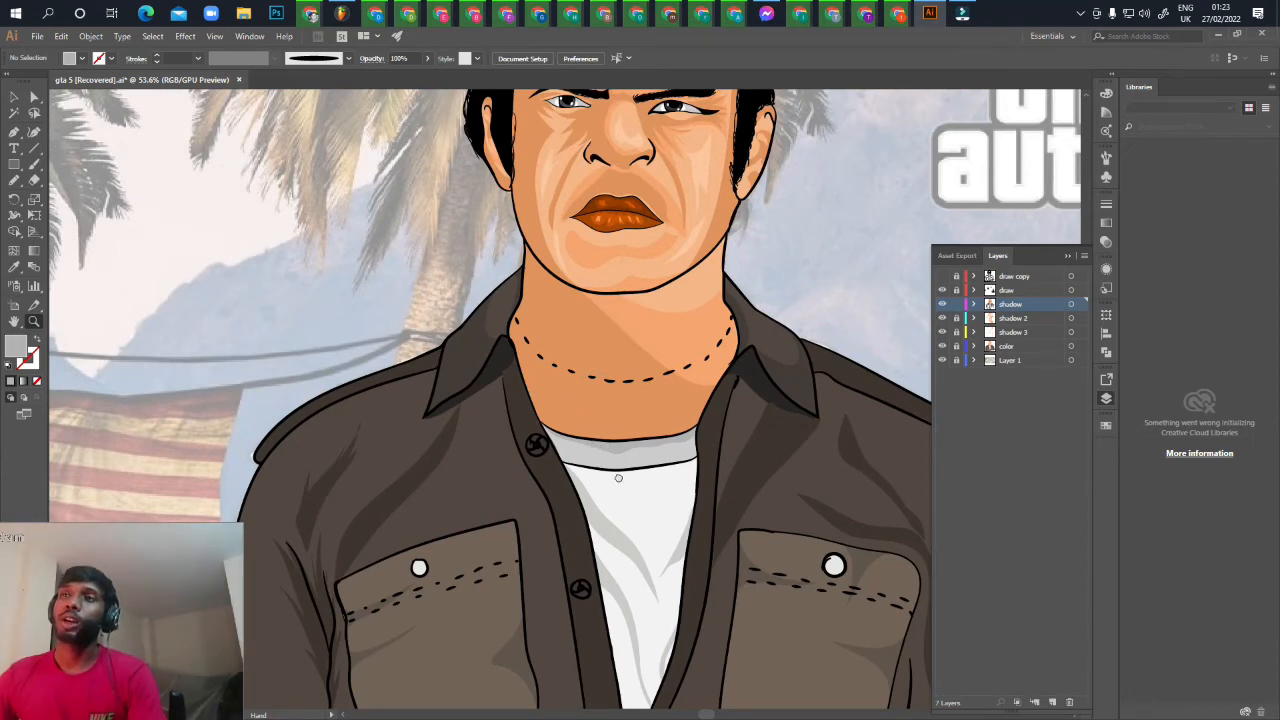
drag(618, 478, 674, 483)
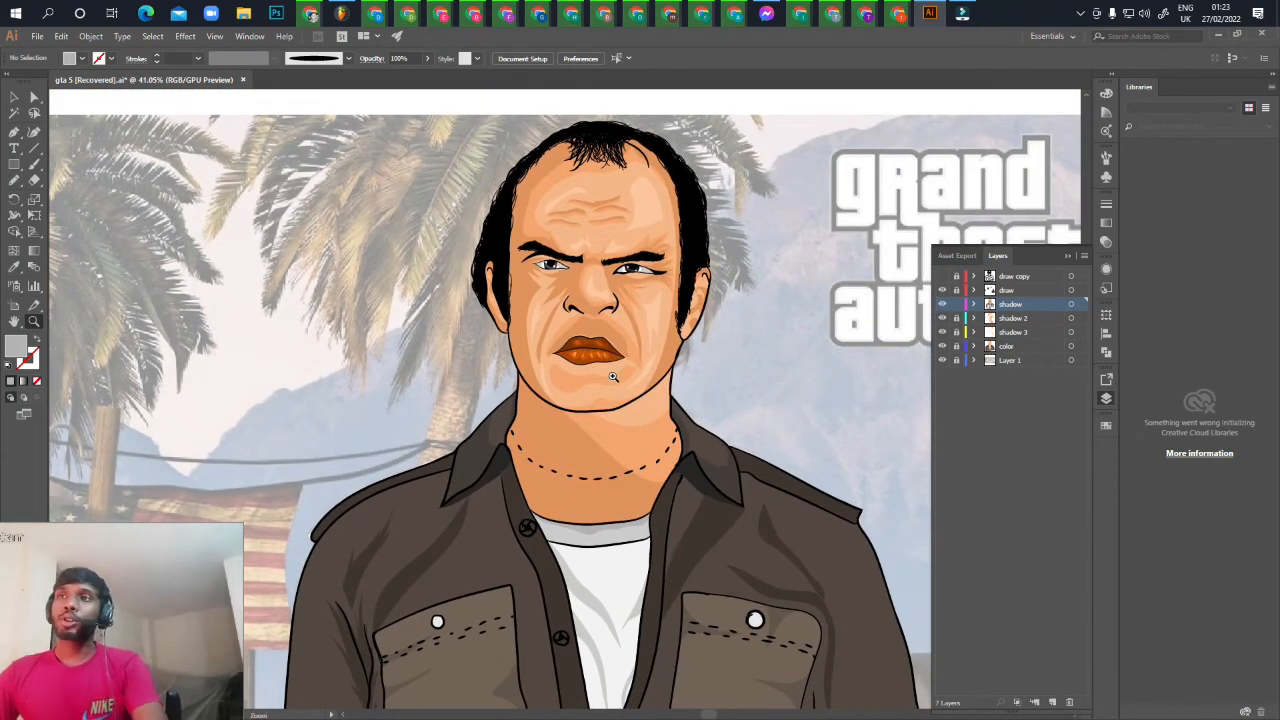
Inspect the skin shading on the face around the eyes, nose and mouth
drag(608, 376, 640, 376)
drag(609, 267, 740, 378)
drag(580, 366, 686, 362)
drag(722, 381, 645, 395)
drag(696, 488, 590, 433)
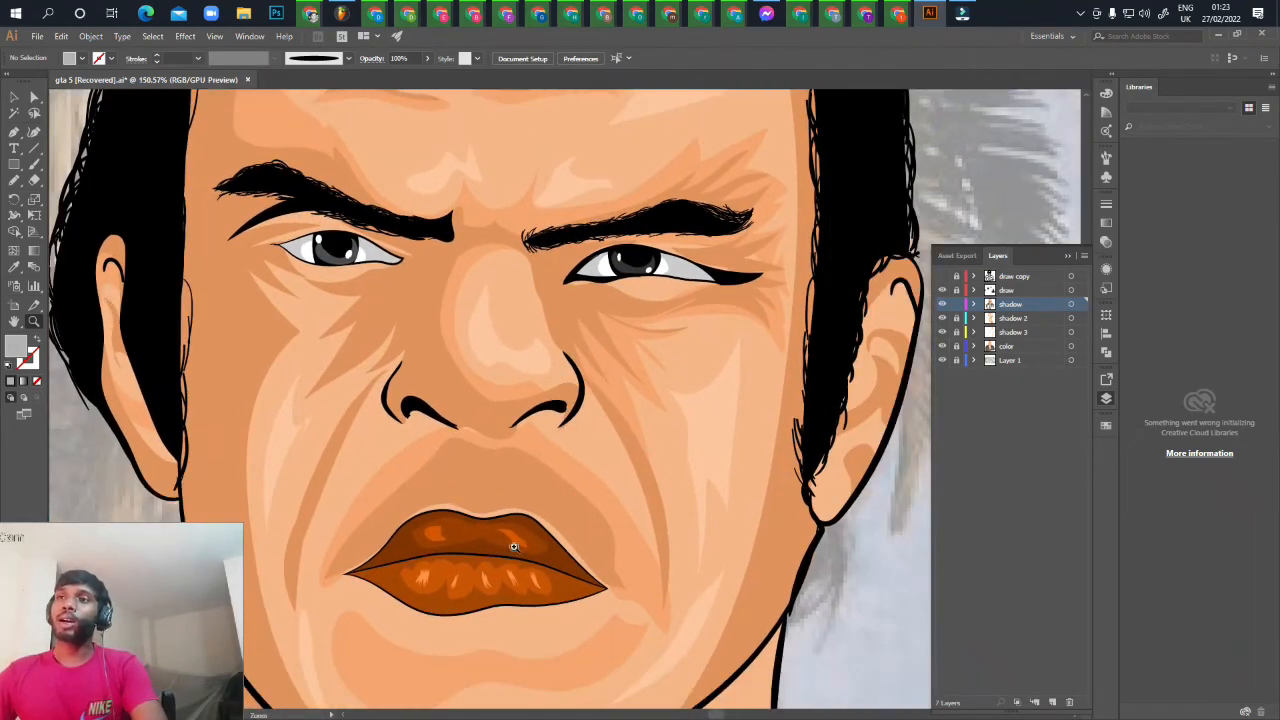
drag(586, 508, 689, 486)
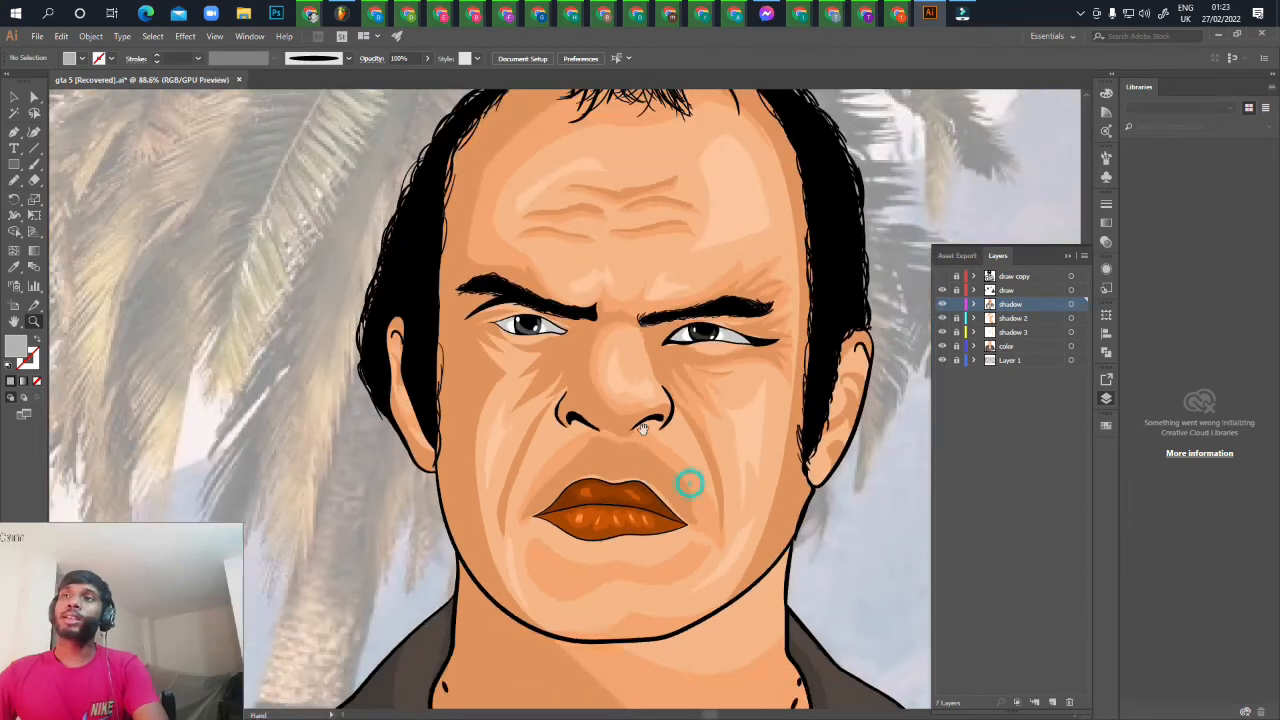
drag(692, 412, 652, 430)
drag(684, 489, 668, 486)
drag(646, 439, 600, 420)
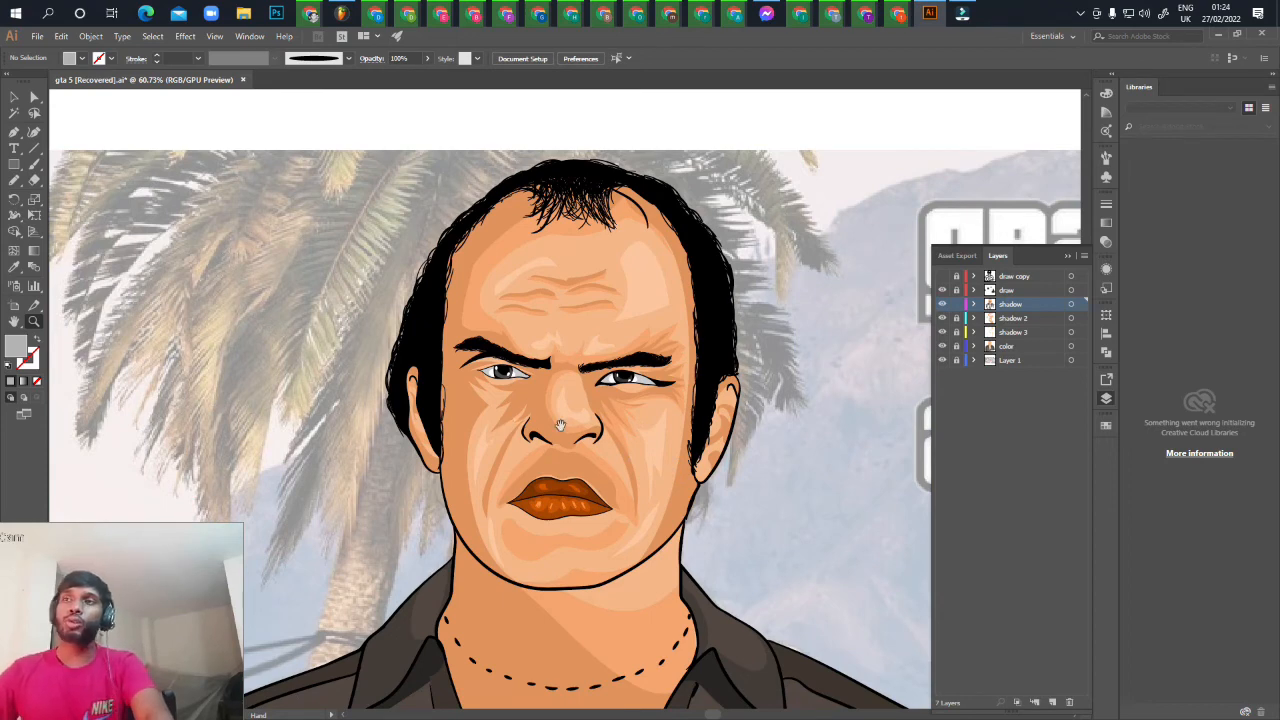
drag(580, 503, 614, 464)
scroll(613, 463, down, 3)
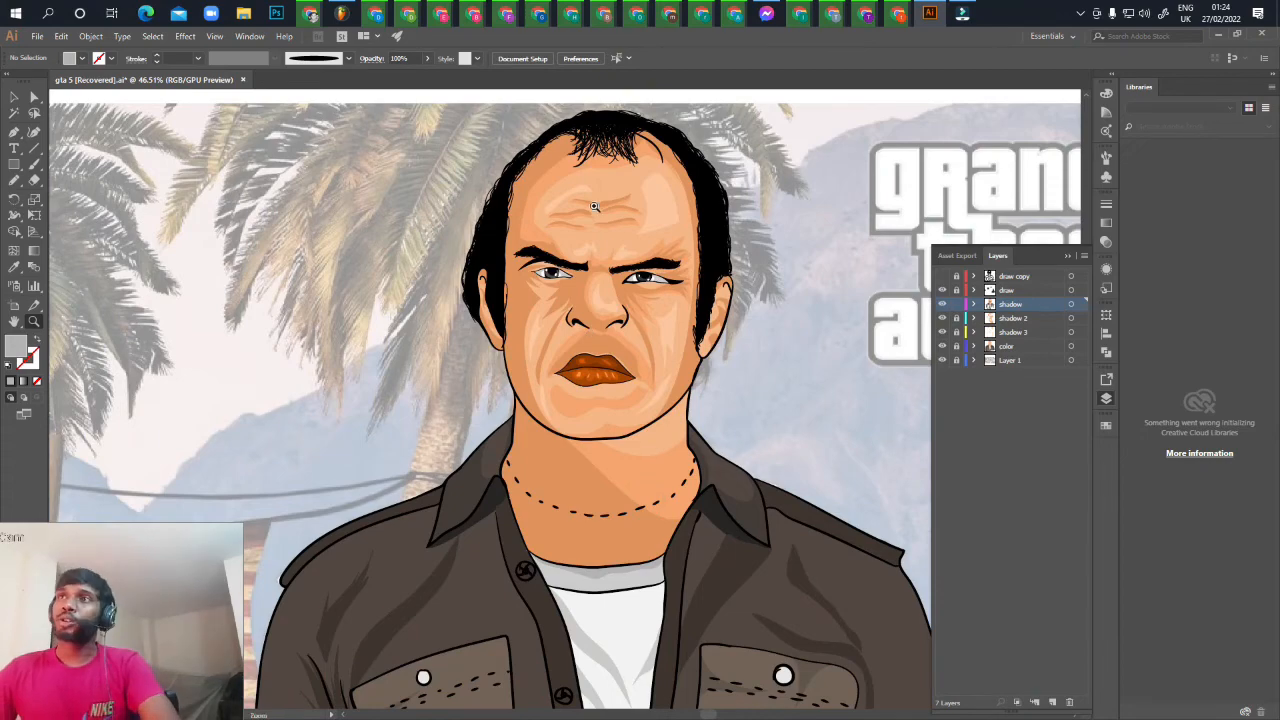
Examine the forehead creases and hairline, and the highlights on the lips up close
drag(600, 196, 757, 245)
drag(660, 245, 661, 439)
drag(676, 371, 674, 291)
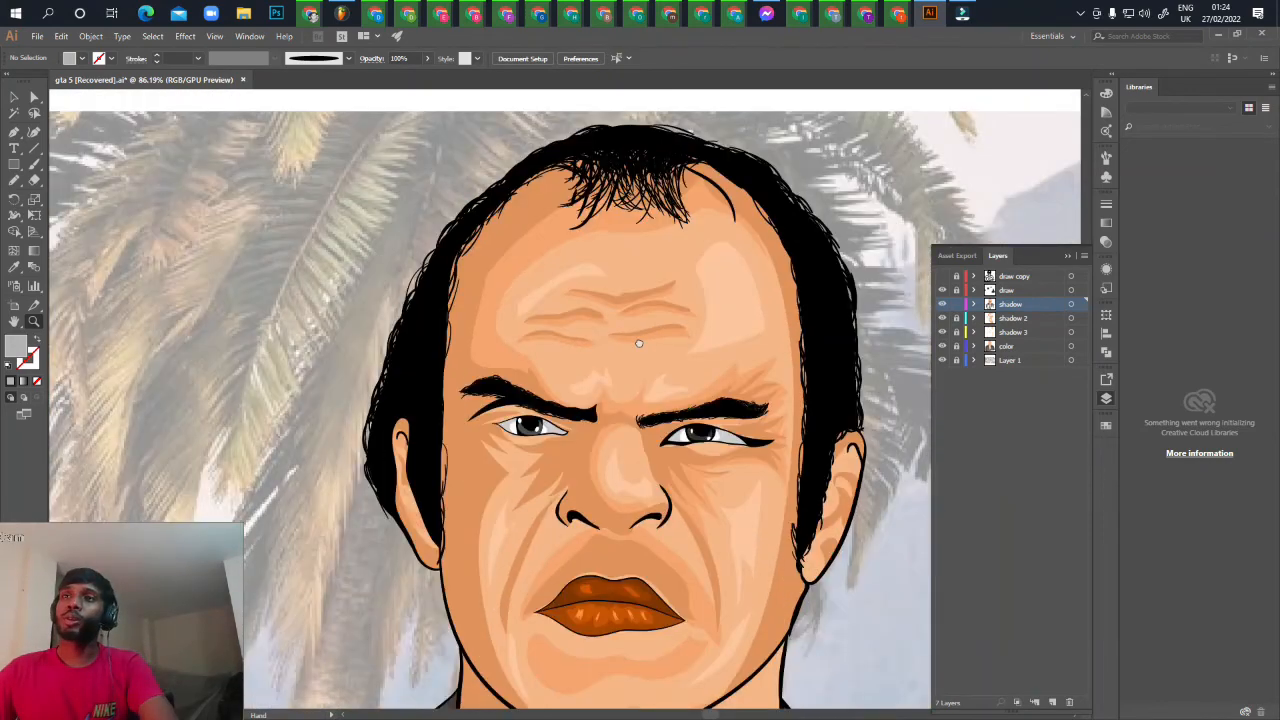
drag(648, 423, 500, 396)
drag(734, 483, 668, 403)
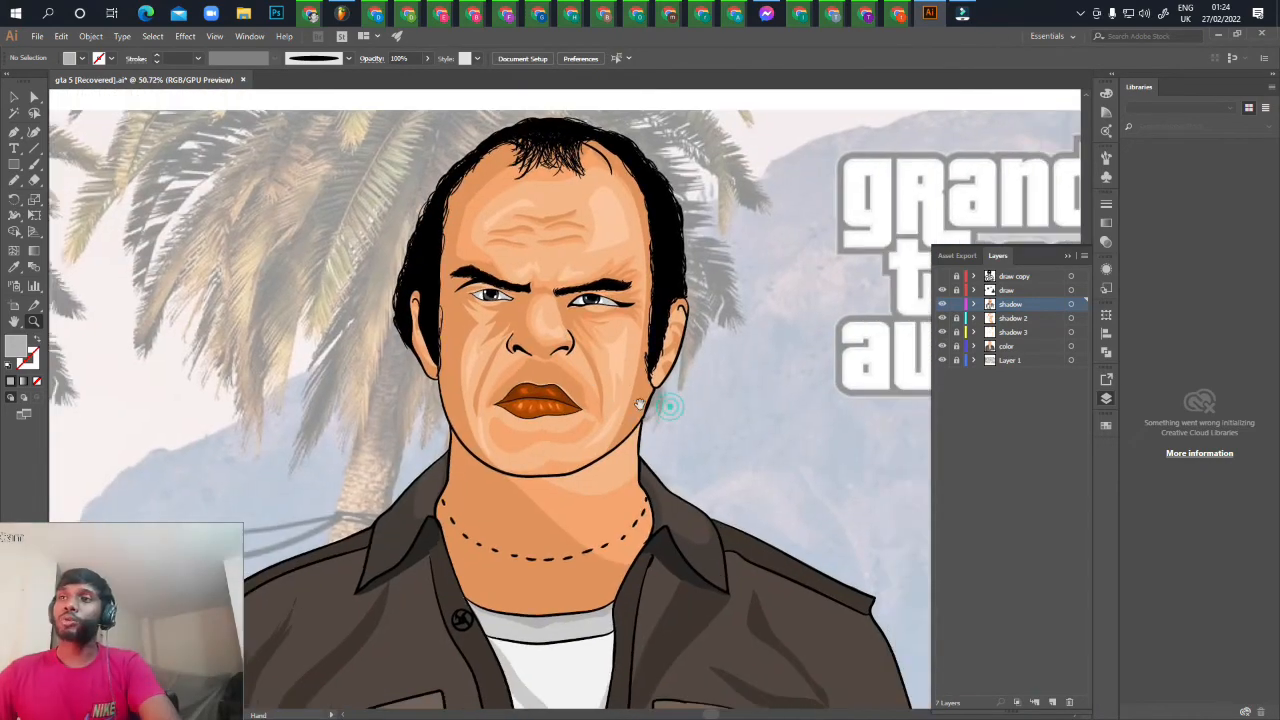
drag(592, 468, 598, 402)
drag(556, 546, 539, 499)
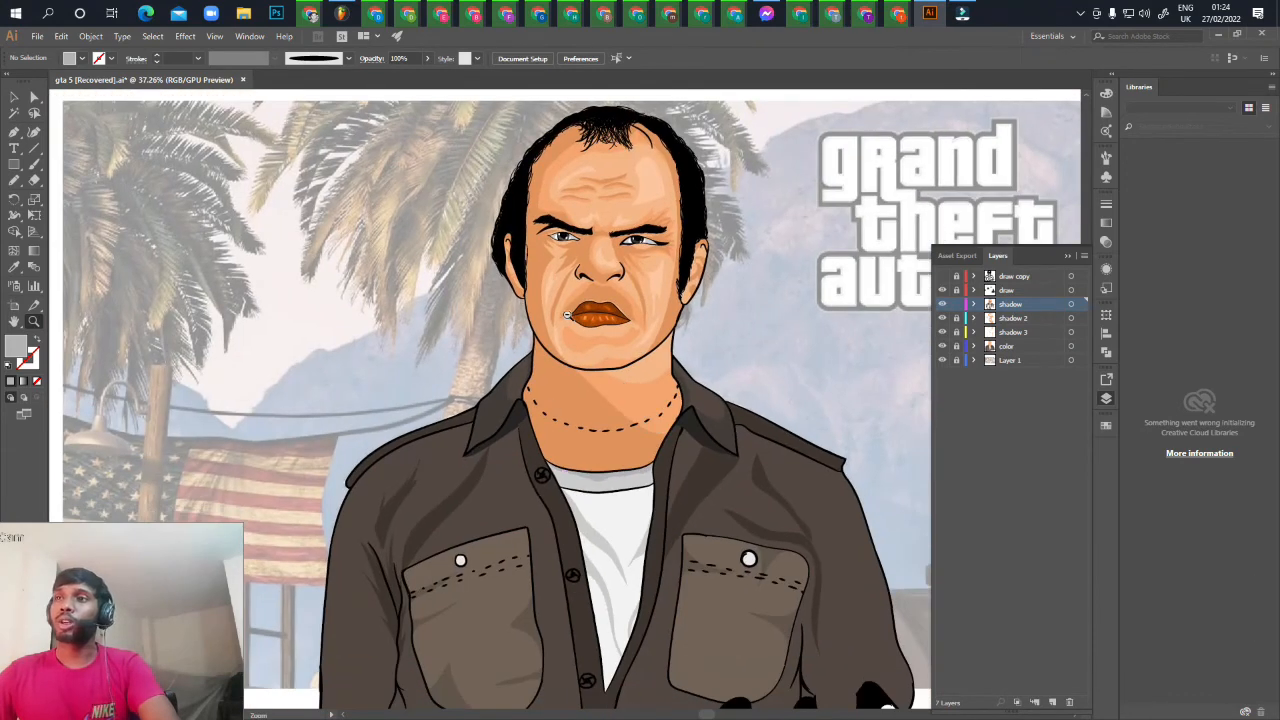
drag(571, 324, 712, 336)
drag(691, 320, 683, 409)
drag(645, 368, 763, 389)
drag(617, 403, 601, 450)
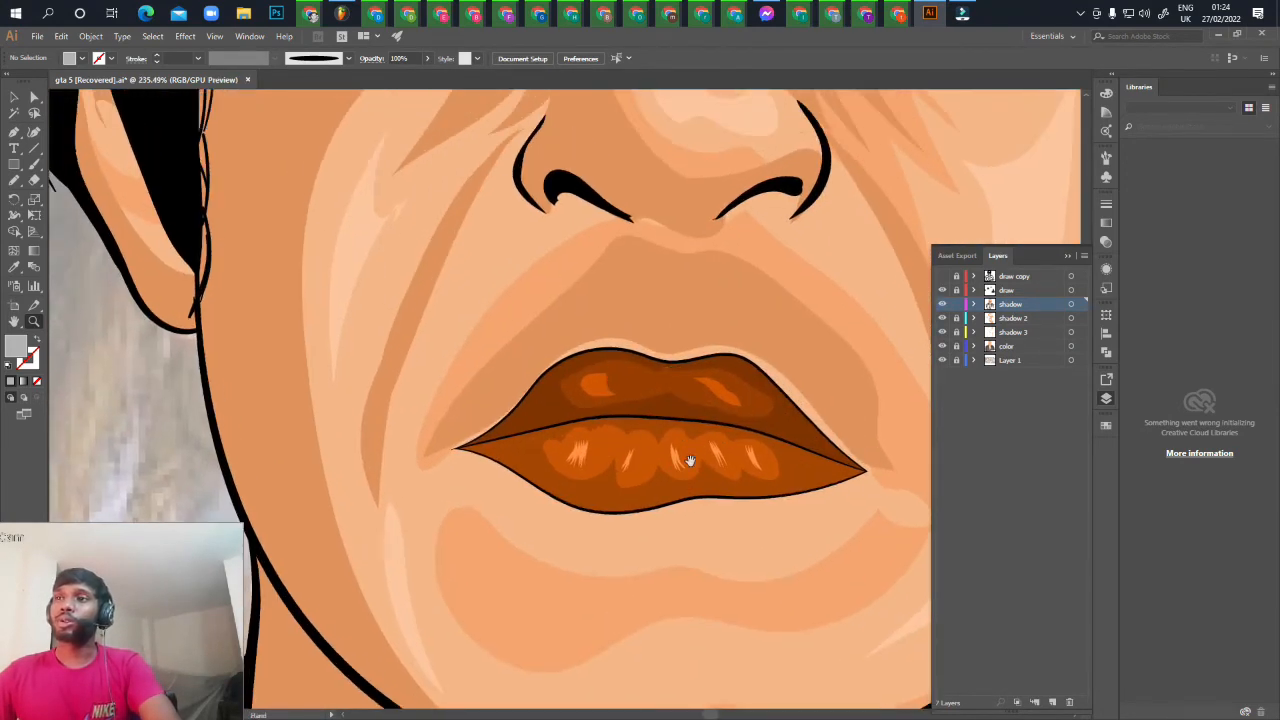
Examine the lip highlights and the shading between the mouth, nose and cheeks up close
drag(690, 461, 625, 462)
drag(625, 470, 480, 490)
drag(626, 501, 628, 568)
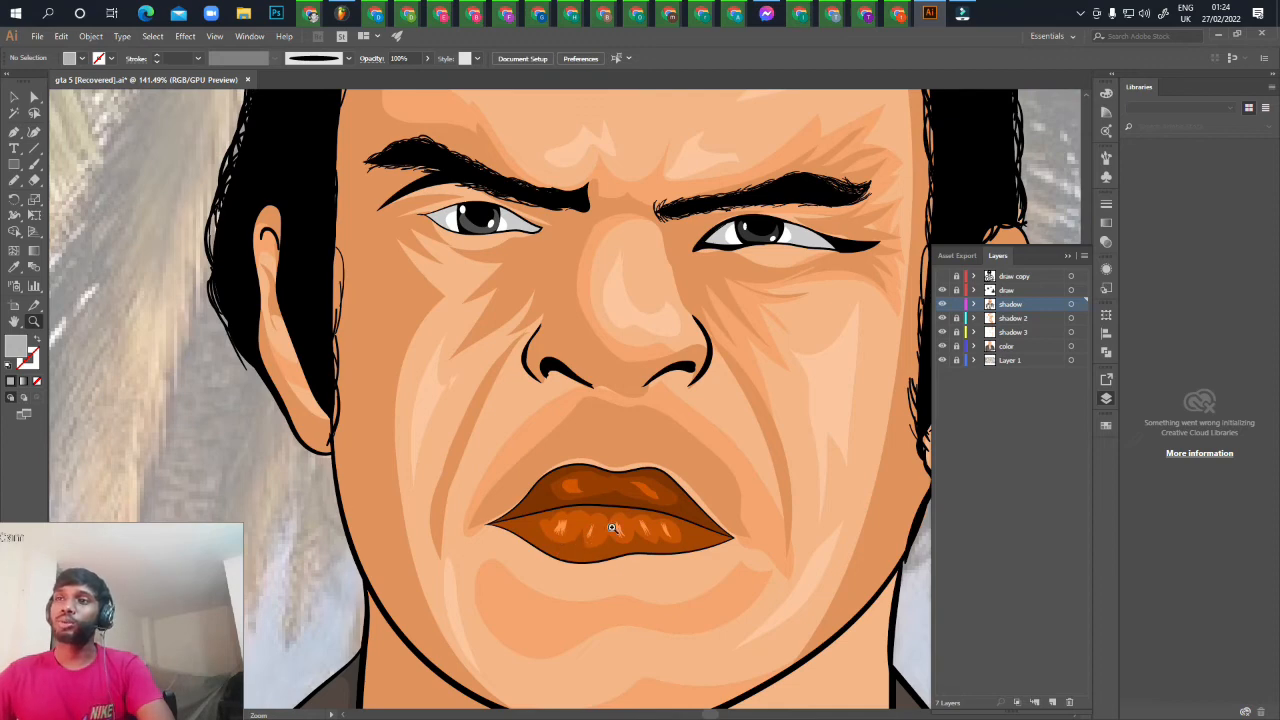
drag(709, 432, 637, 474)
drag(700, 538, 565, 530)
drag(620, 438, 601, 503)
drag(672, 465, 622, 480)
drag(622, 480, 860, 462)
drag(674, 457, 628, 392)
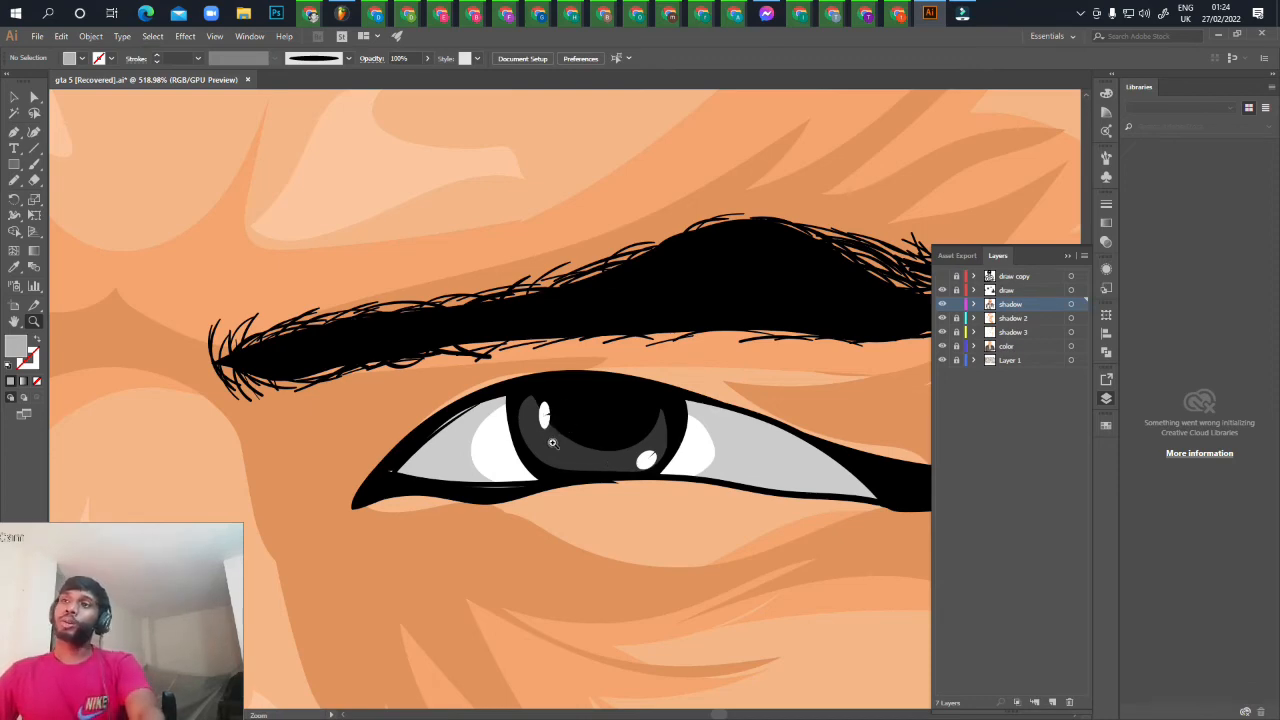
Inspect the eye reflections, eyebrow strokes and the skin shadows around both eyes up close
drag(725, 549, 506, 509)
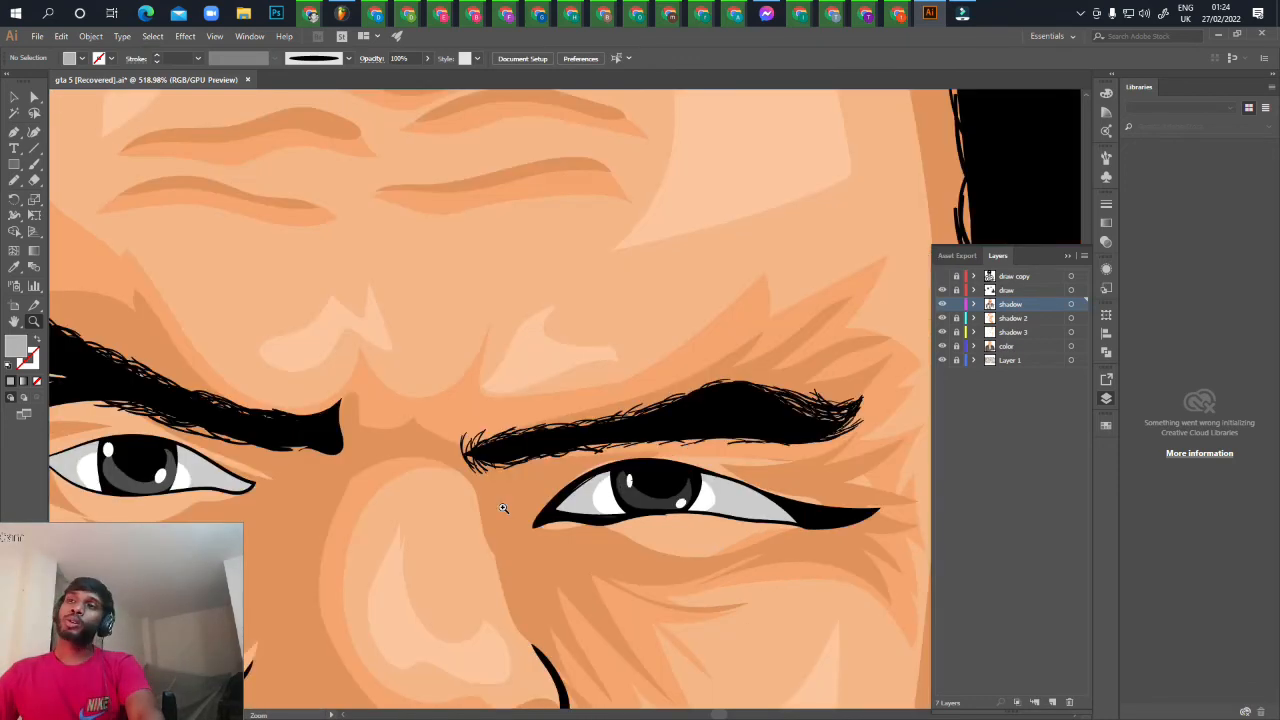
drag(660, 450, 440, 524)
drag(626, 560, 572, 435)
drag(588, 497, 656, 348)
drag(690, 478, 595, 476)
drag(755, 489, 650, 489)
drag(650, 470, 664, 516)
drag(604, 437, 870, 447)
drag(705, 386, 648, 466)
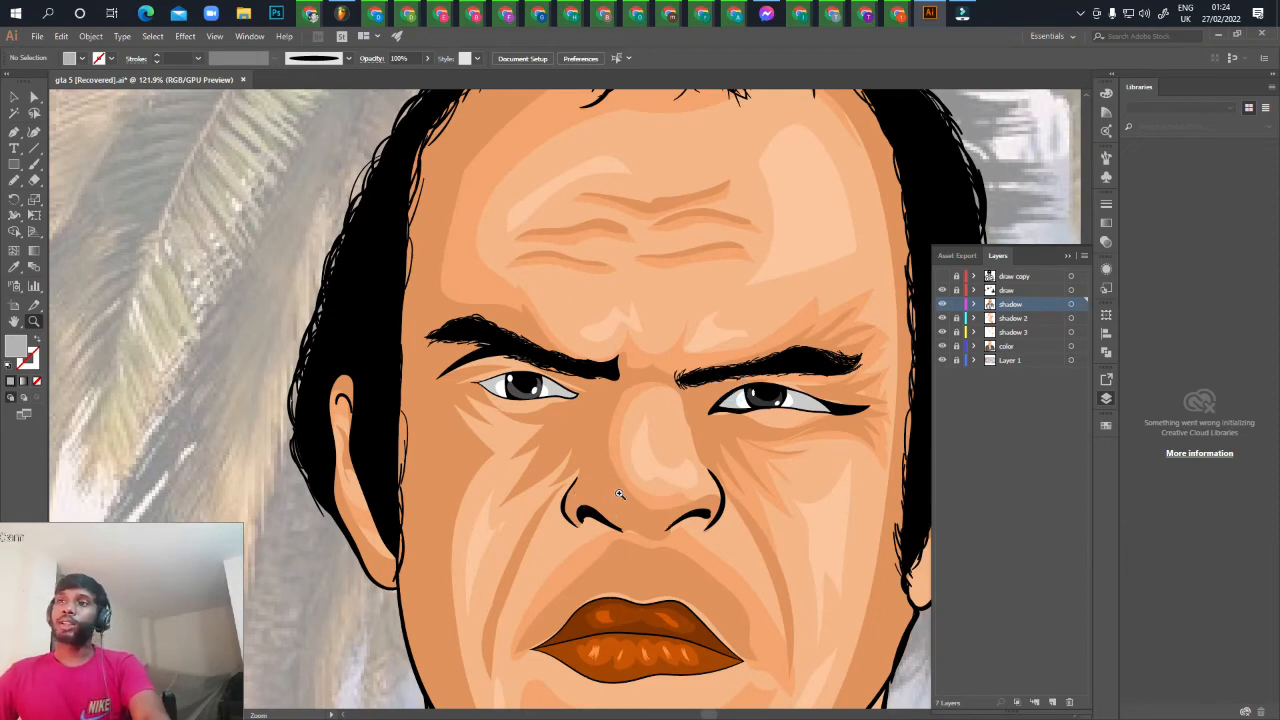
Hide the layer list to clear the view of the whole portrait and its background
drag(738, 549, 609, 504)
drag(686, 537, 691, 493)
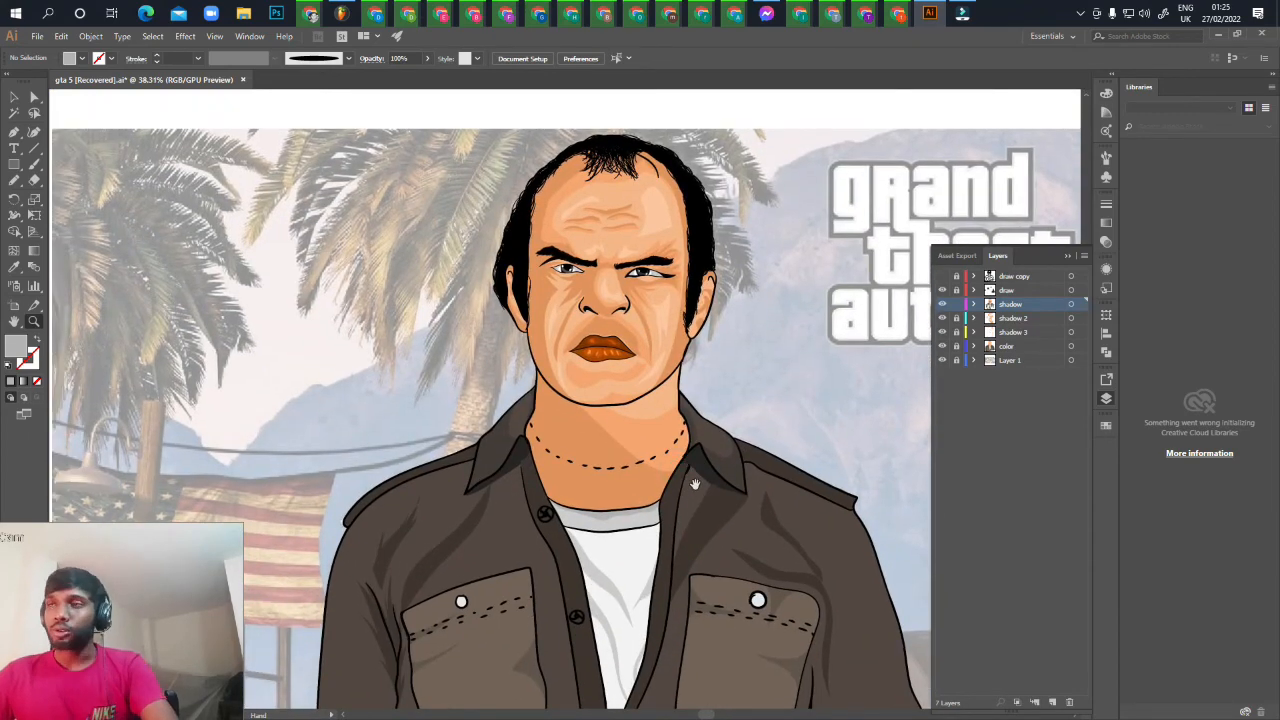
click(1071, 257)
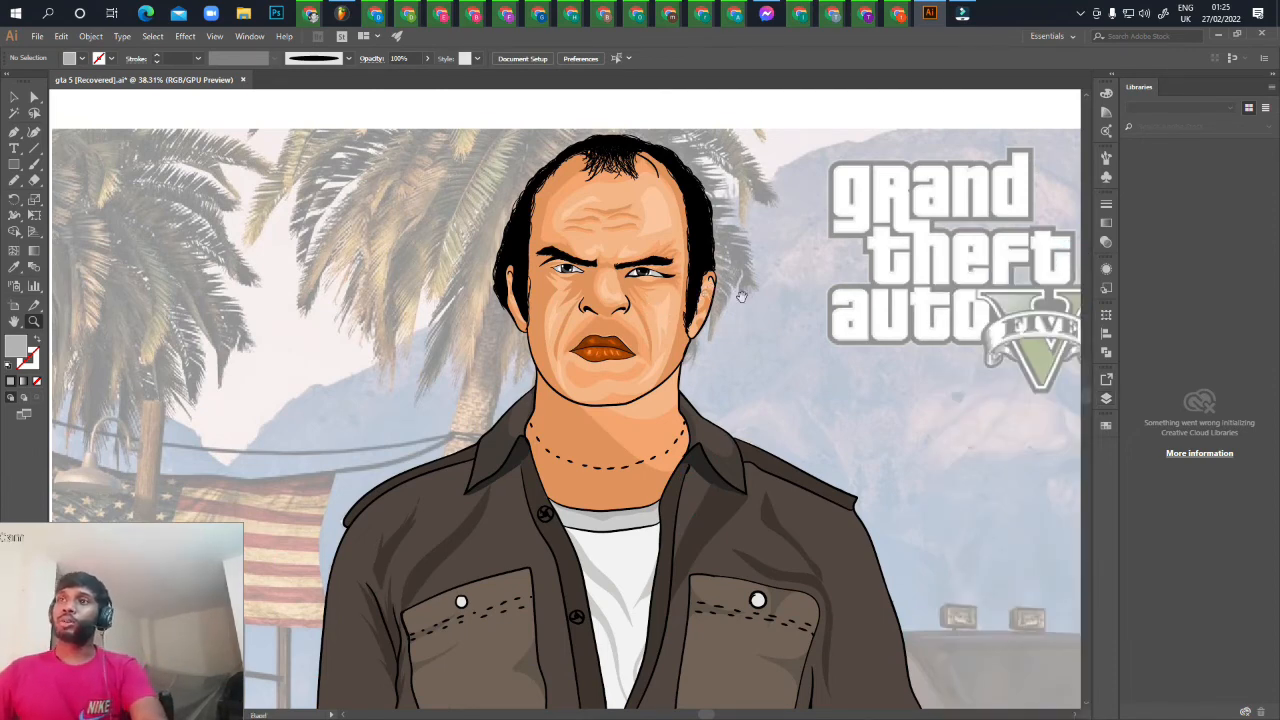
drag(742, 297, 804, 305)
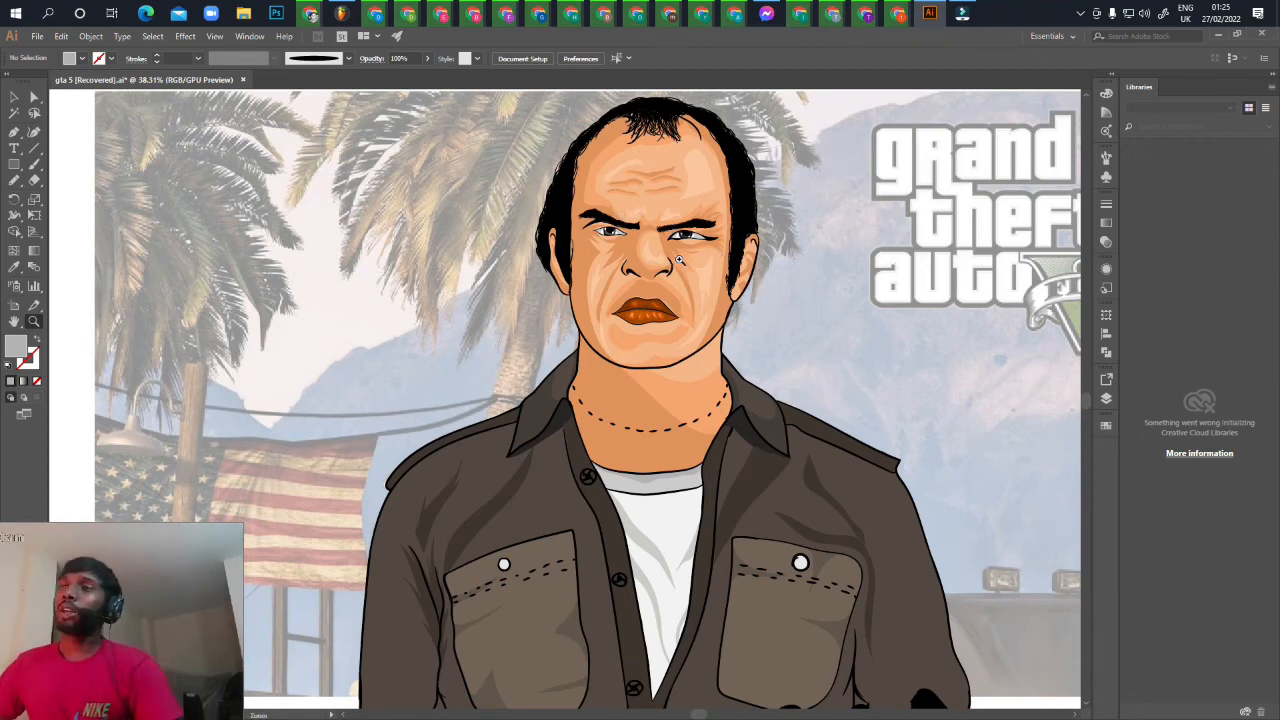
click(1110, 222)
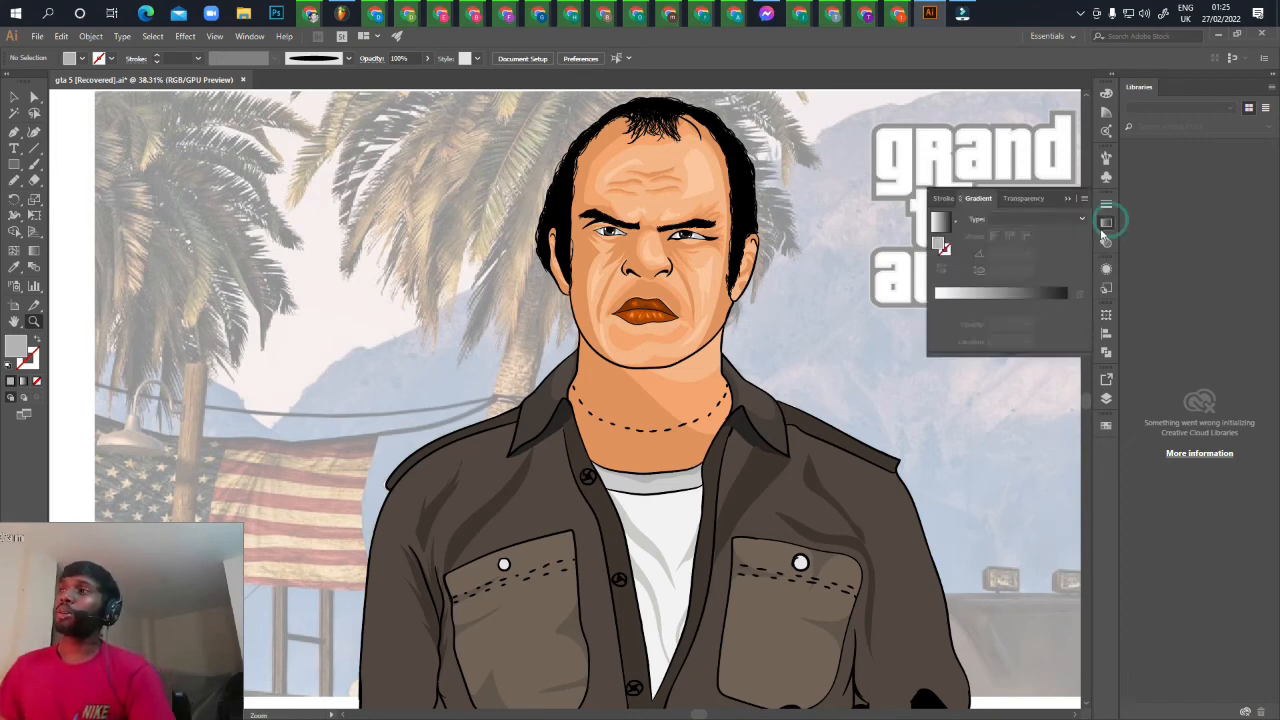
click(1067, 199)
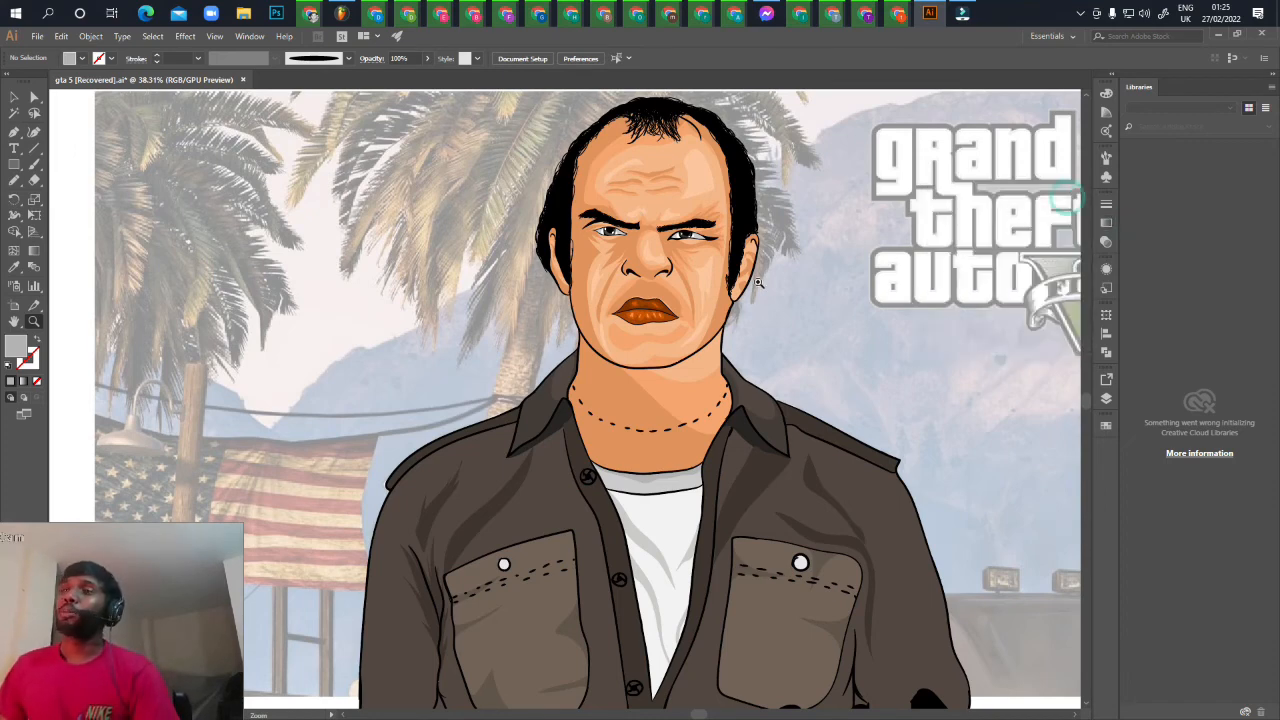
mouse_move(791, 327)
mouse_down()
mouse_move(786, 349)
mouse_move(807, 342)
mouse_up()
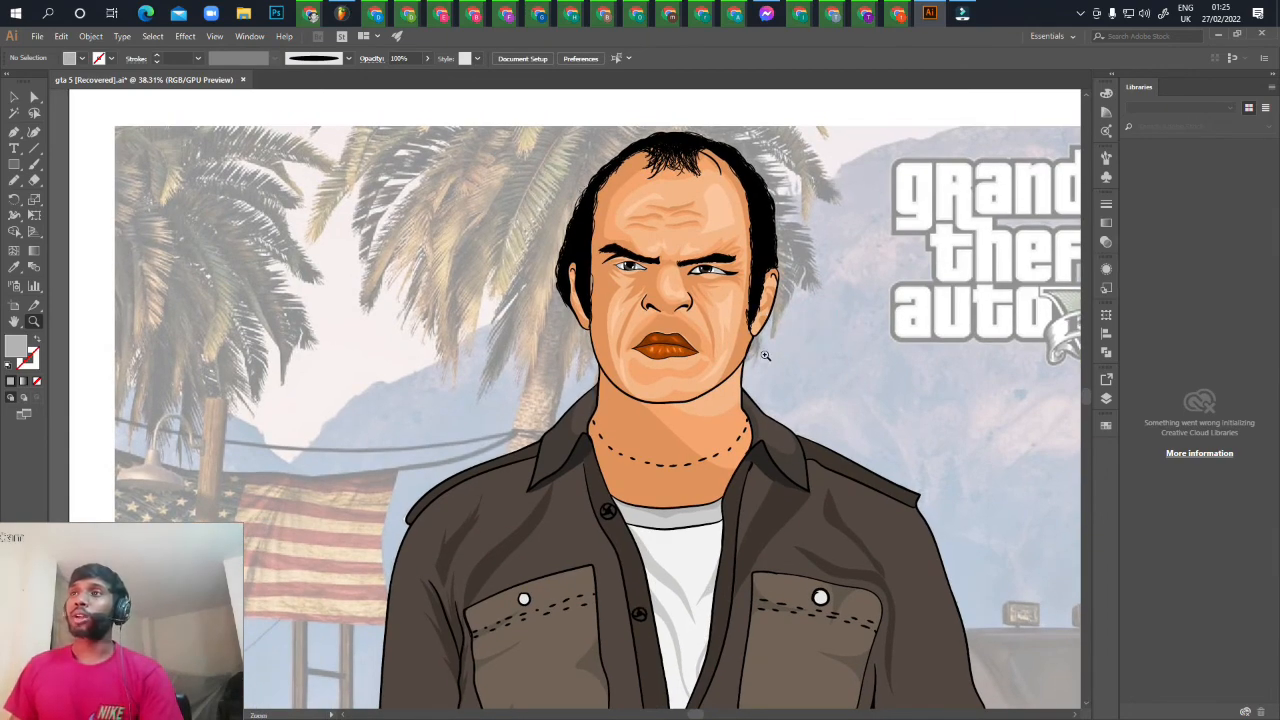
Examine the skin shadows under the eyes and beside the nose, and review the portrait down to the jacket pockets
drag(650, 261, 710, 402)
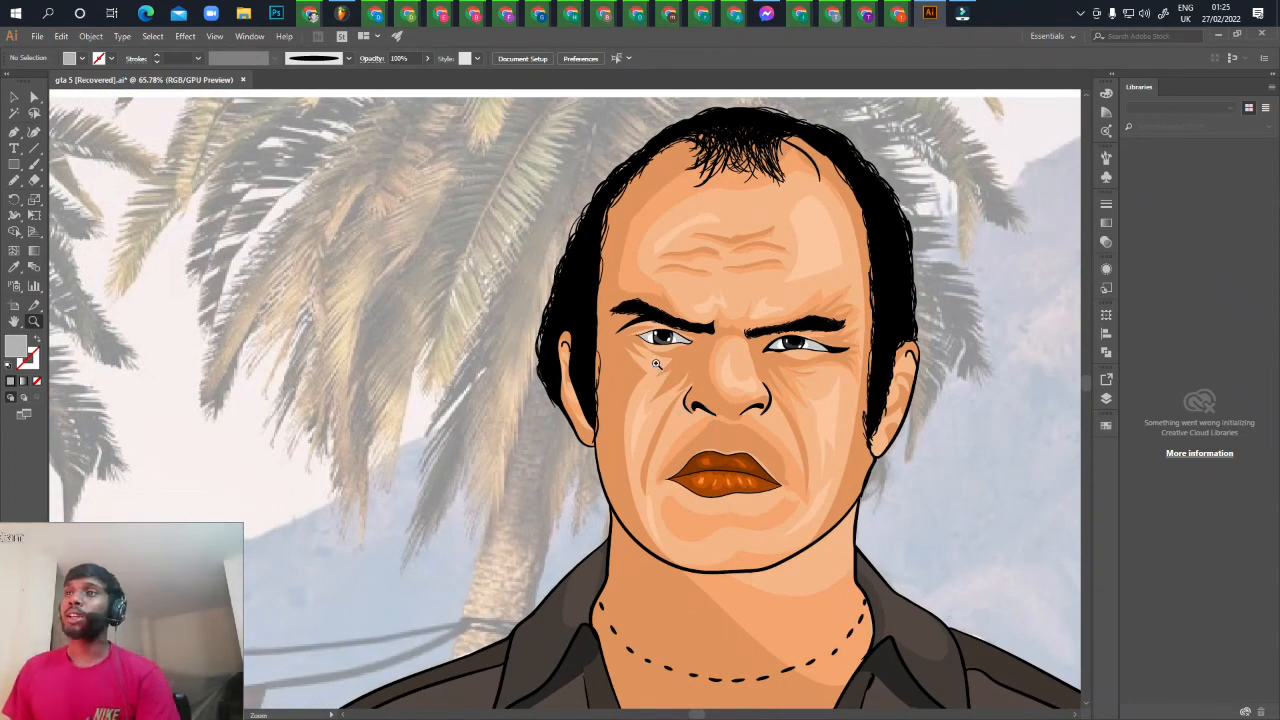
drag(681, 357, 702, 407)
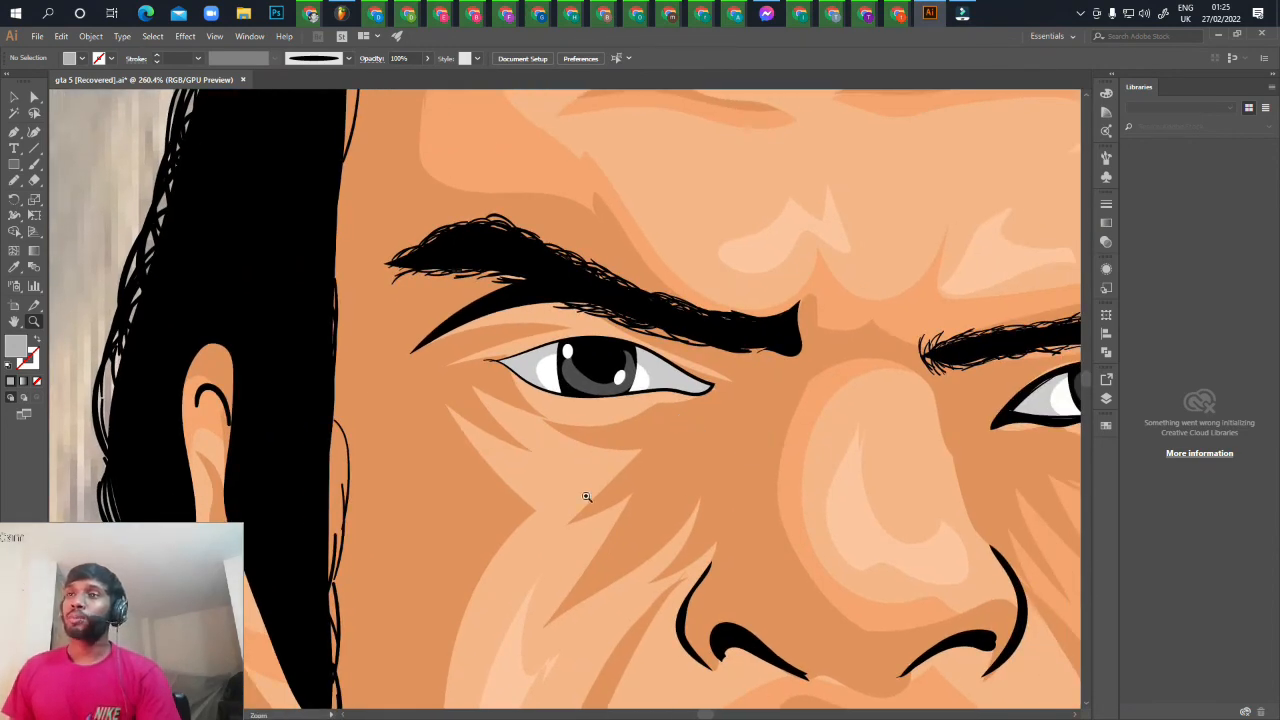
drag(706, 494, 635, 499)
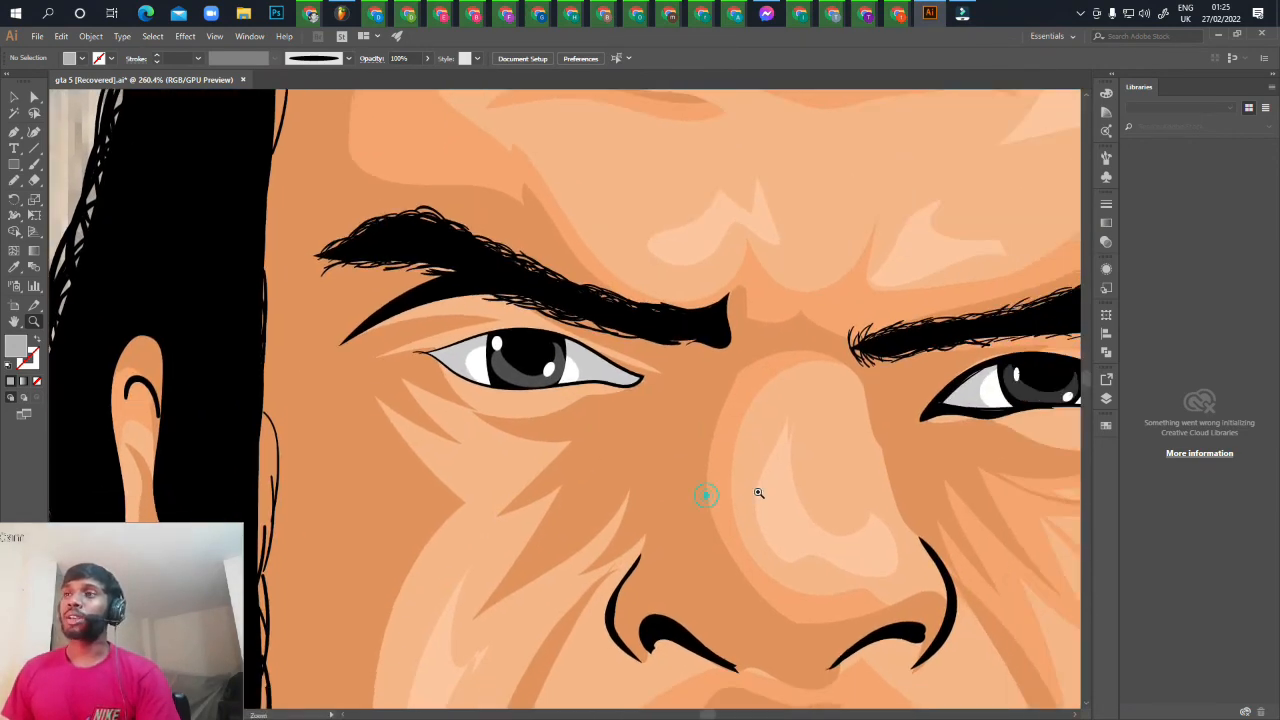
drag(774, 503, 620, 494)
drag(737, 497, 680, 459)
drag(780, 520, 685, 500)
drag(729, 522, 749, 484)
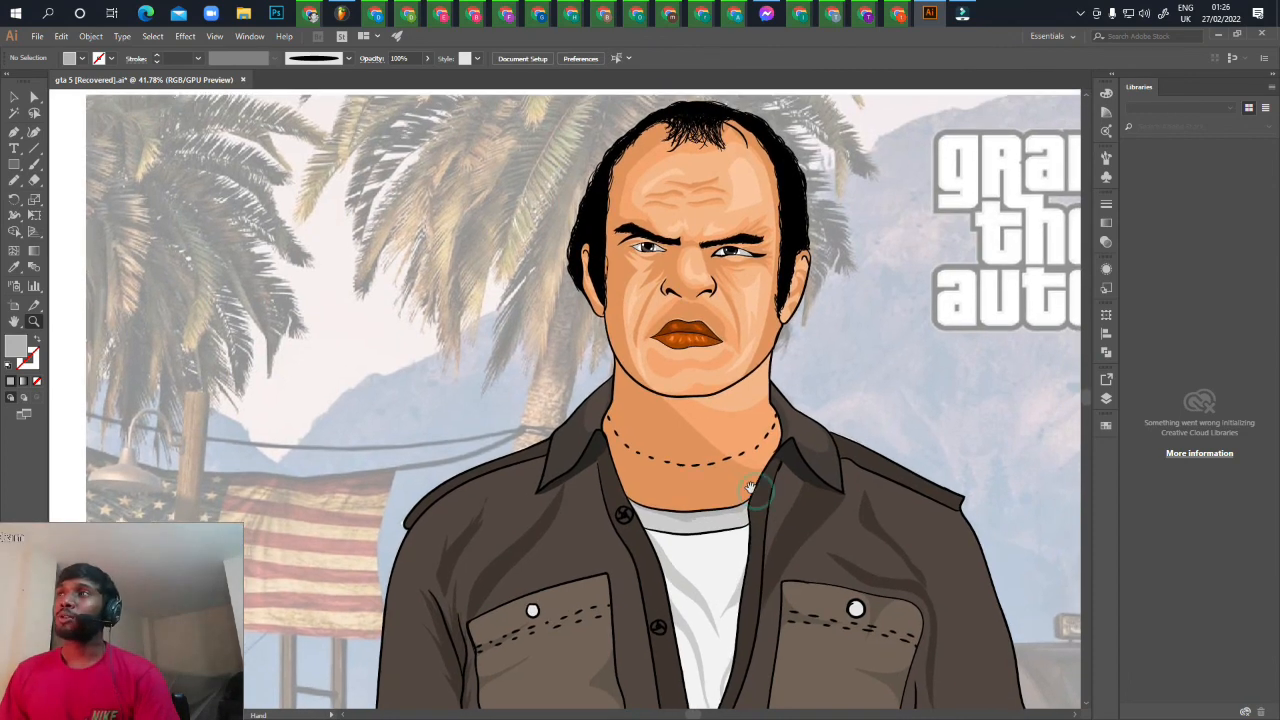